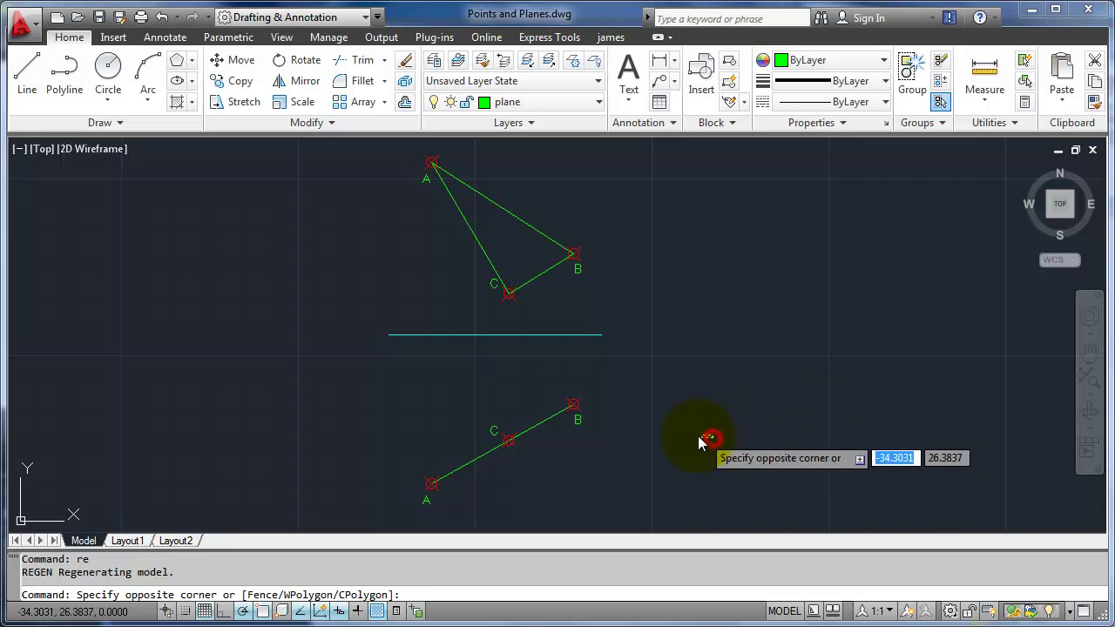
Step: Centre the edge view A–B on screen and cancel the stray polyline command
click(697, 436)
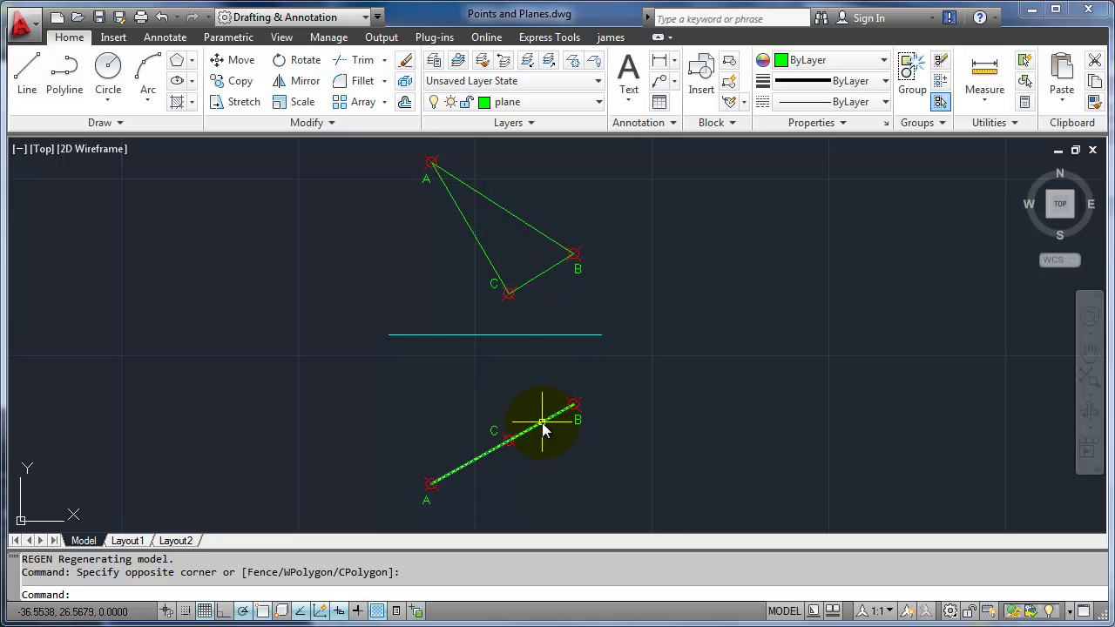
mouse_move(621, 459)
middle_down()
mouse_move(604, 393)
mouse_move(592, 415)
mouse_move(592, 391)
middle_up()
scroll(592, 391, down, 2)
scroll(589, 385, up, 2)
scroll(587, 386, up, 1)
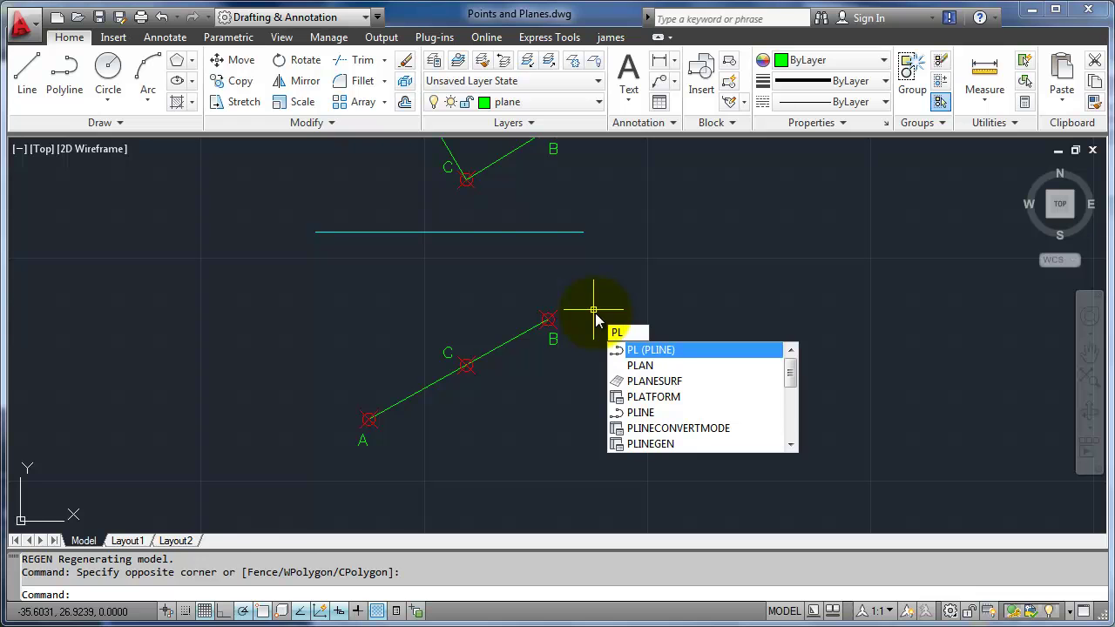
key(Escape)
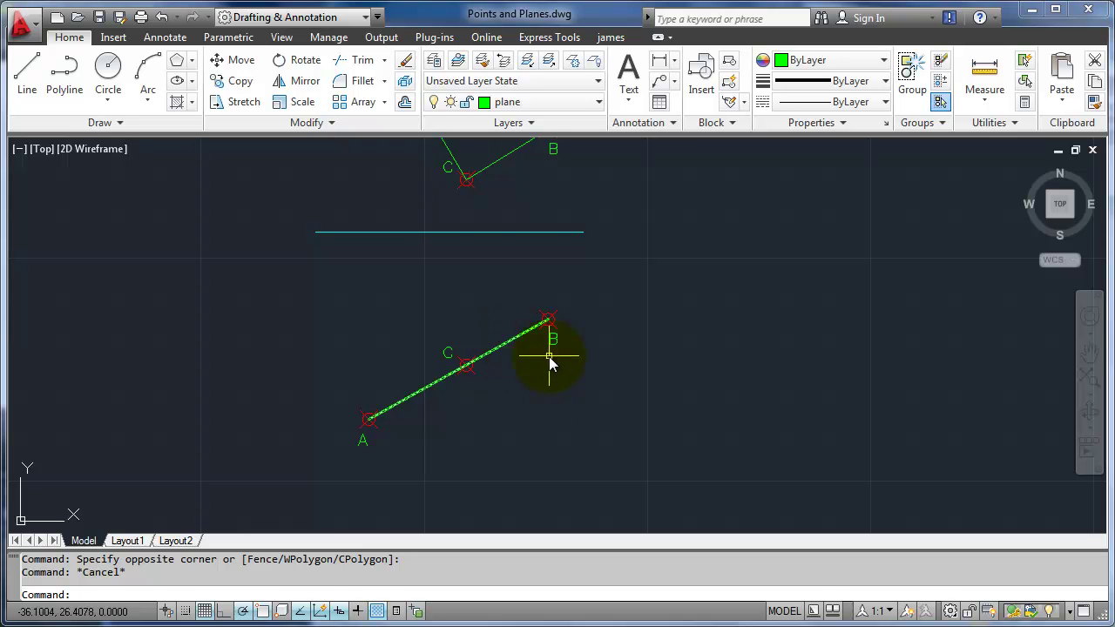
Step: Copy edge-view line A–B to a spot below and right of it
text(co)
key(Return)
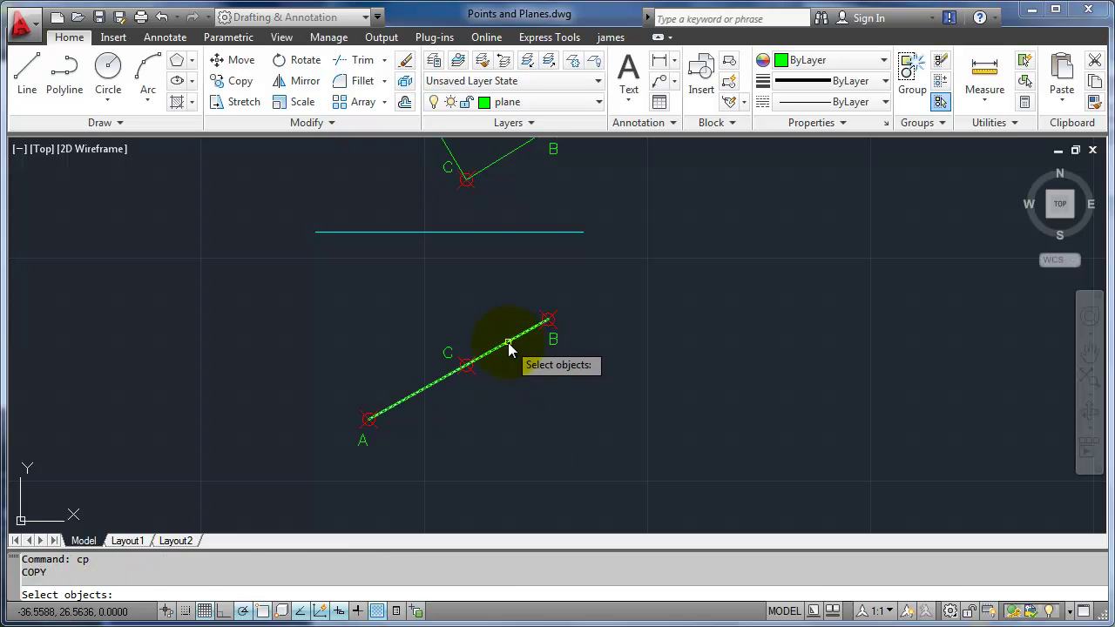
click(507, 342)
key(Return)
click(667, 335)
click(729, 417)
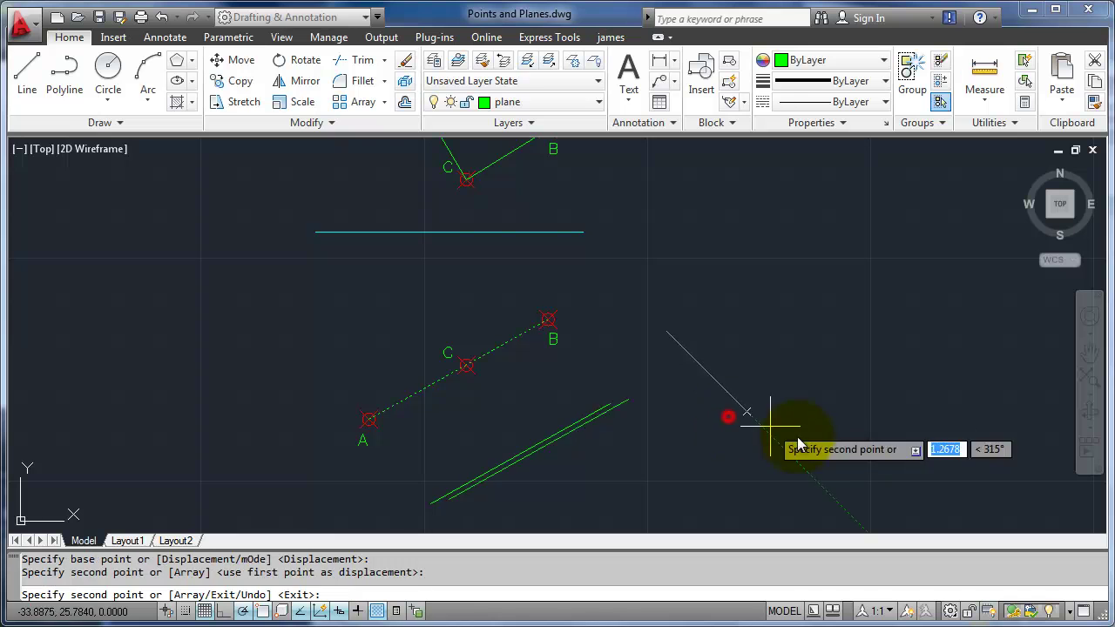
key(Return)
Step: Move the copied line to the Folding Lines layer, then delete it
click(532, 450)
click(630, 397)
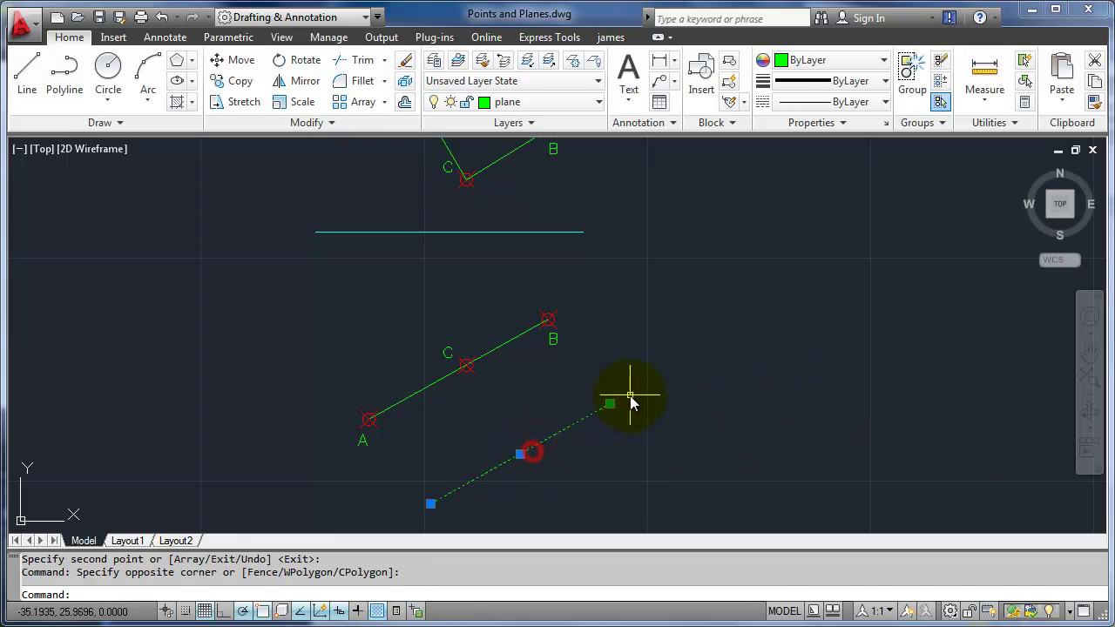
click(542, 103)
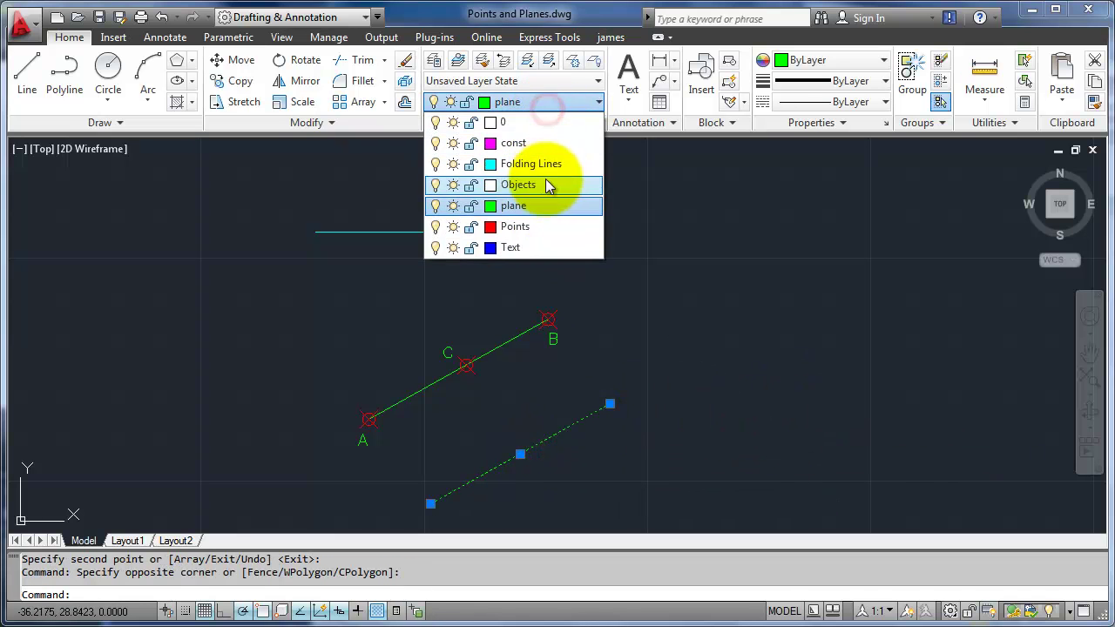
click(539, 165)
key(Escape)
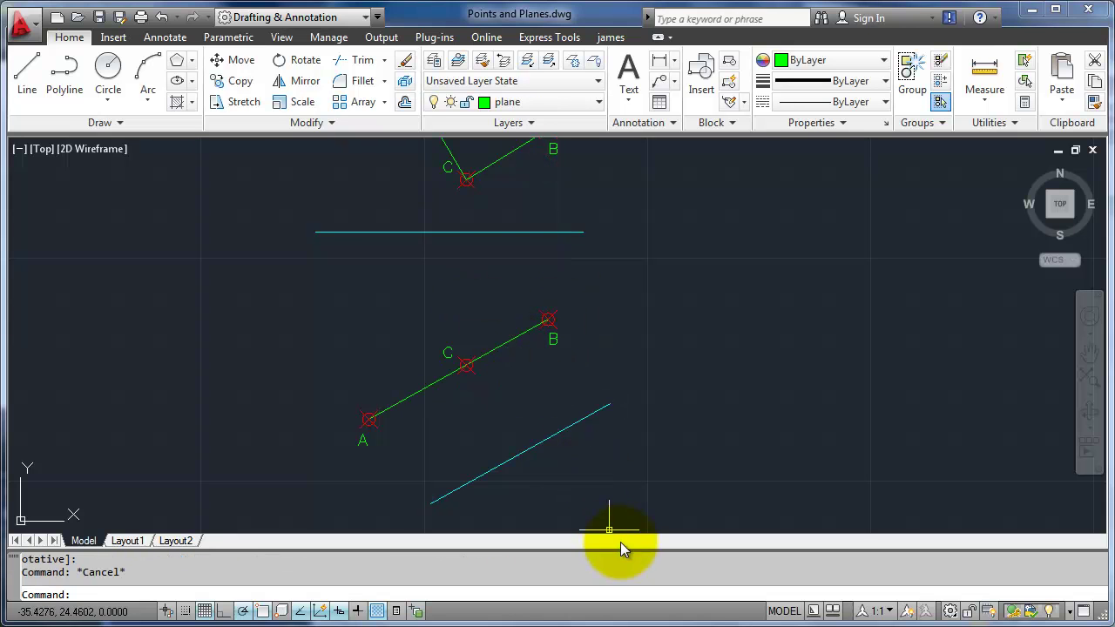
click(568, 435)
key(Delete)
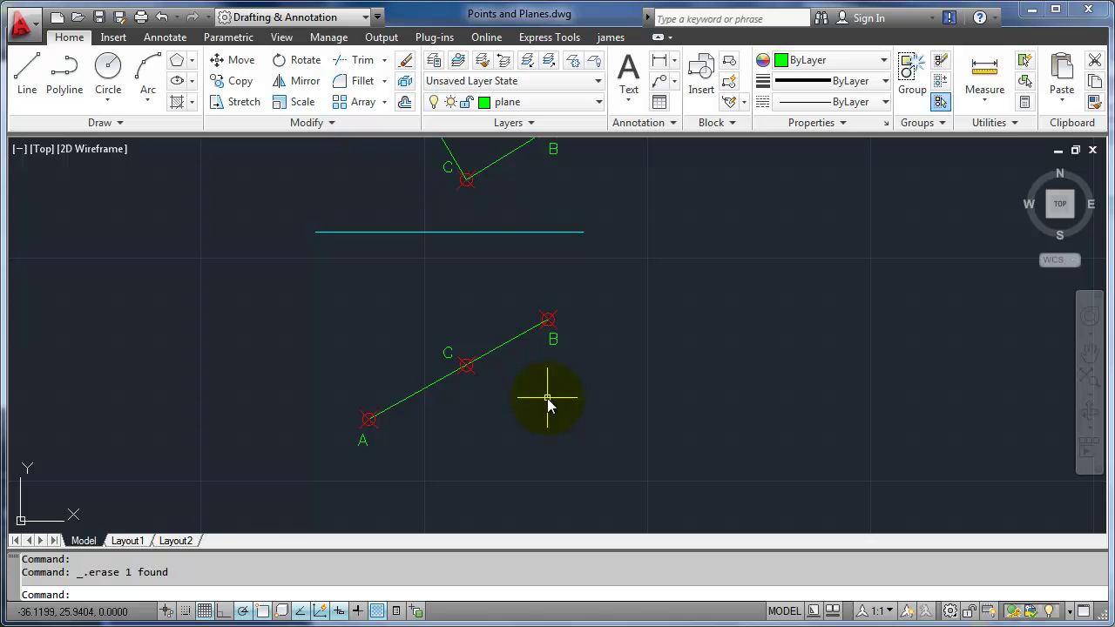
Step: Align the UCS to line A–B using the Object option
key(Return)
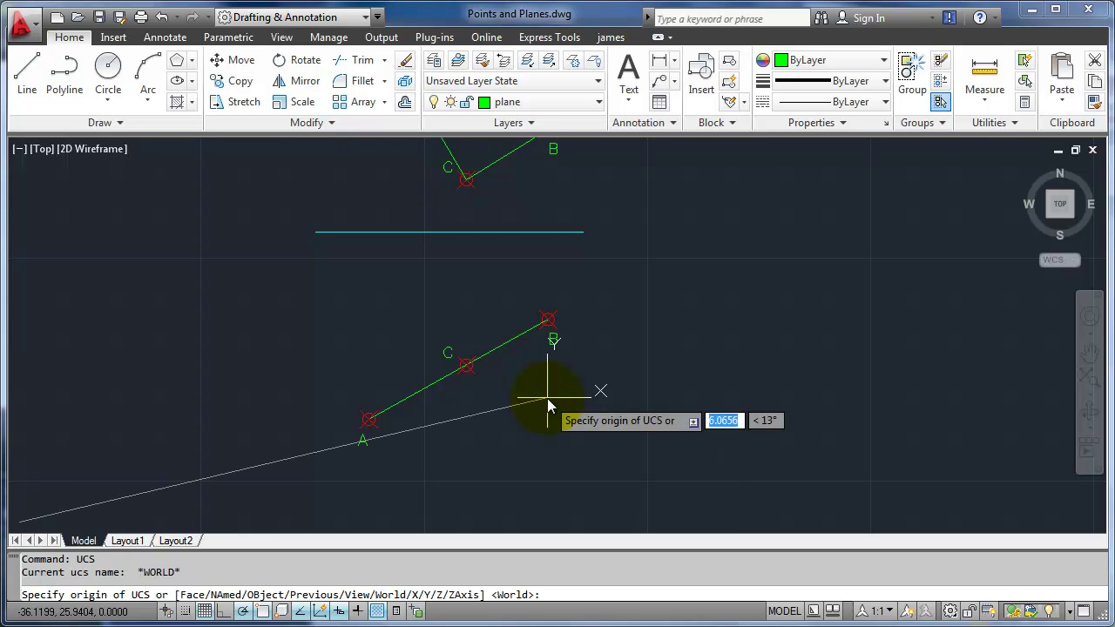
text(ob)
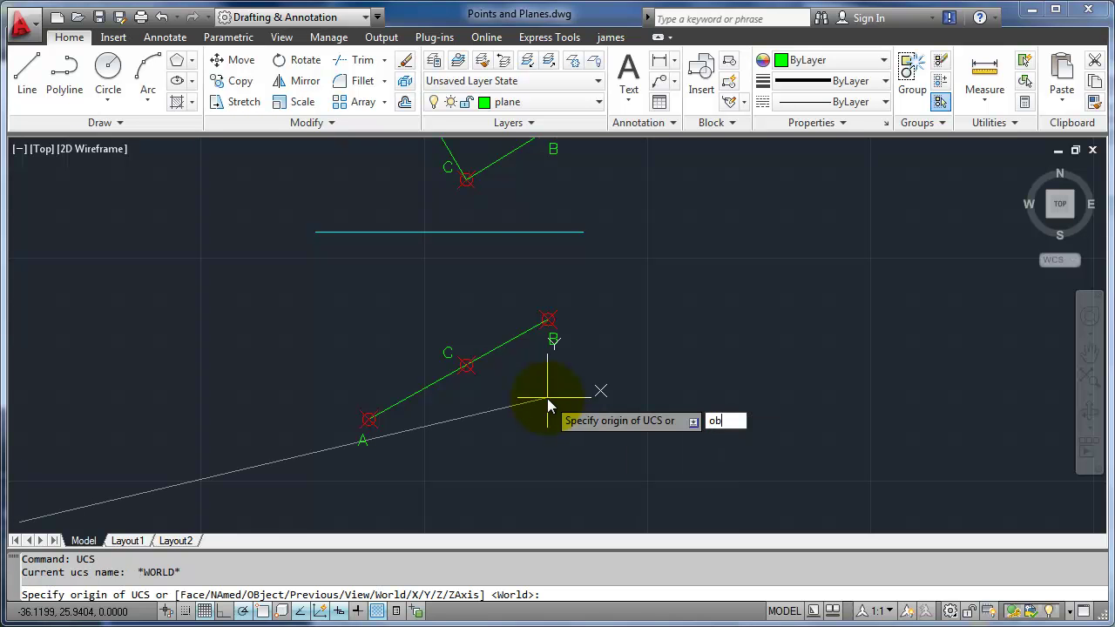
key(Return)
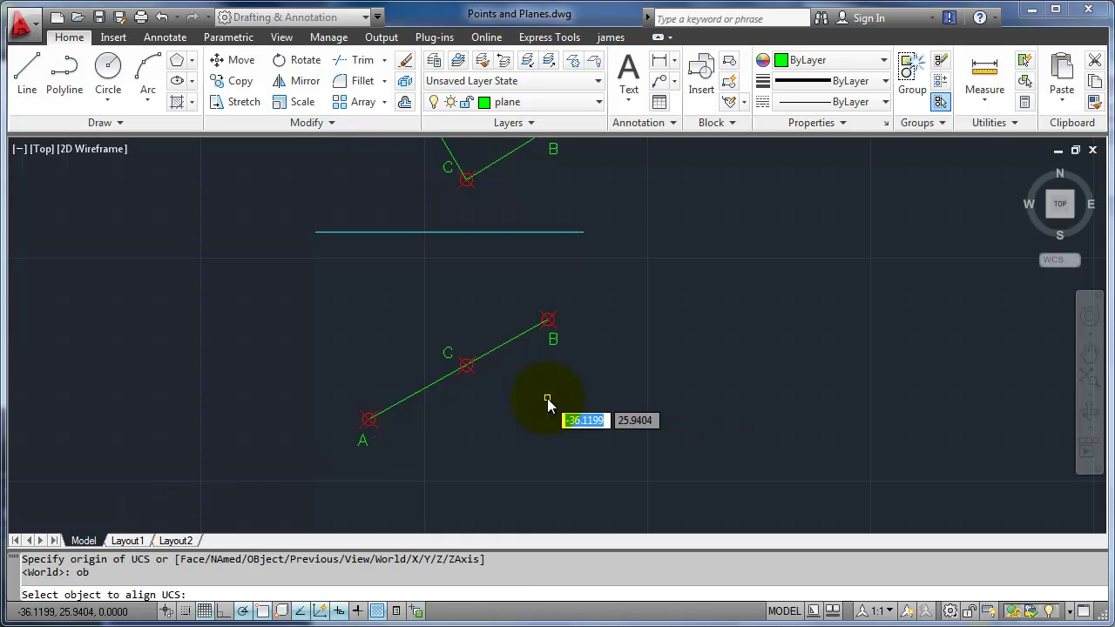
click(509, 347)
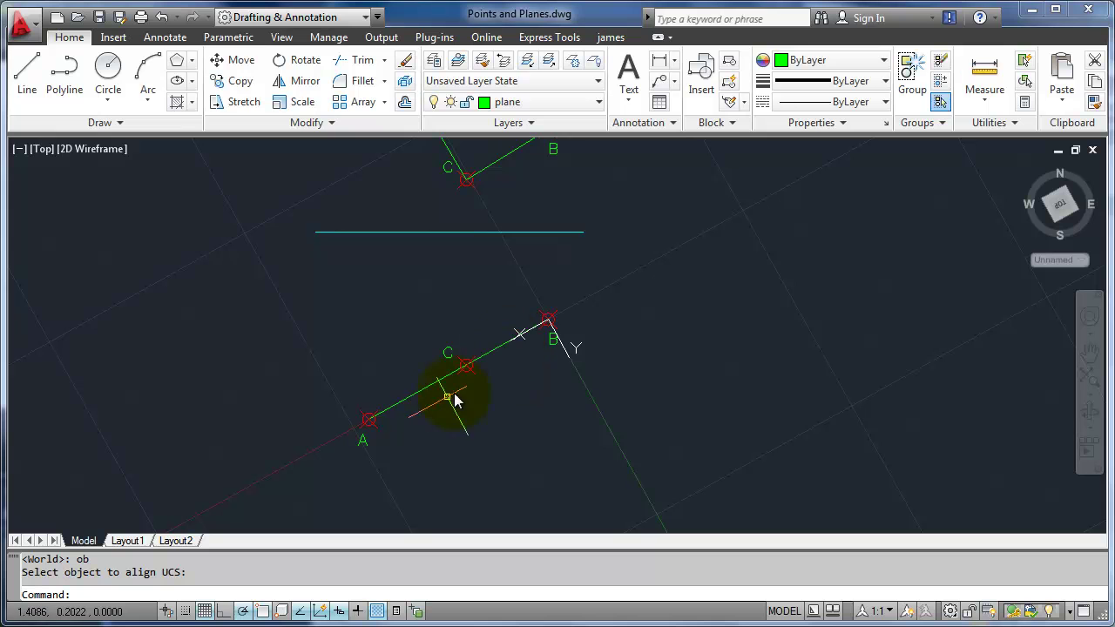
Step: Draw a folding line parallel to the edge view on the Folding Lines layer
click(552, 105)
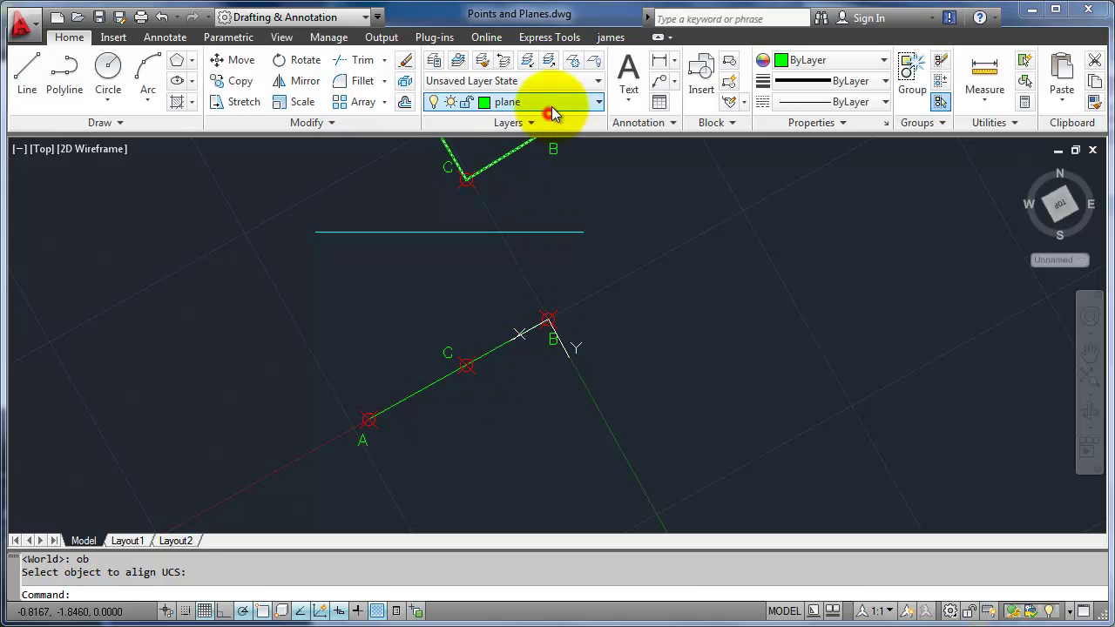
click(539, 162)
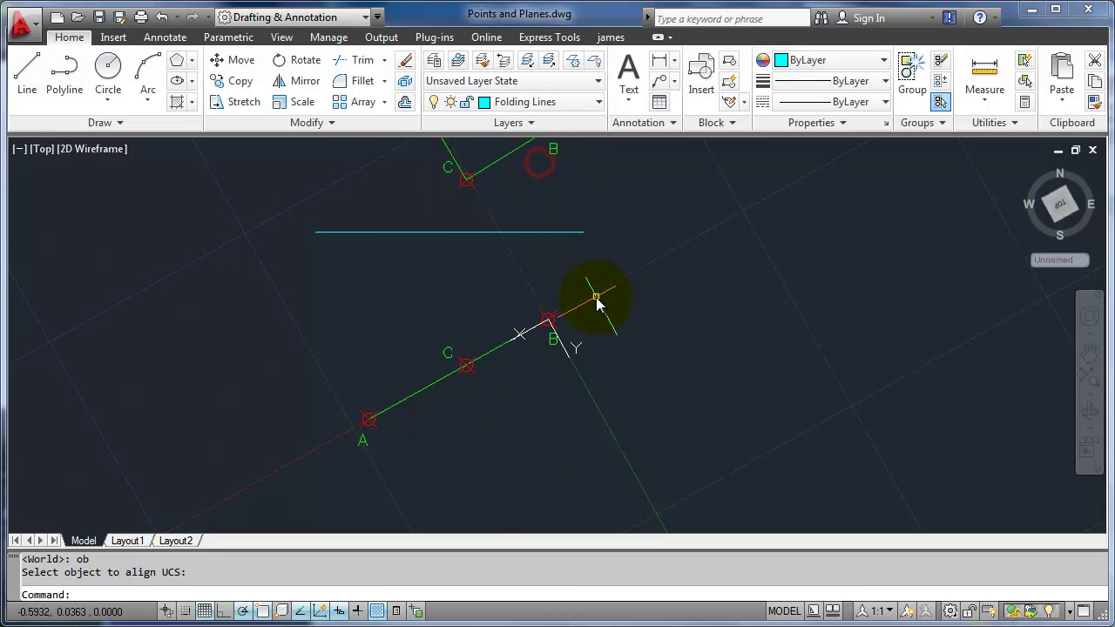
text(l)
key(Return)
click(658, 373)
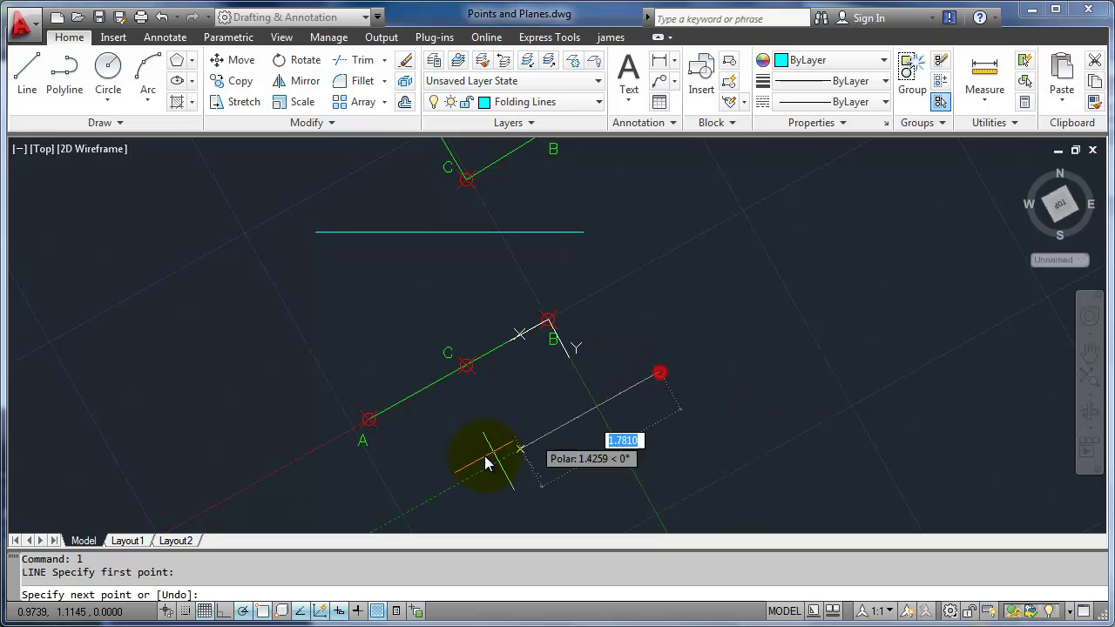
click(377, 533)
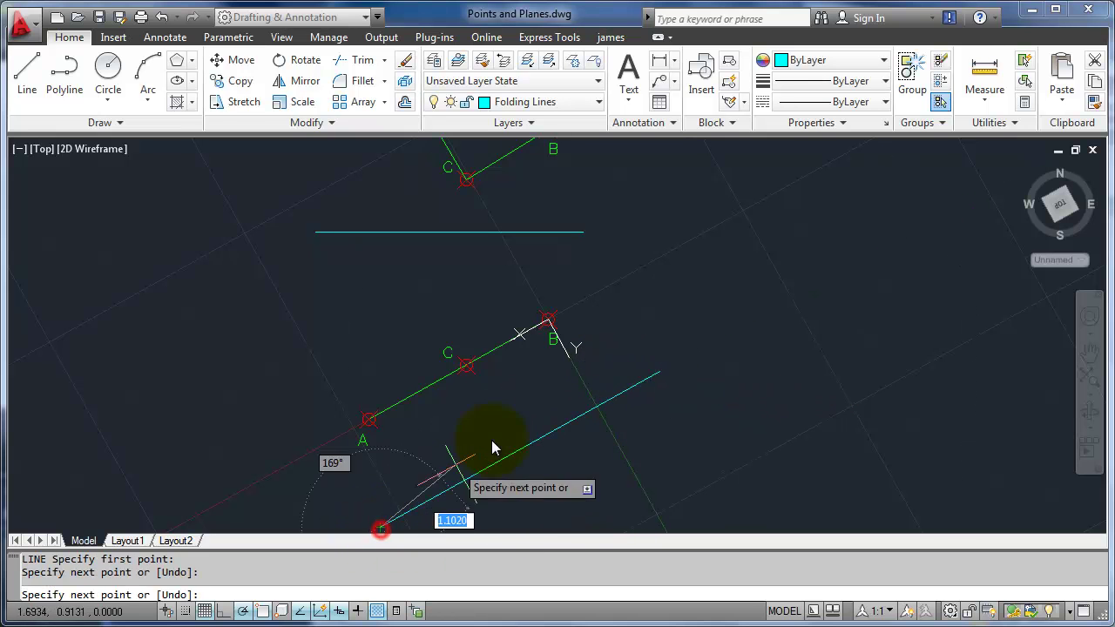
key(Return)
Step: Bring the top-view triangle back into view and make const the current layer
mouse_move(530, 443)
middle_down()
mouse_move(550, 352)
mouse_move(518, 406)
mouse_move(515, 441)
middle_up()
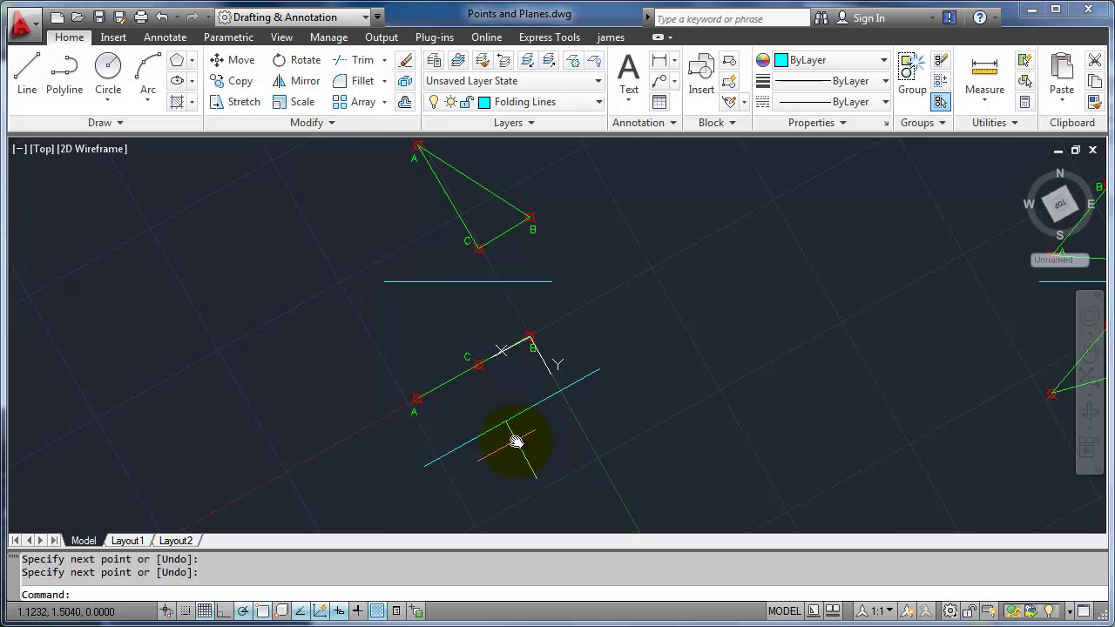
click(517, 431)
scroll(498, 427, down, 1)
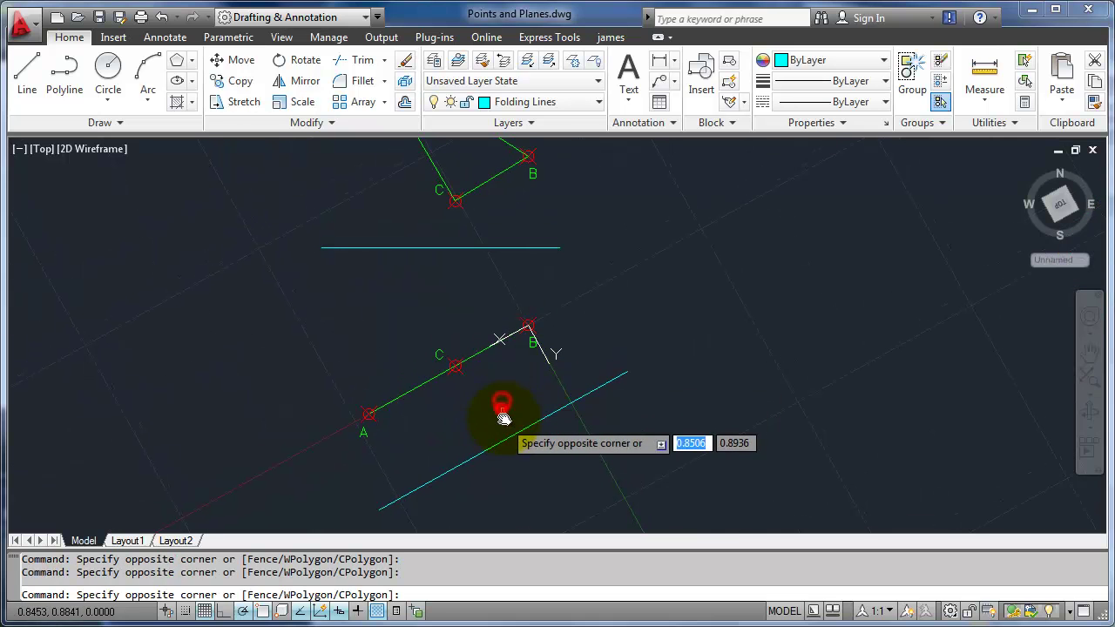
click(500, 402)
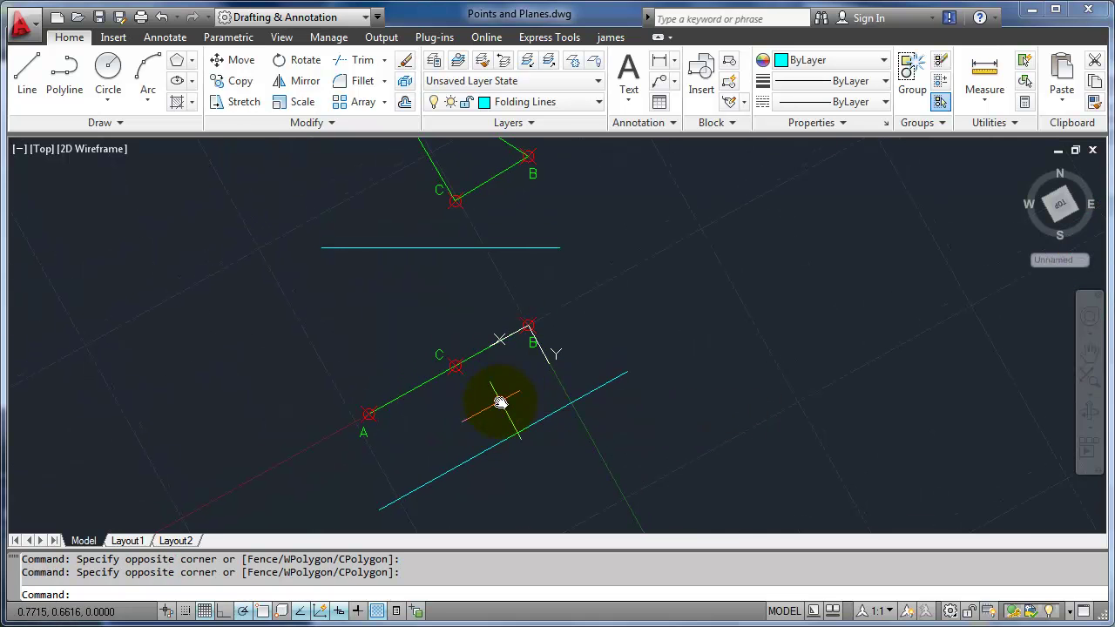
click(540, 103)
click(514, 143)
Step: Draw projectors from top-view points B and C to the edge view
middle_drag(554, 249, 560, 306)
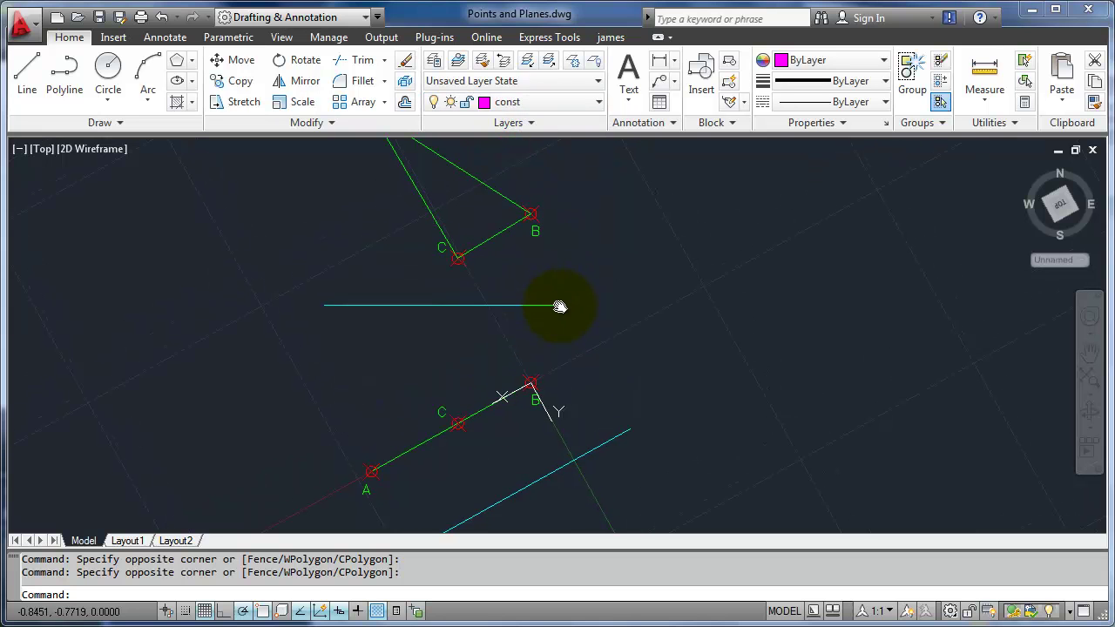
text(l)
key(Return)
click(531, 214)
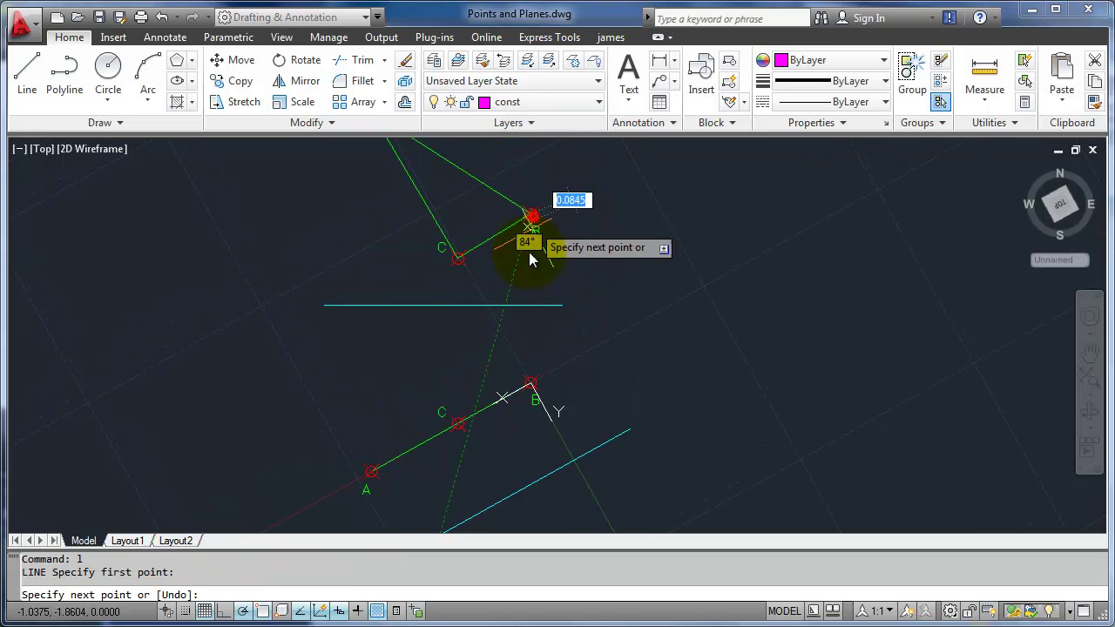
click(531, 383)
key(Return)
key(Return)
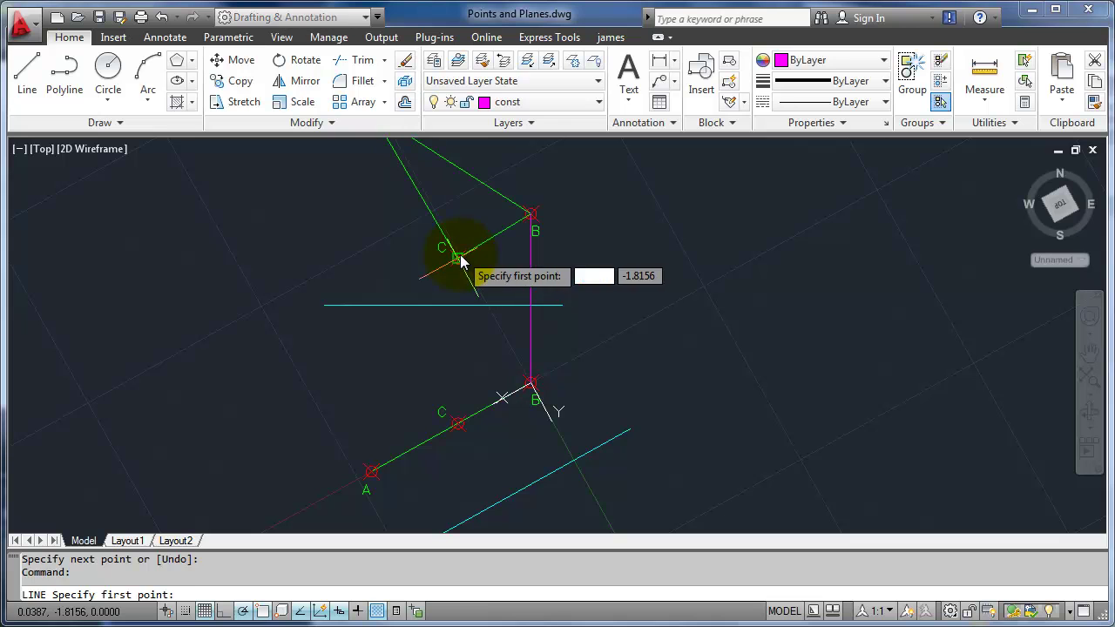
click(458, 258)
click(459, 431)
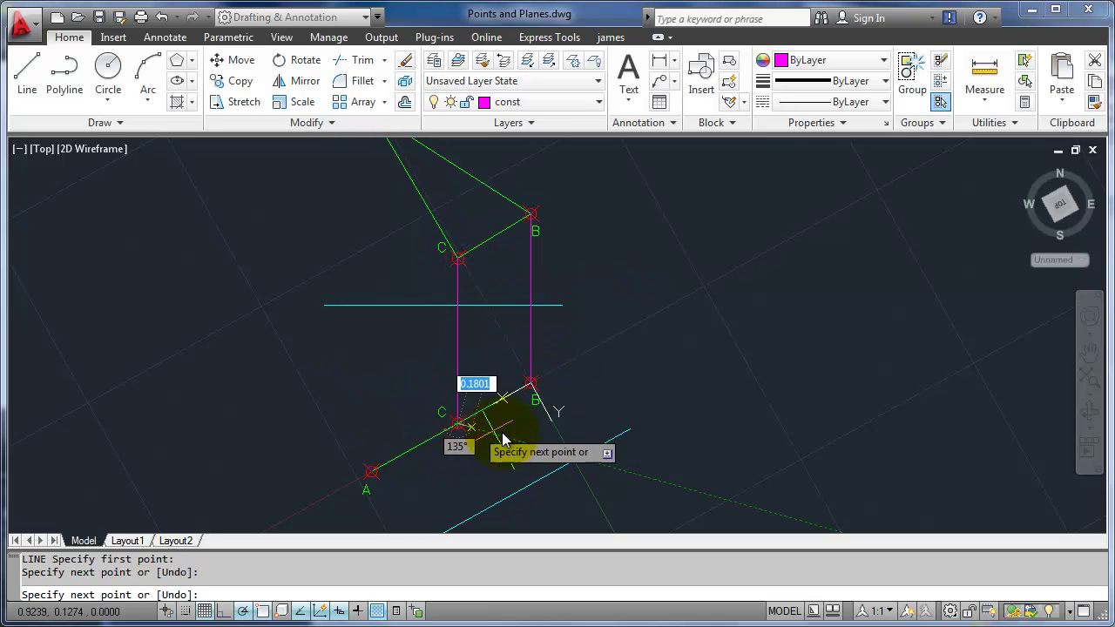
key(Return)
Step: Draw the projector from top-view point A to edge-view point A
middle_drag(402, 300, 469, 388)
text(l)
key(Return)
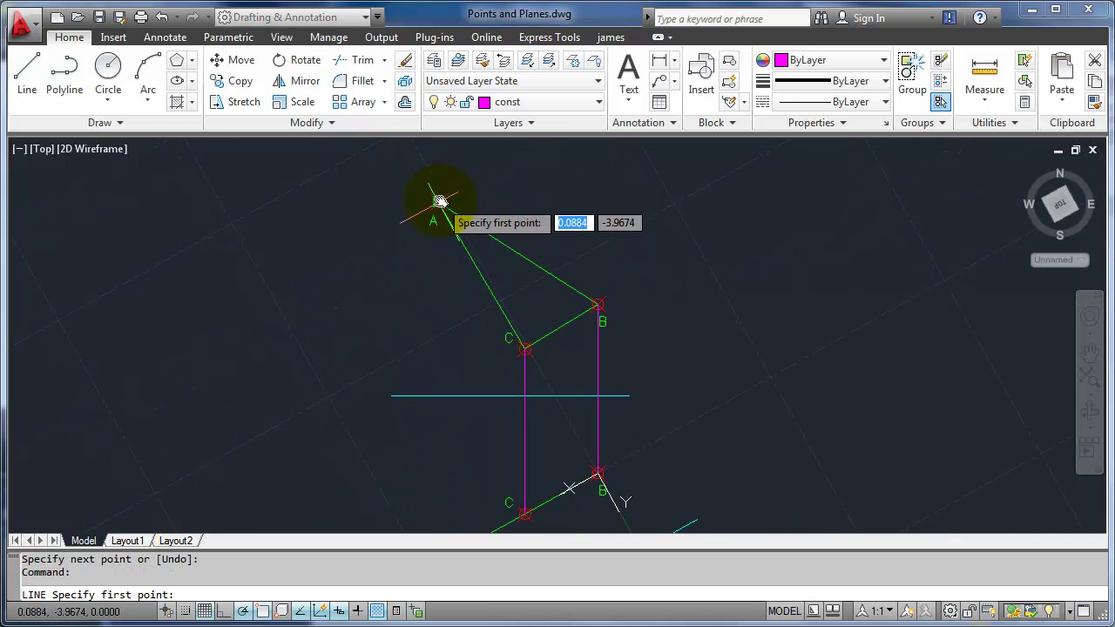
click(438, 200)
middle_drag(435, 441, 435, 321)
click(439, 440)
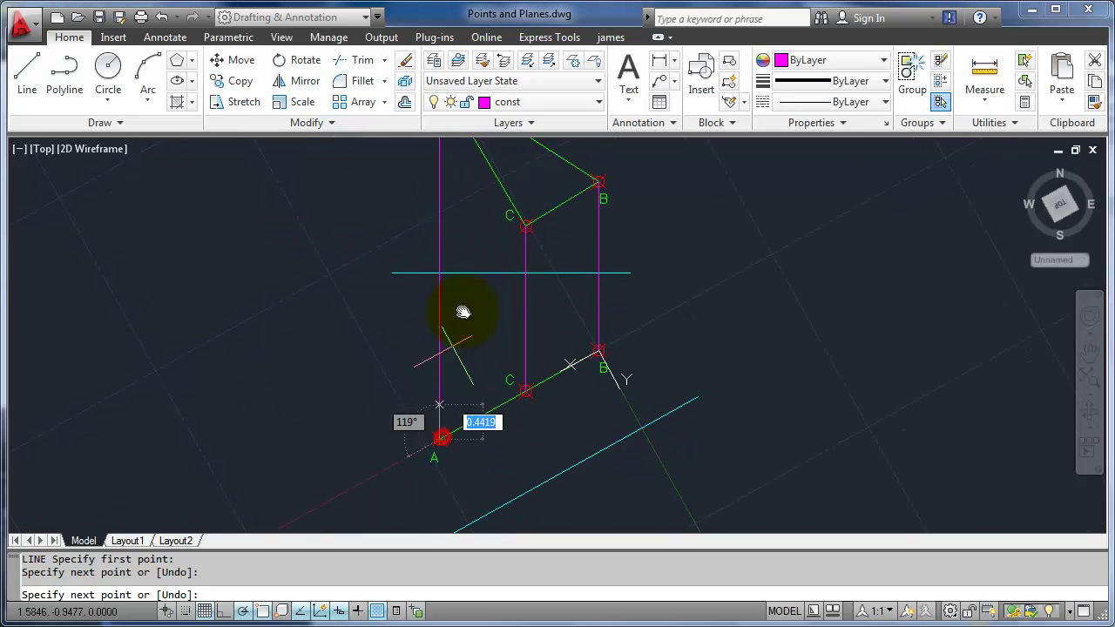
key(Return)
Step: Draw projectors from edge-view points B, C and A past the new folding line
scroll(575, 364, down, 1)
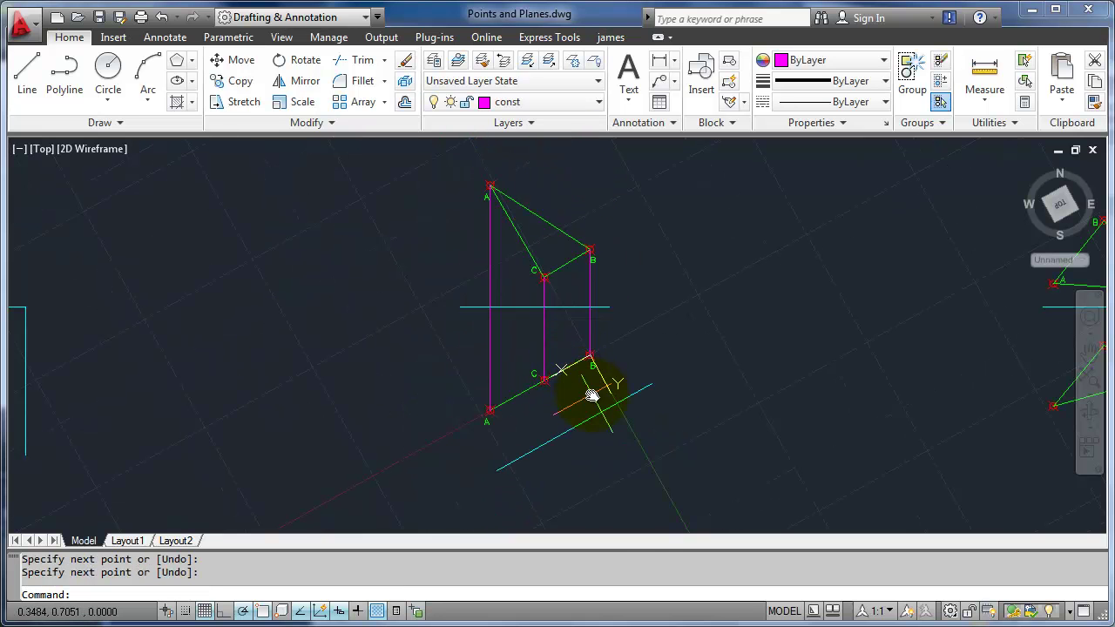
text(l)
key(Return)
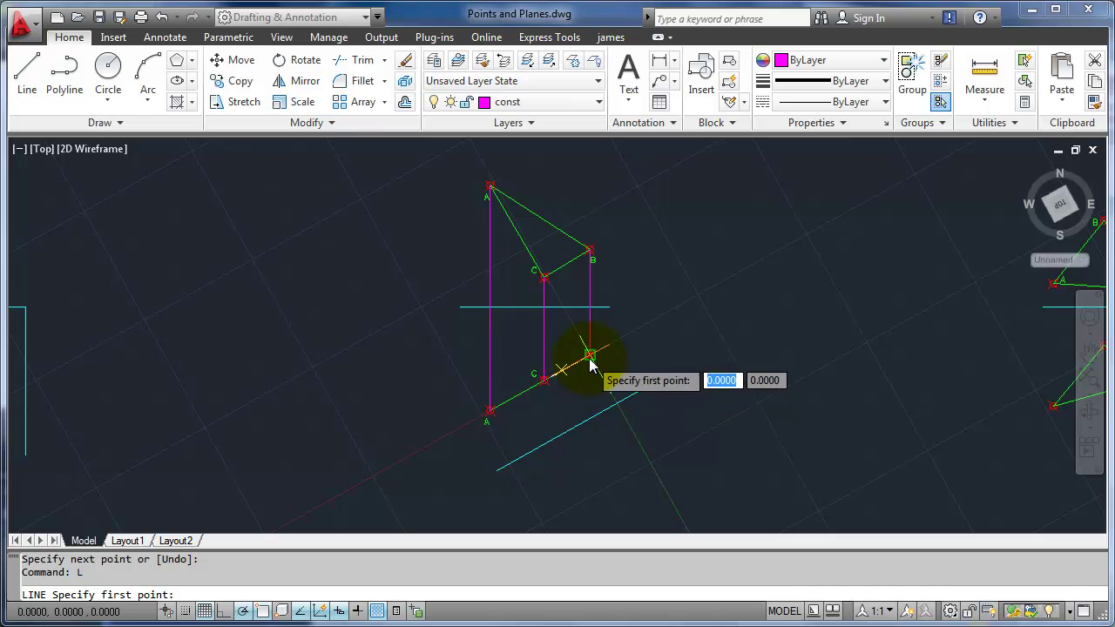
click(589, 358)
click(653, 481)
key(Return)
key(Return)
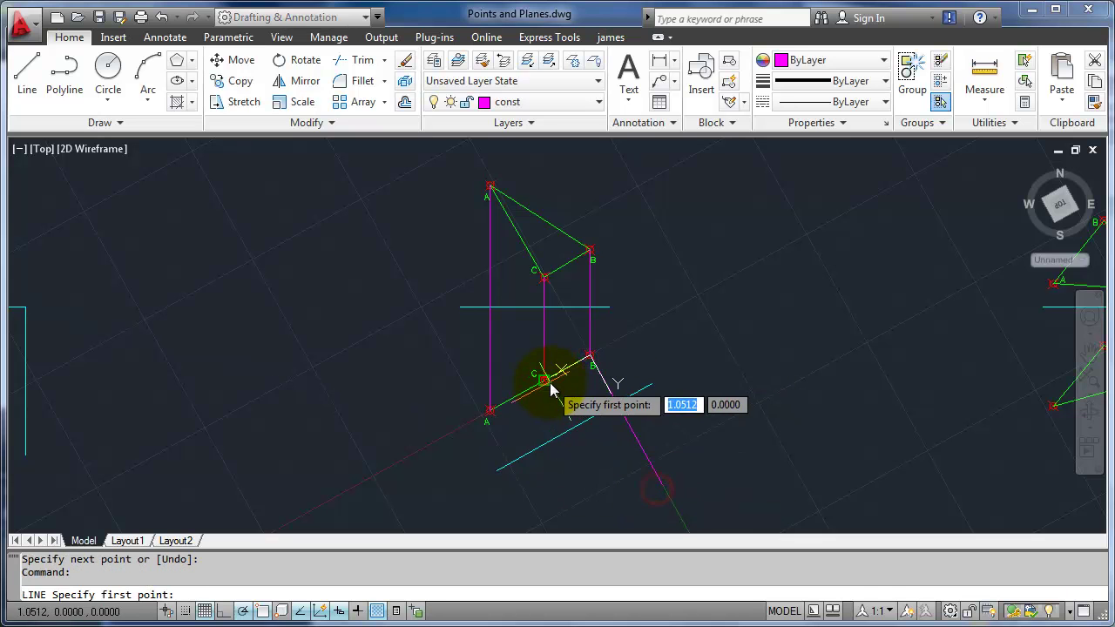
click(545, 381)
click(609, 498)
key(Return)
key(Return)
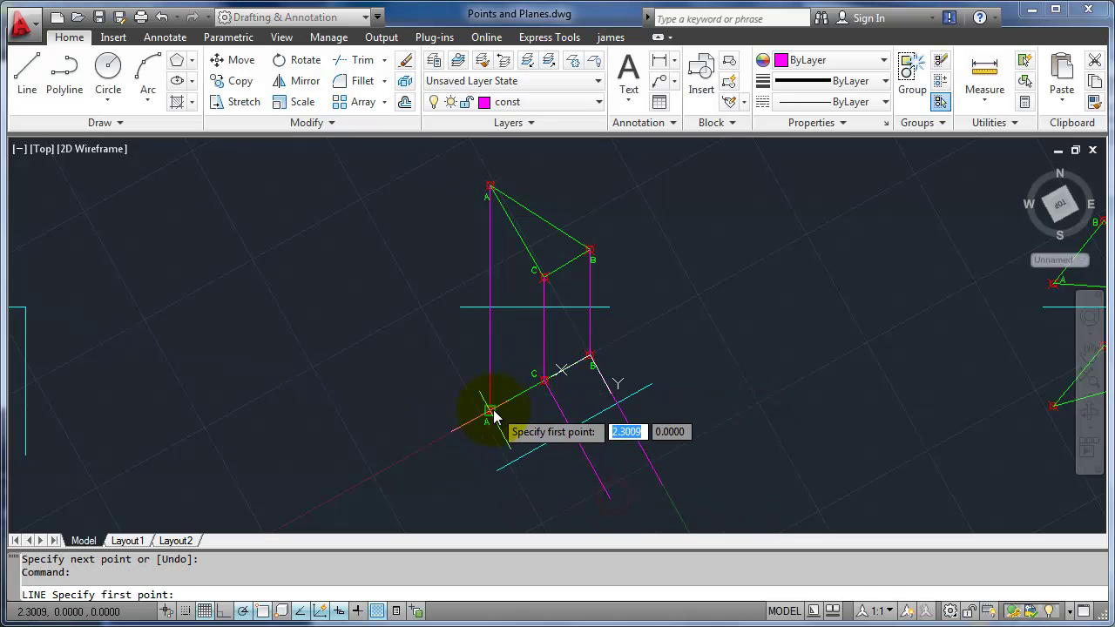
click(490, 409)
click(549, 521)
key(Return)
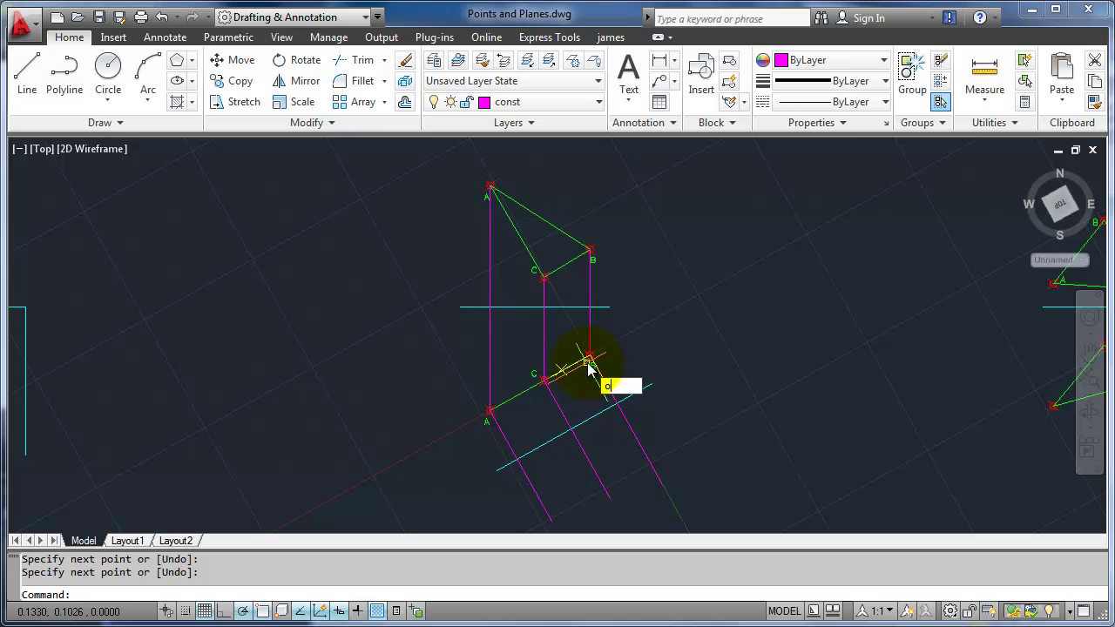
Step: Offset the auxiliary folding line by the B and C distances from the folding line
text(o)
key(Return)
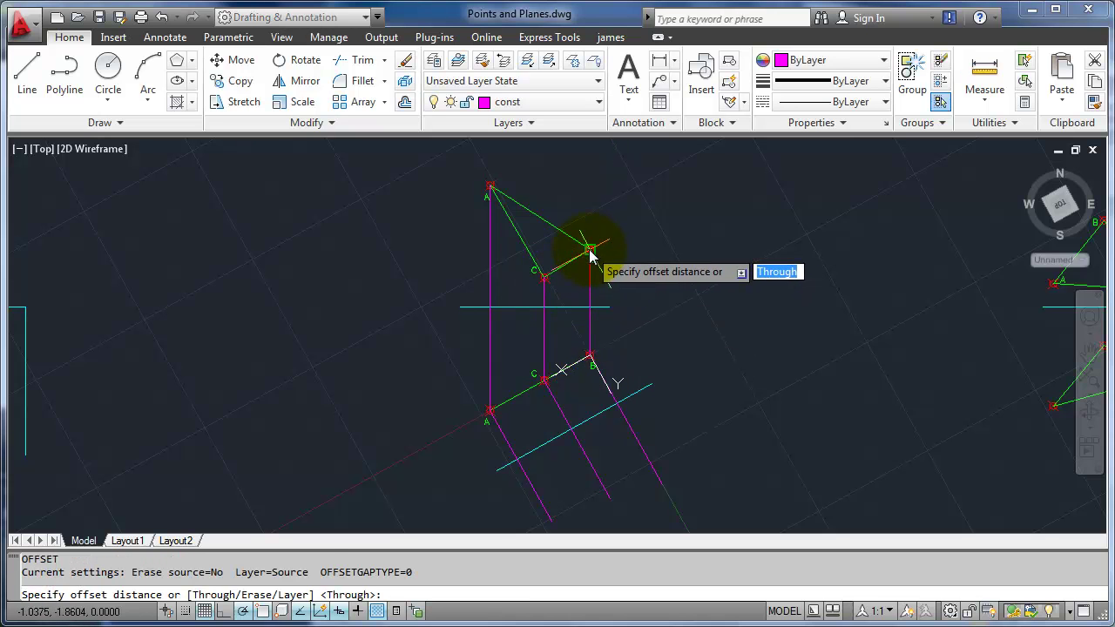
click(591, 250)
click(591, 306)
click(642, 388)
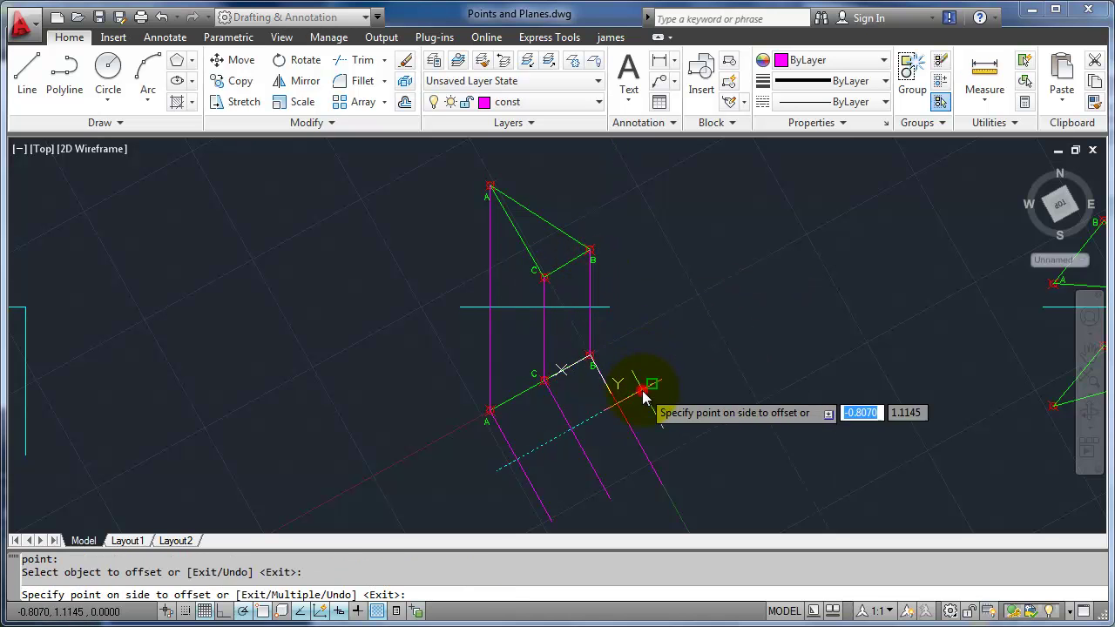
click(688, 433)
key(Return)
key(Return)
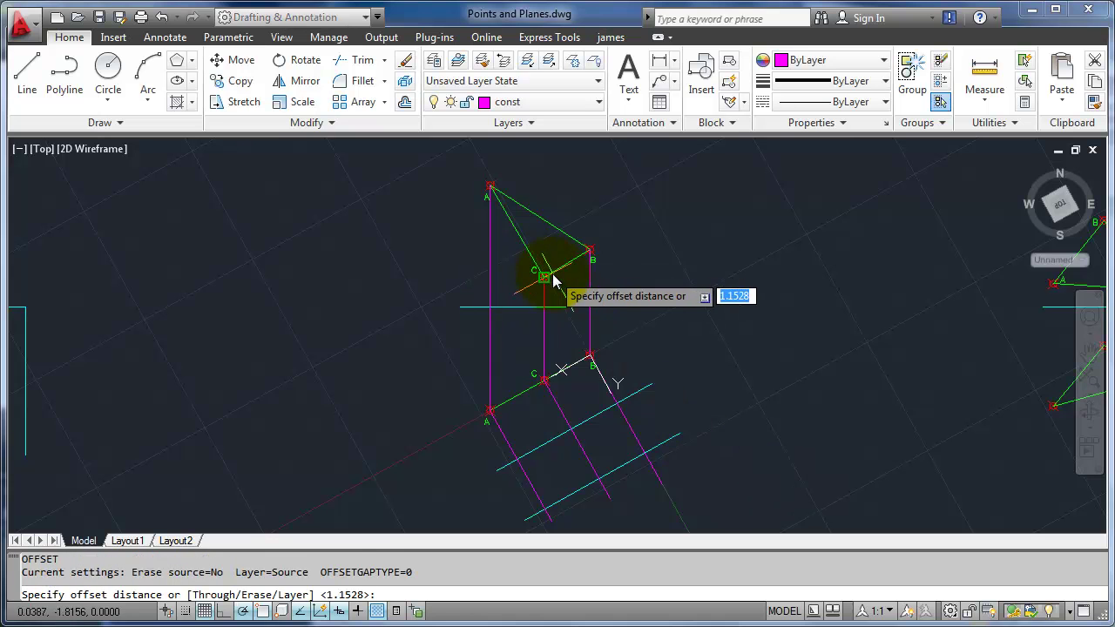
click(544, 277)
click(544, 307)
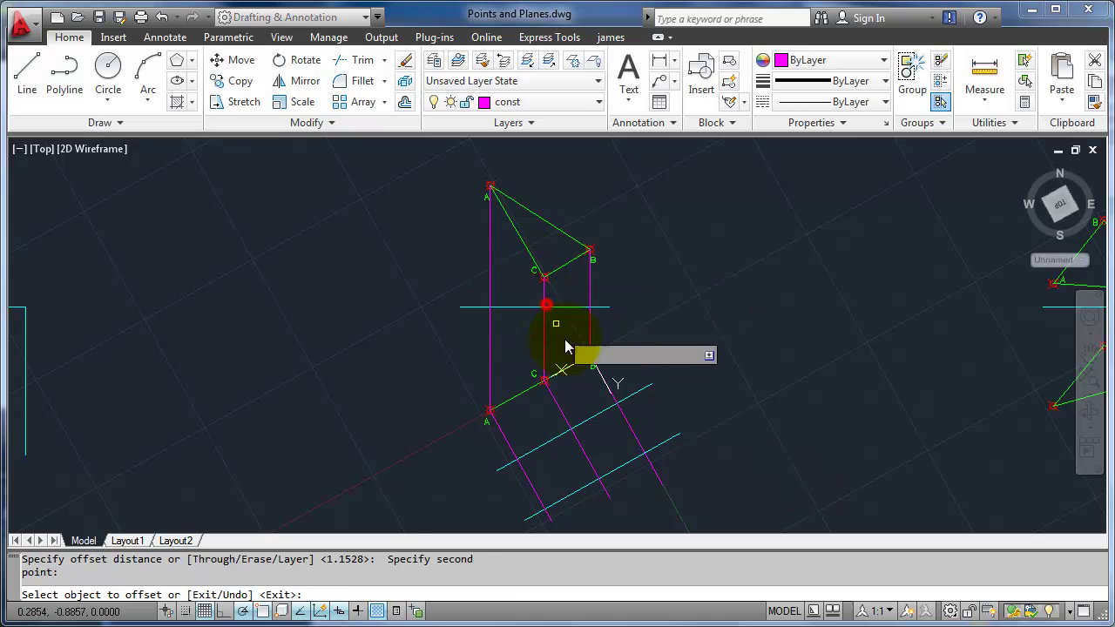
click(593, 421)
click(702, 428)
key(Return)
key(Return)
Step: Offset the auxiliary folding line by point A's distance and end the offset
click(493, 186)
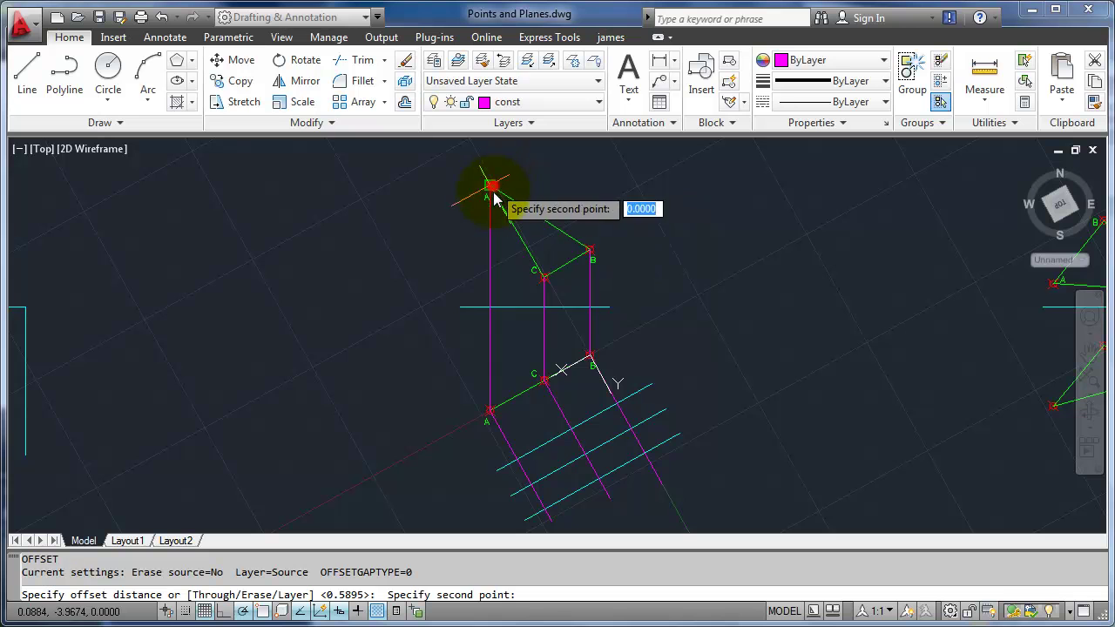
click(491, 309)
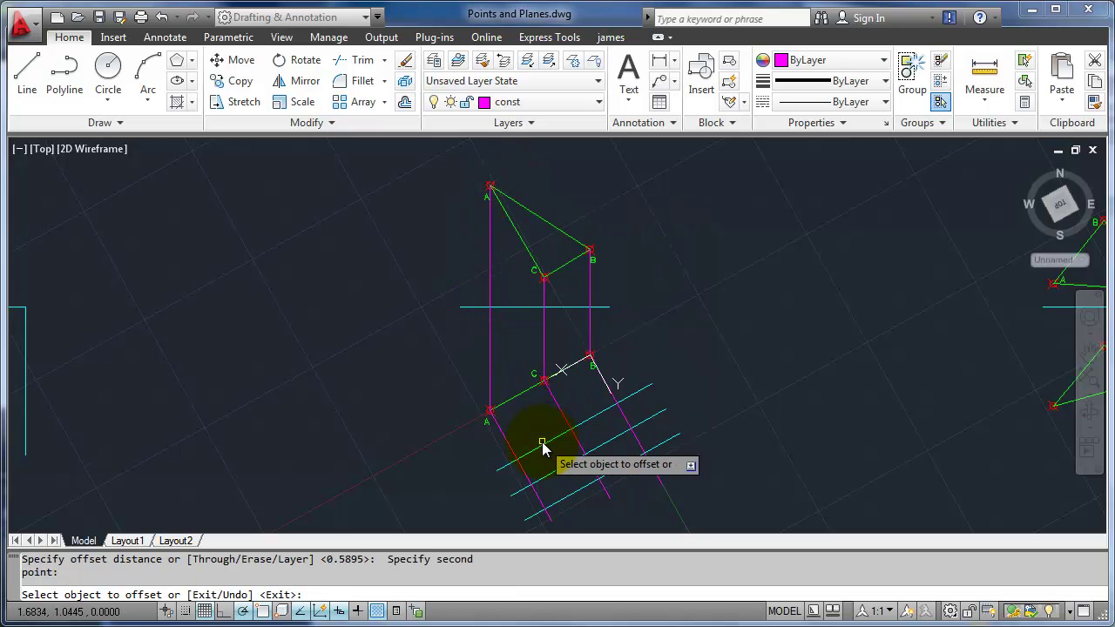
click(542, 445)
click(734, 465)
middle_drag(689, 401, 516, 272)
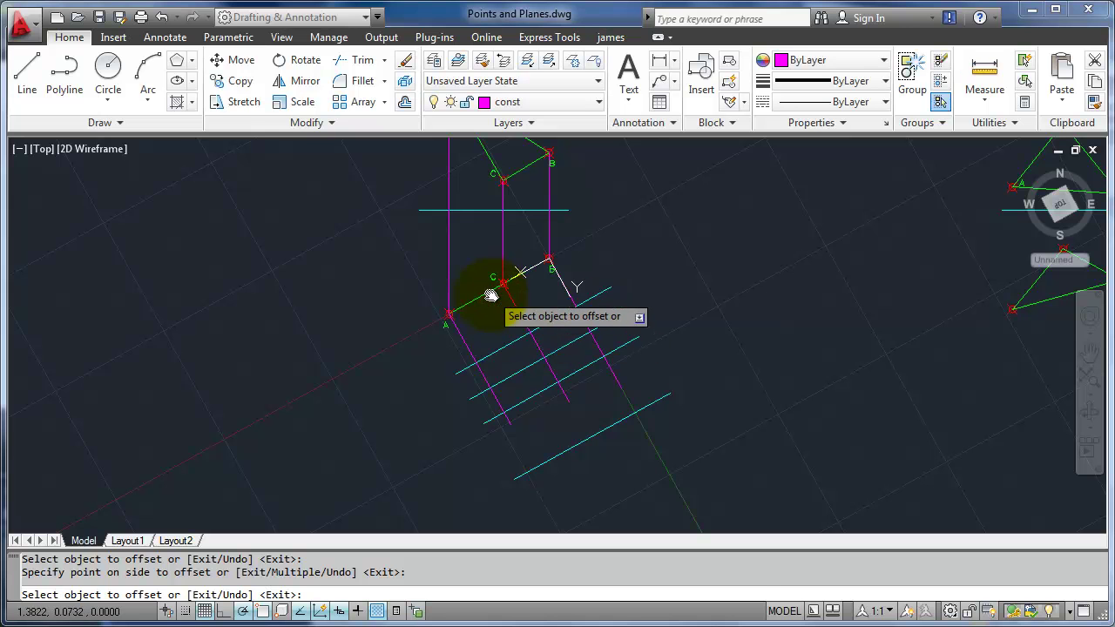
key(Escape)
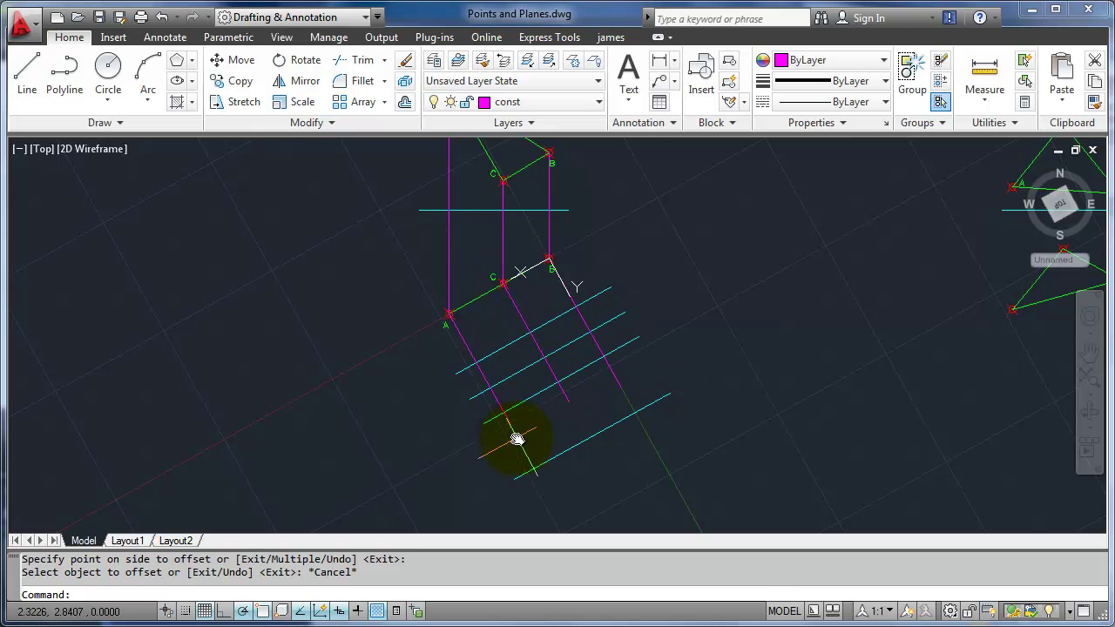
Step: Start lengthening a magenta projector from its endpoint, then abandon it
scroll(518, 439, down, 1)
click(514, 433)
click(529, 460)
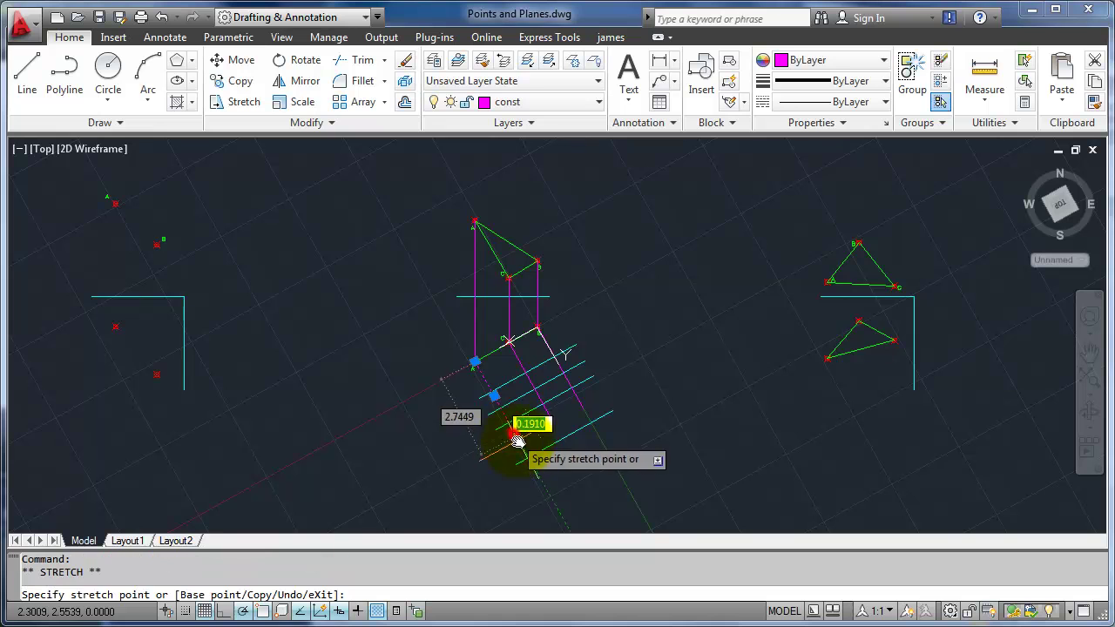
key(Escape)
scroll(556, 421, up, 1)
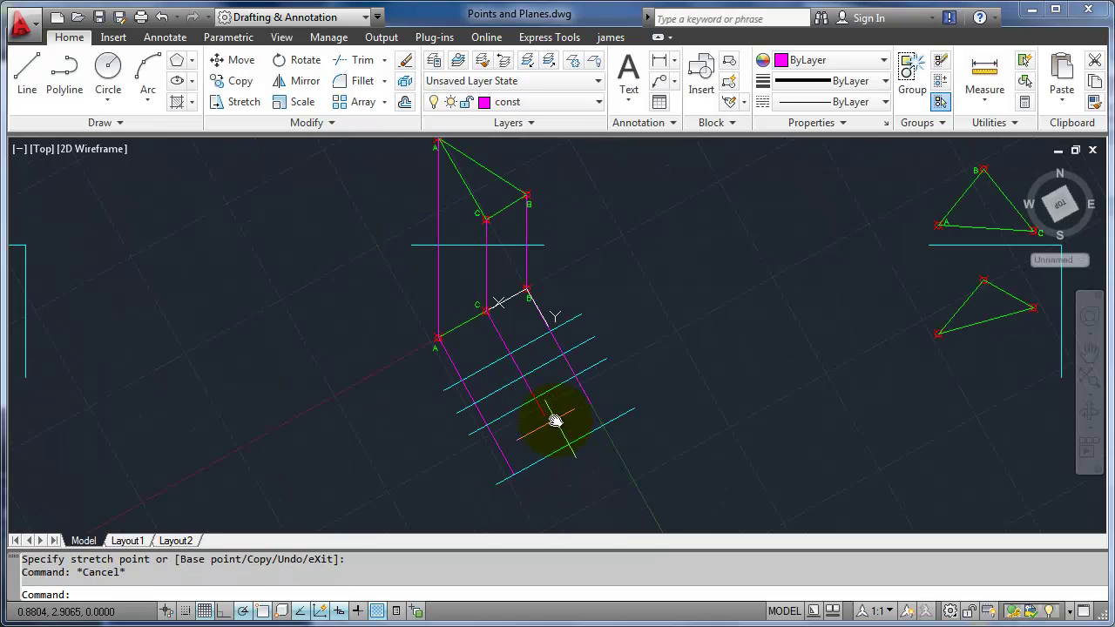
click(547, 102)
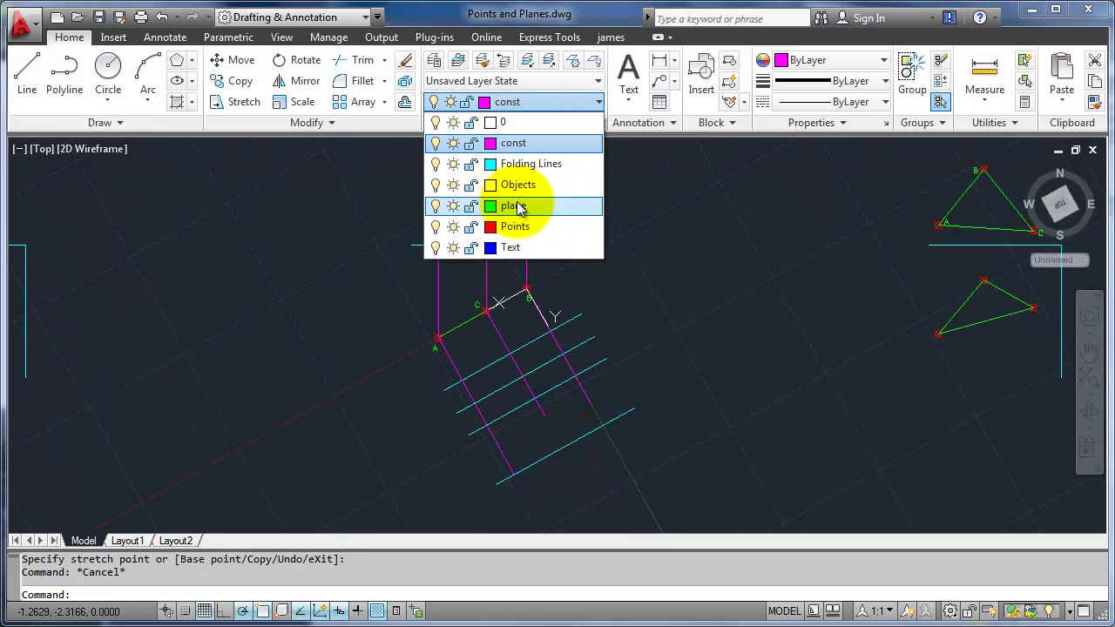
Step: Draw a closed polyline triangle through the three intersections on the plane layer
click(517, 206)
text(pl)
key(Return)
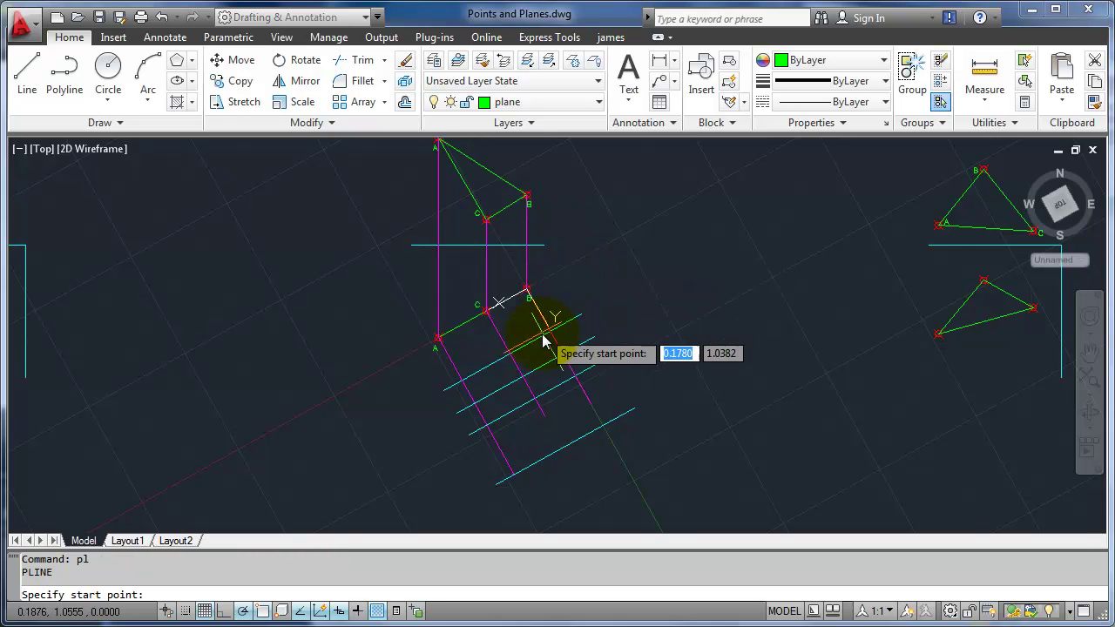
click(526, 387)
click(575, 378)
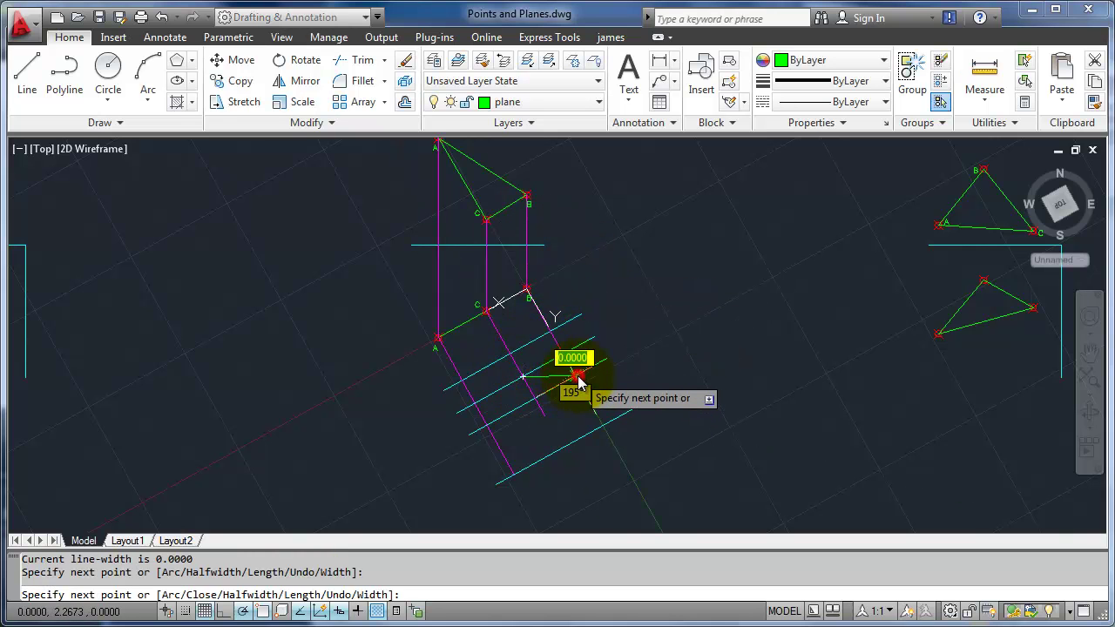
click(514, 473)
text(c)
key(Return)
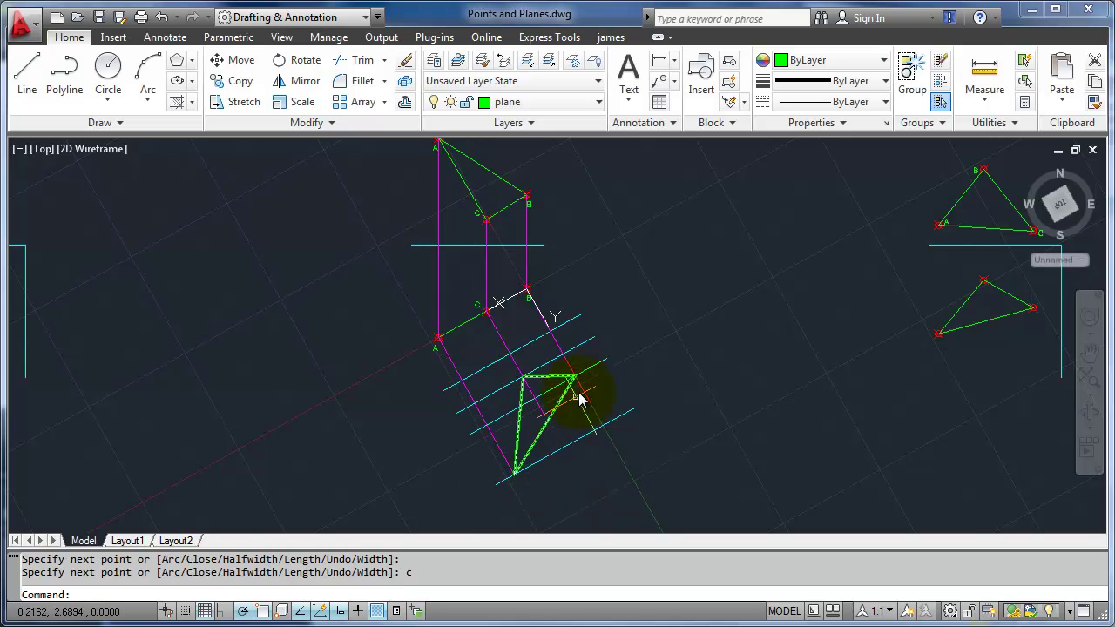
Step: Erase the cyan and magenta construction lines around the new triangle
click(612, 375)
click(579, 344)
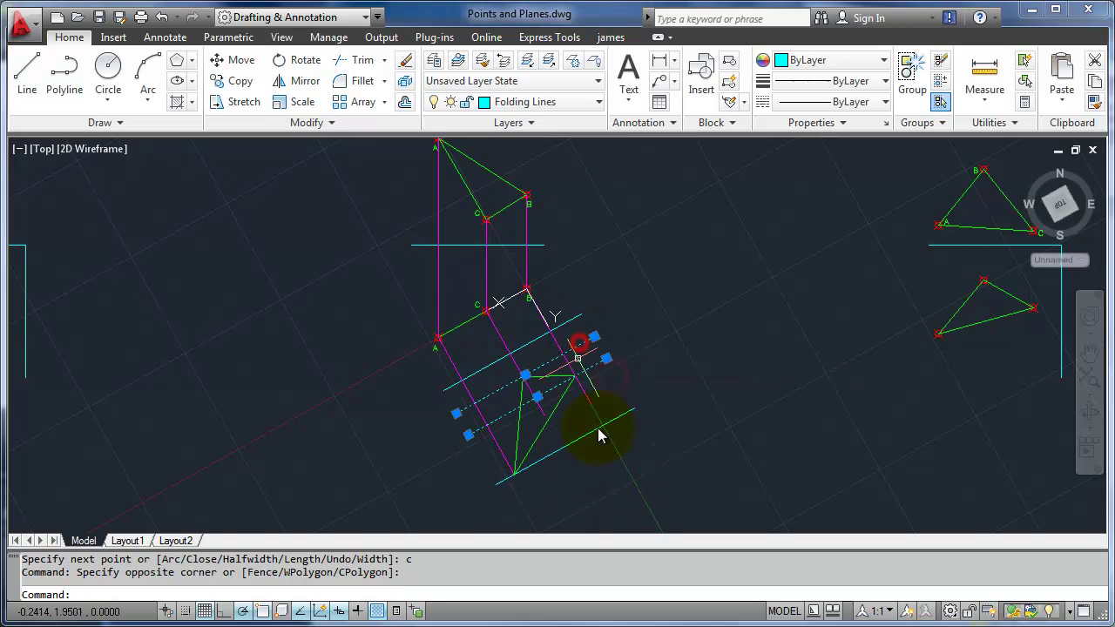
click(597, 440)
click(583, 398)
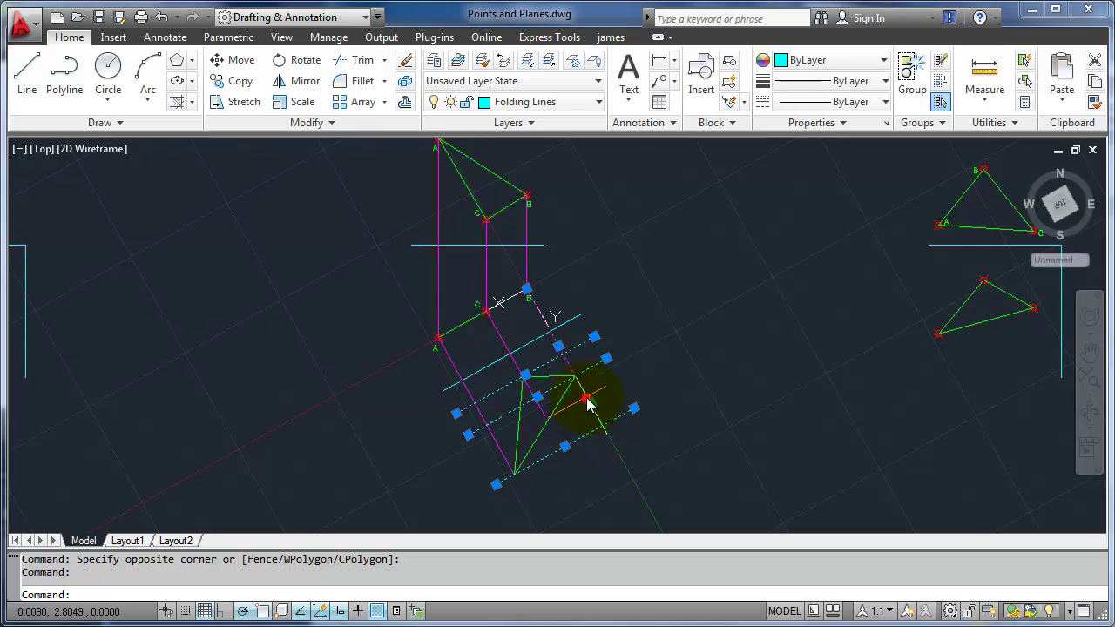
click(515, 367)
key(Delete)
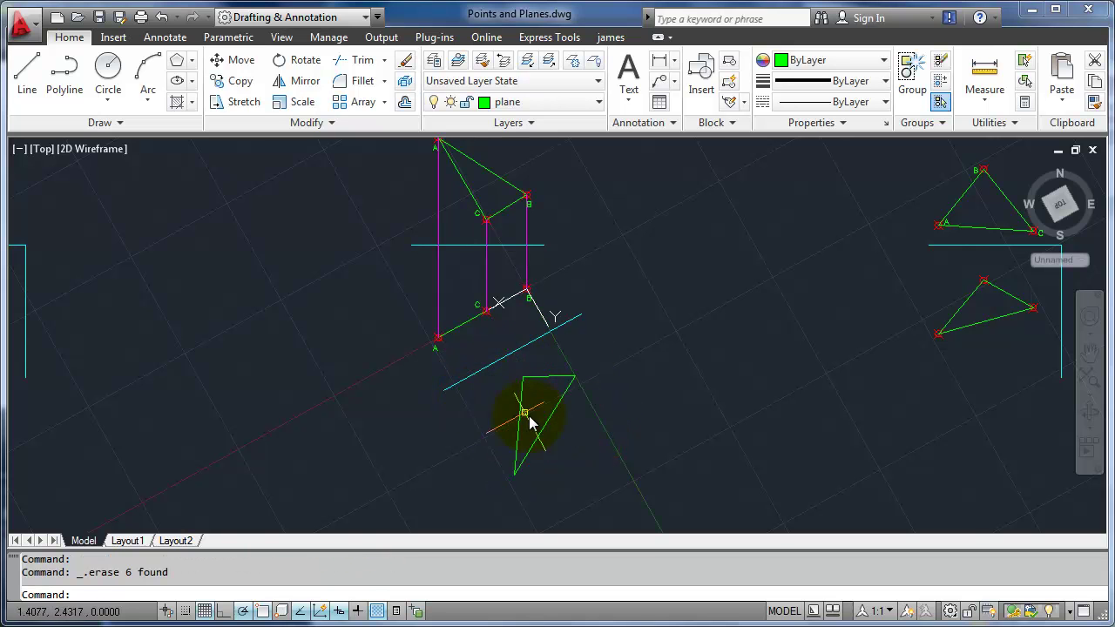
Step: Erase the three leftover construction lines and restore the World UCS
scroll(547, 390, up, 2)
scroll(573, 438, up, 2)
middle_drag(508, 398, 526, 351)
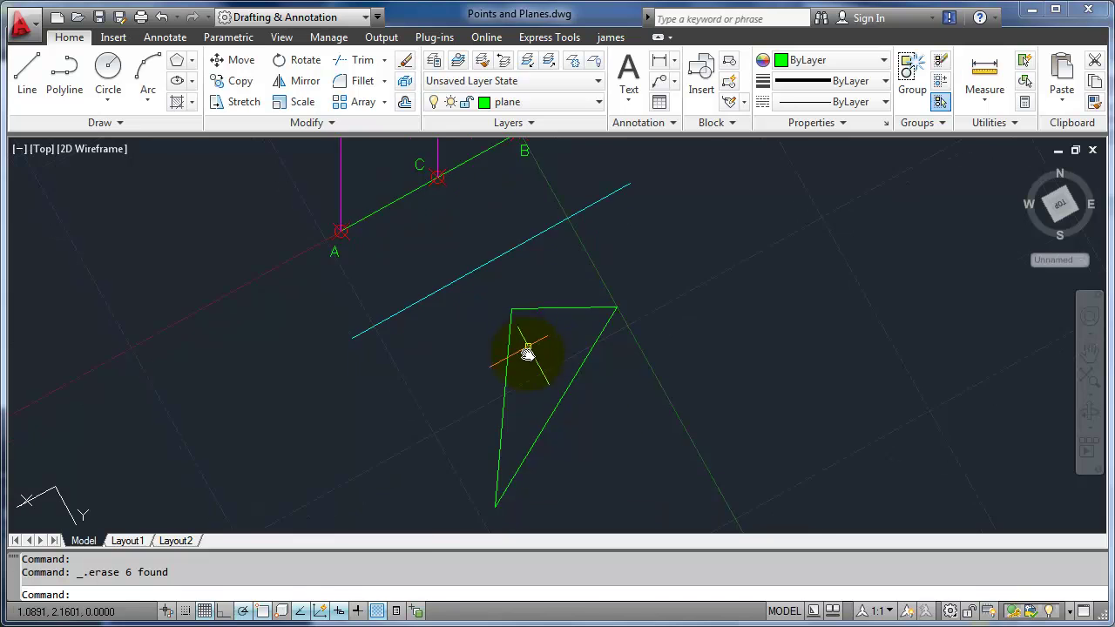
scroll(554, 317, down, 2)
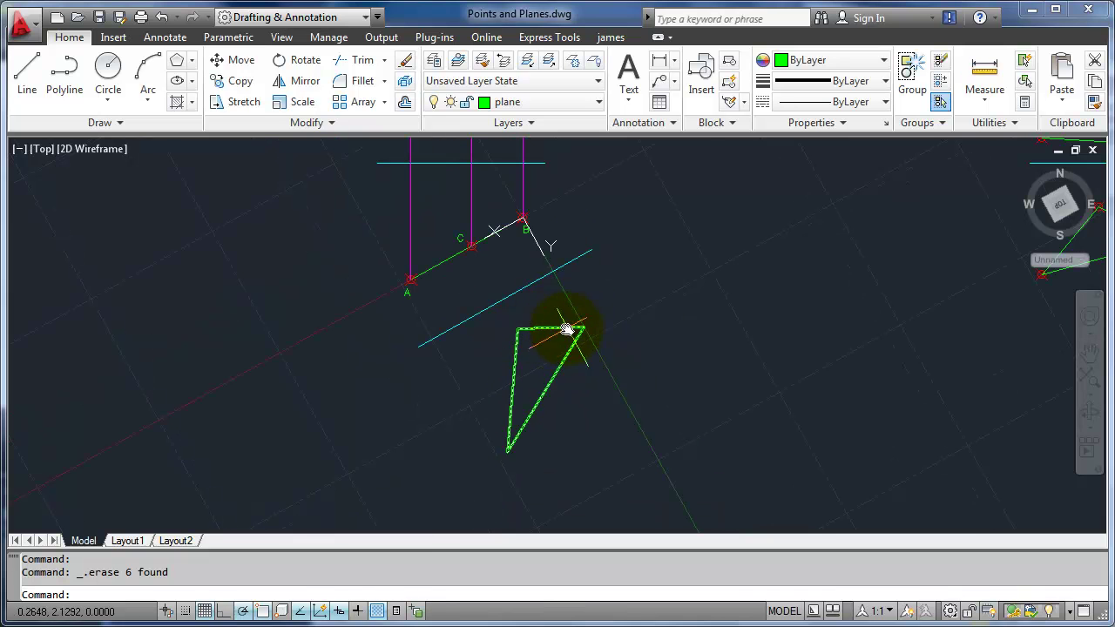
middle_drag(638, 330, 671, 379)
click(592, 249)
click(424, 249)
key(Delete)
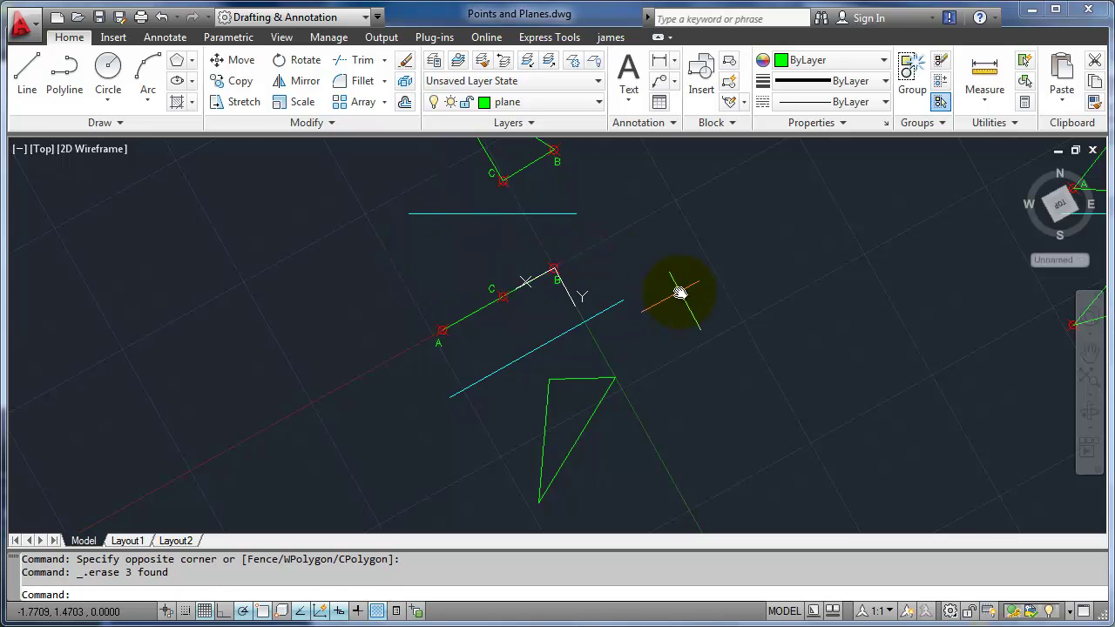
text(ucs)
key(Return)
key(Return)
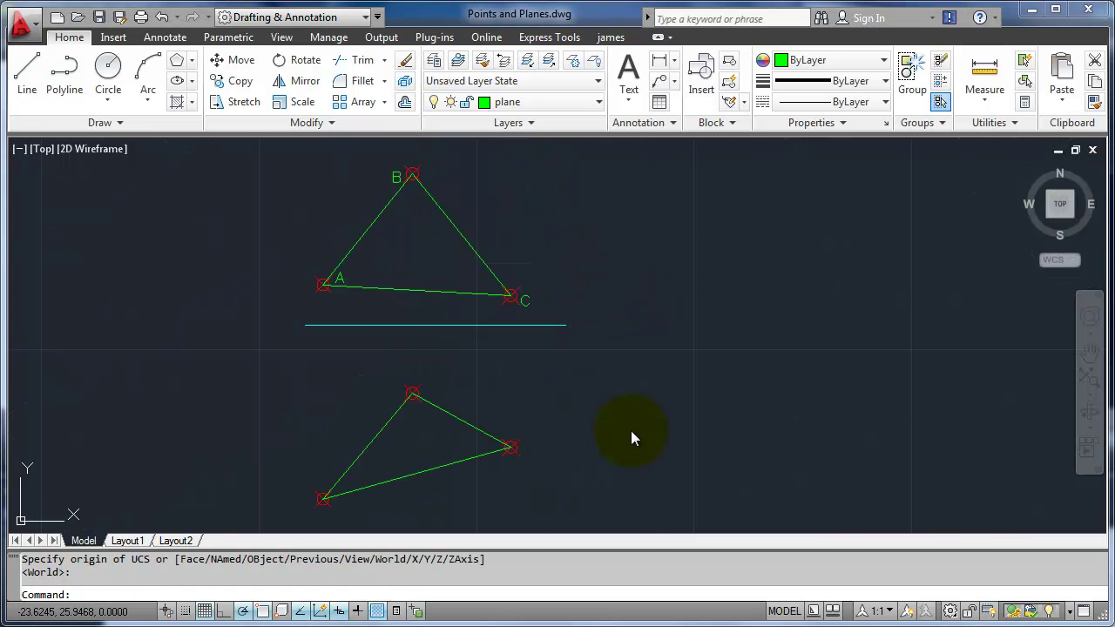
click(540, 404)
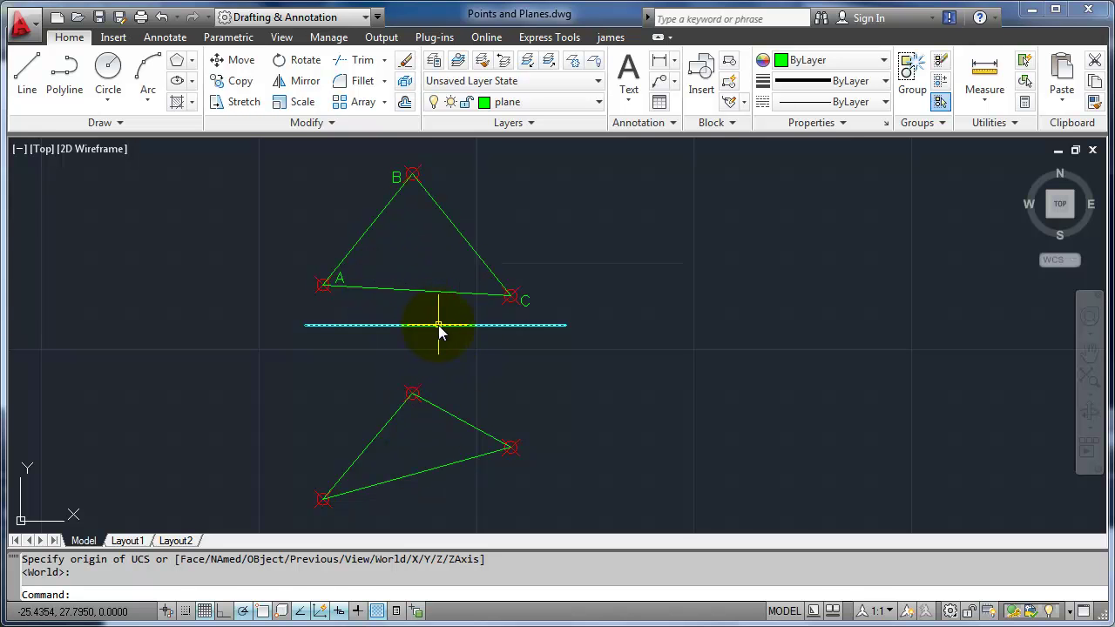
text(l)
Step: Draw a horizontal line from vertex A and put it on the const layer
key(Return)
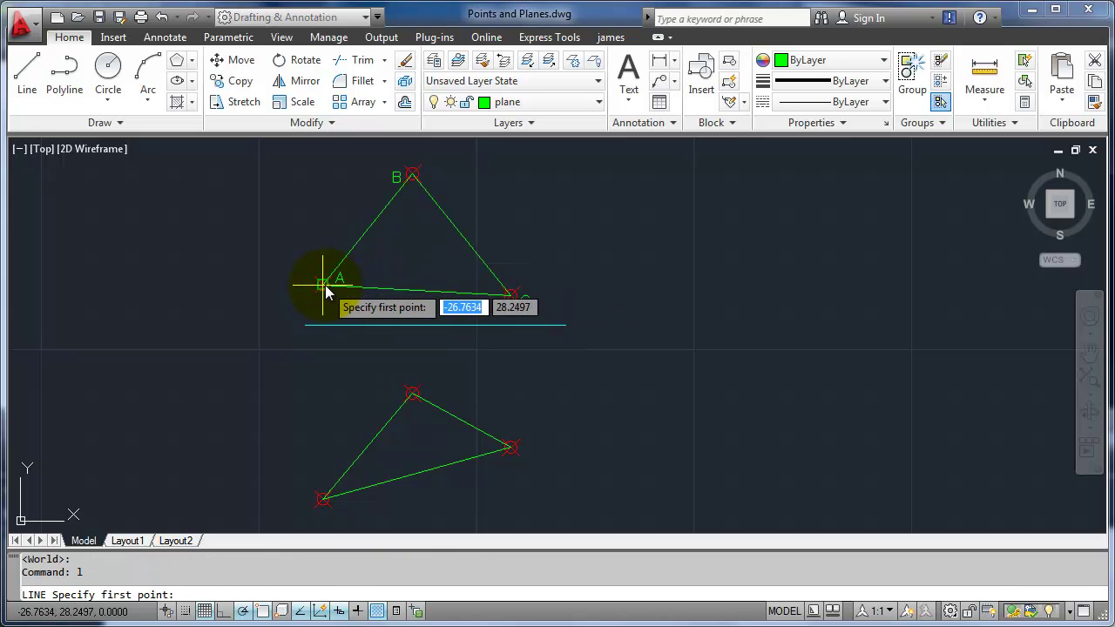
click(324, 284)
click(504, 286)
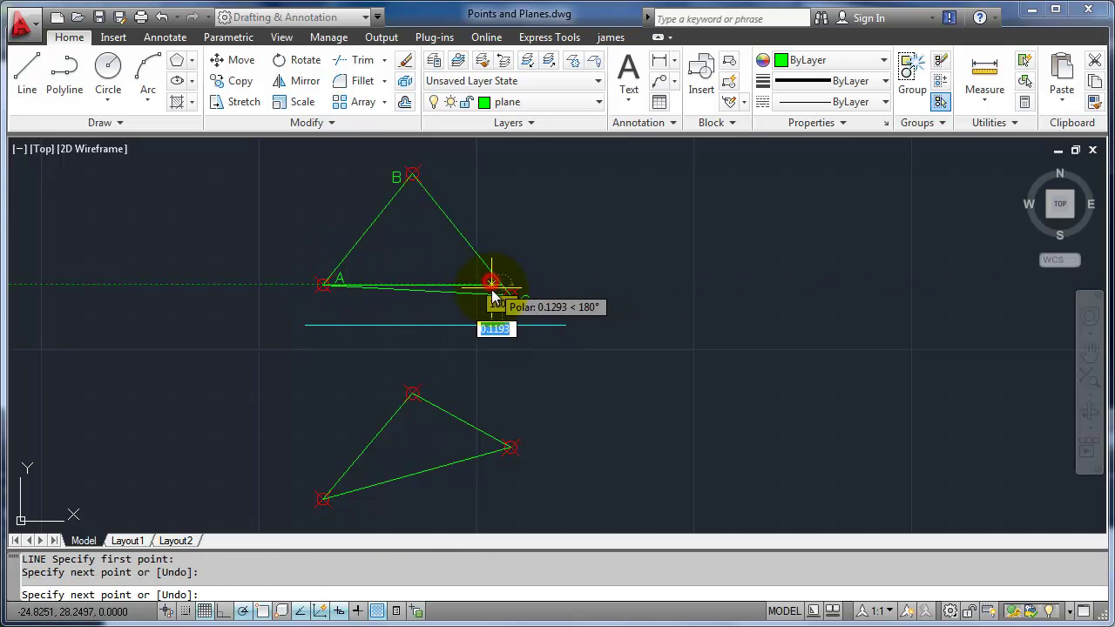
key(Return)
click(548, 100)
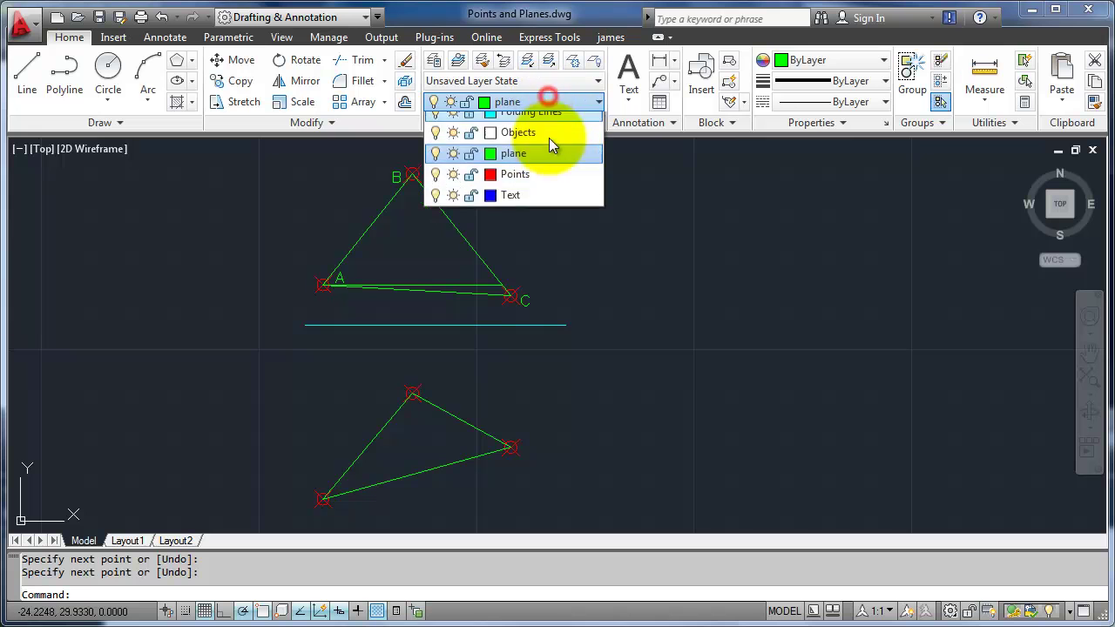
click(532, 143)
key(Escape)
click(472, 289)
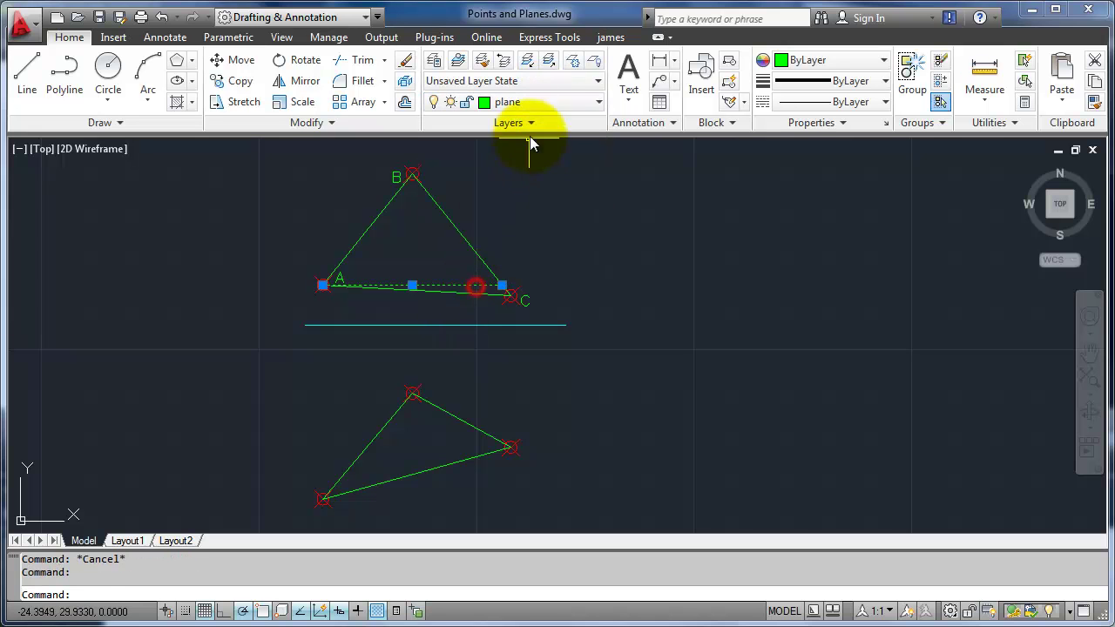
click(537, 105)
click(531, 144)
key(Escape)
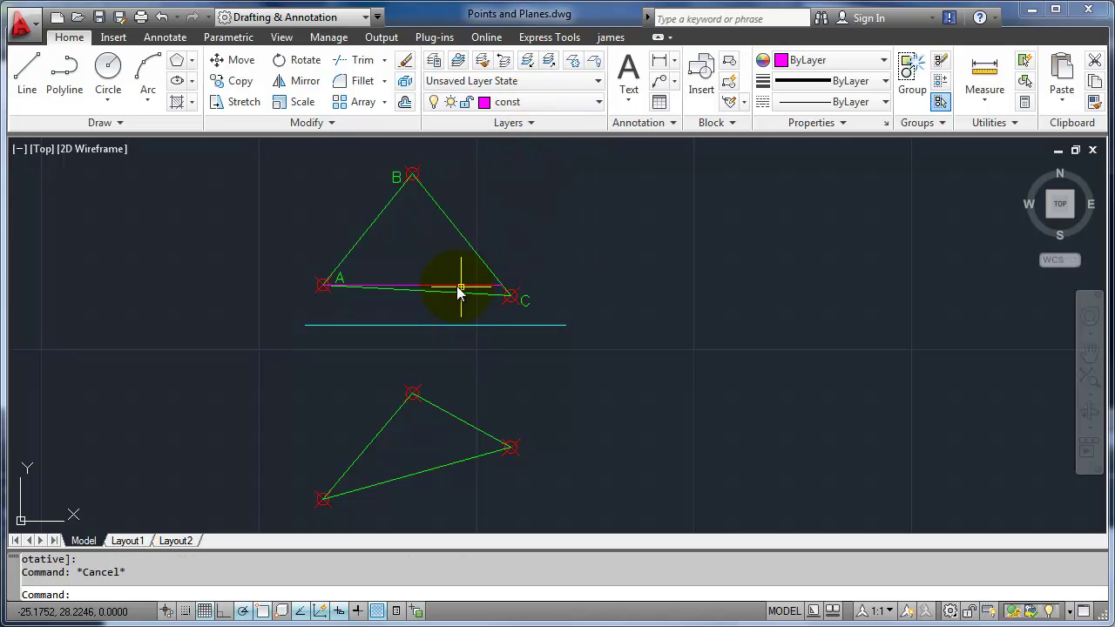
Step: Draw a line from its end down to the lower triangle and on to its lower-left vertex
text(l)
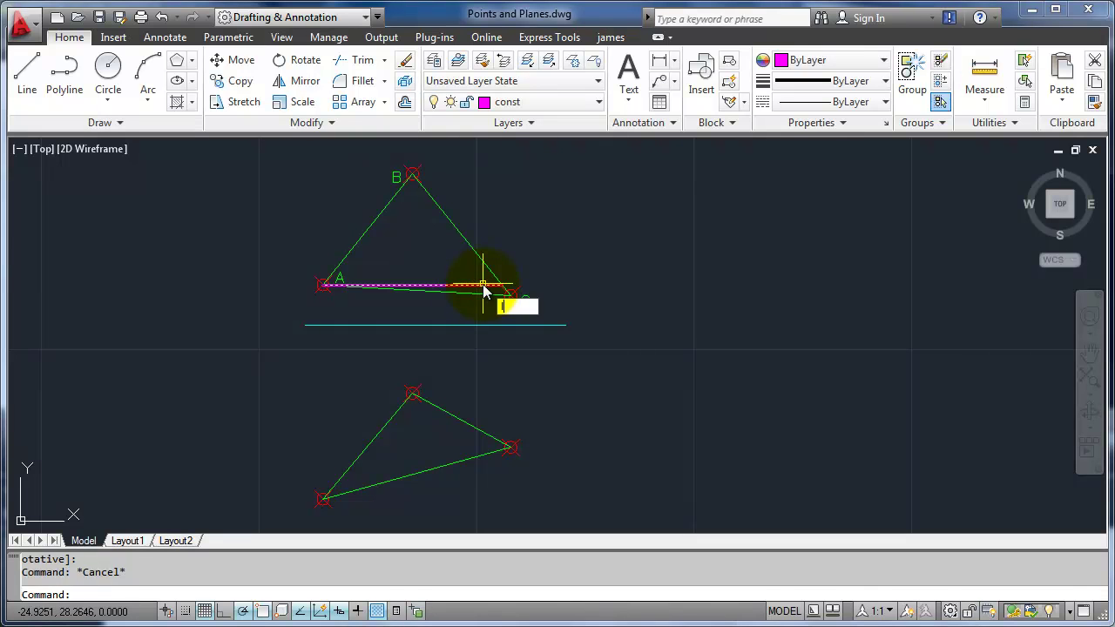
key(Return)
click(502, 286)
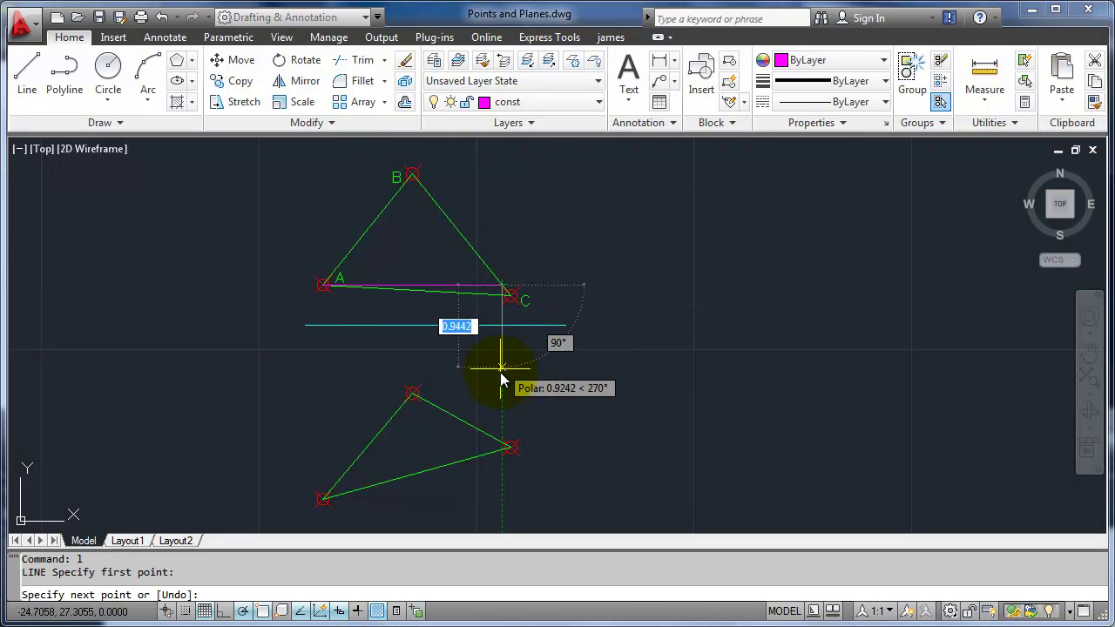
click(503, 435)
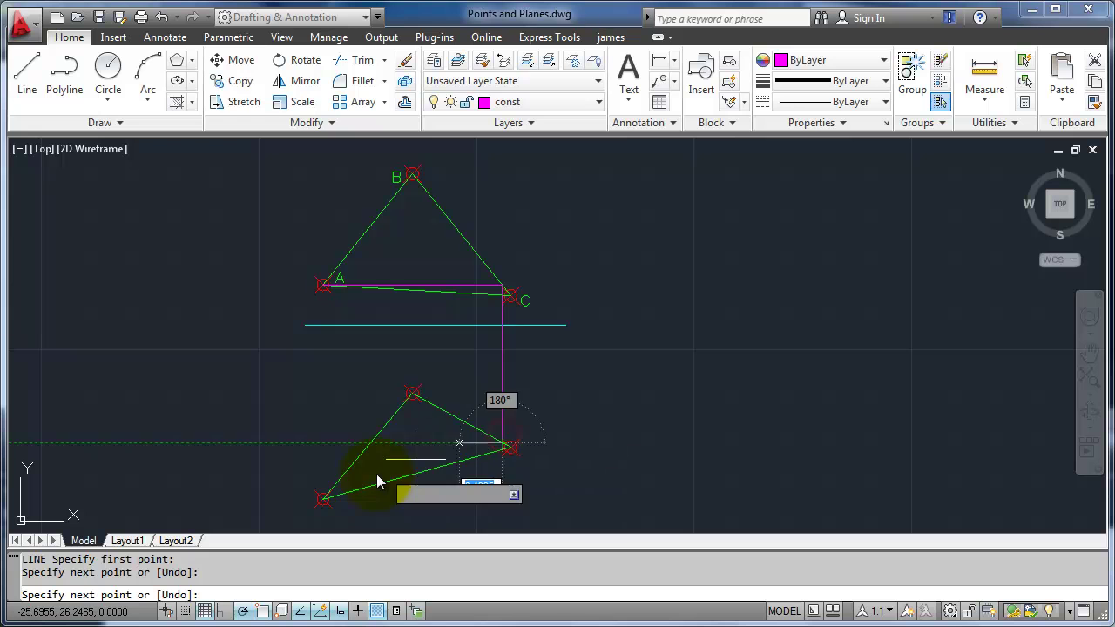
click(324, 501)
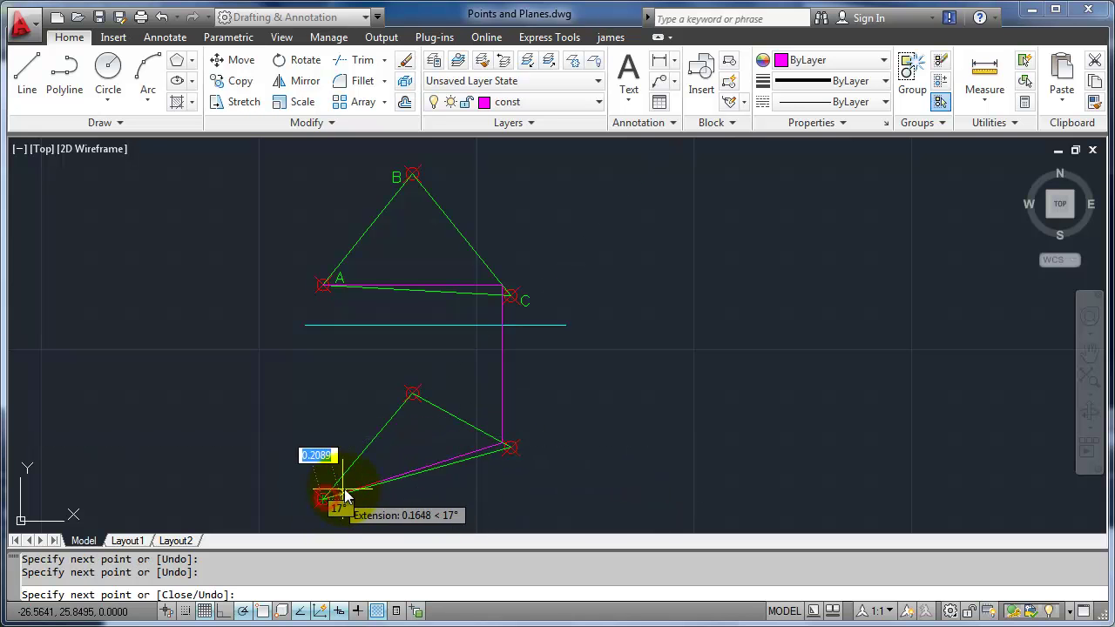
key(Return)
scroll(480, 439, up, 3)
click(468, 472)
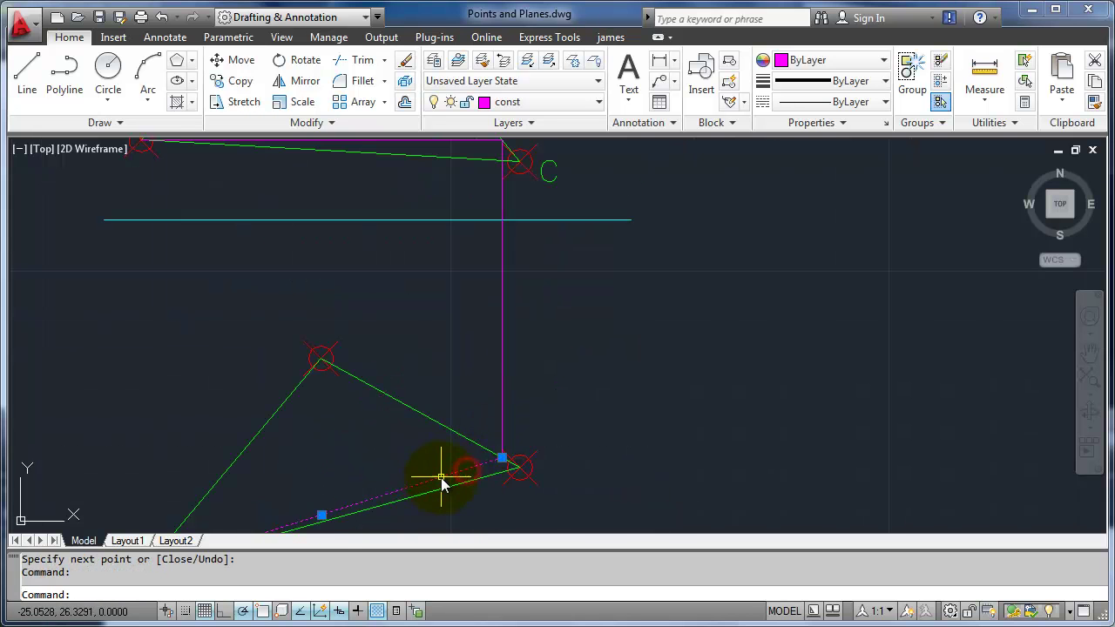
scroll(643, 366, down, 2)
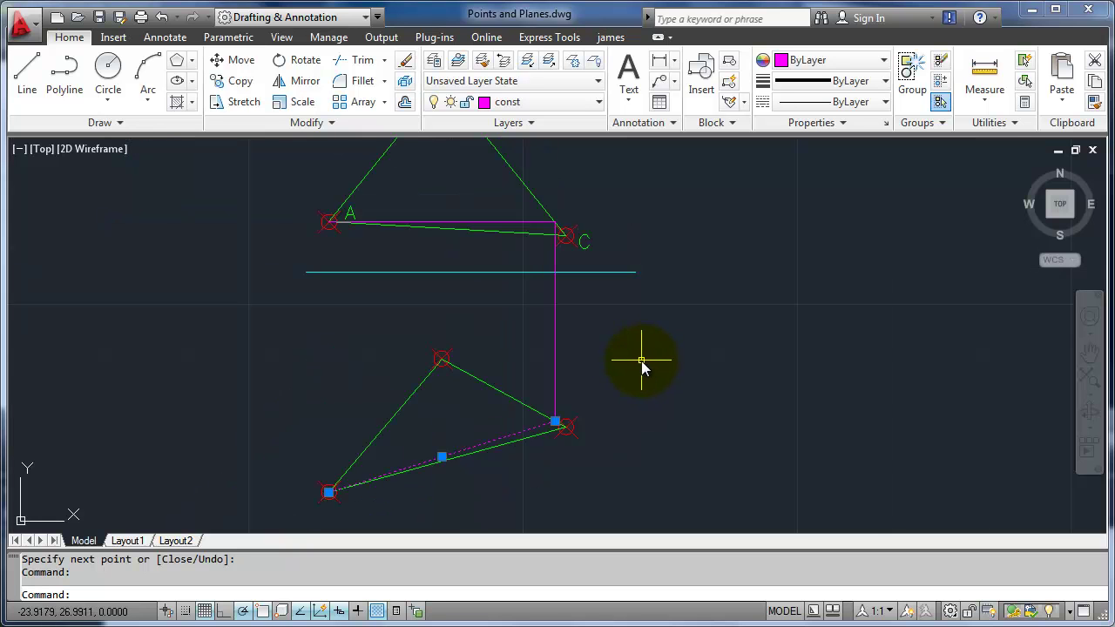
scroll(601, 366, up, 1)
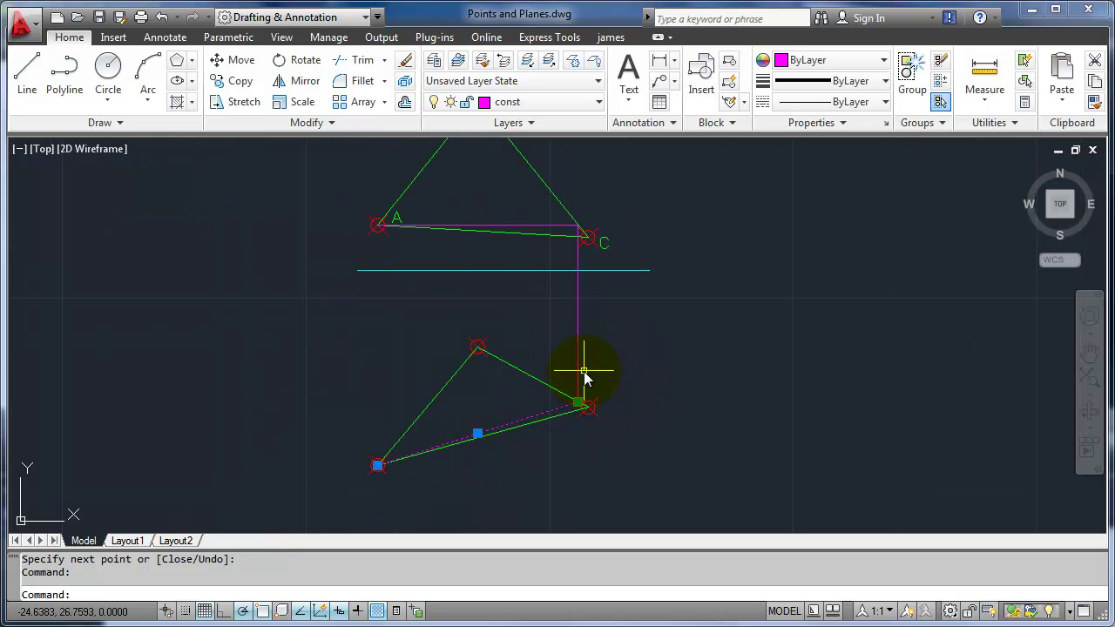
key(Escape)
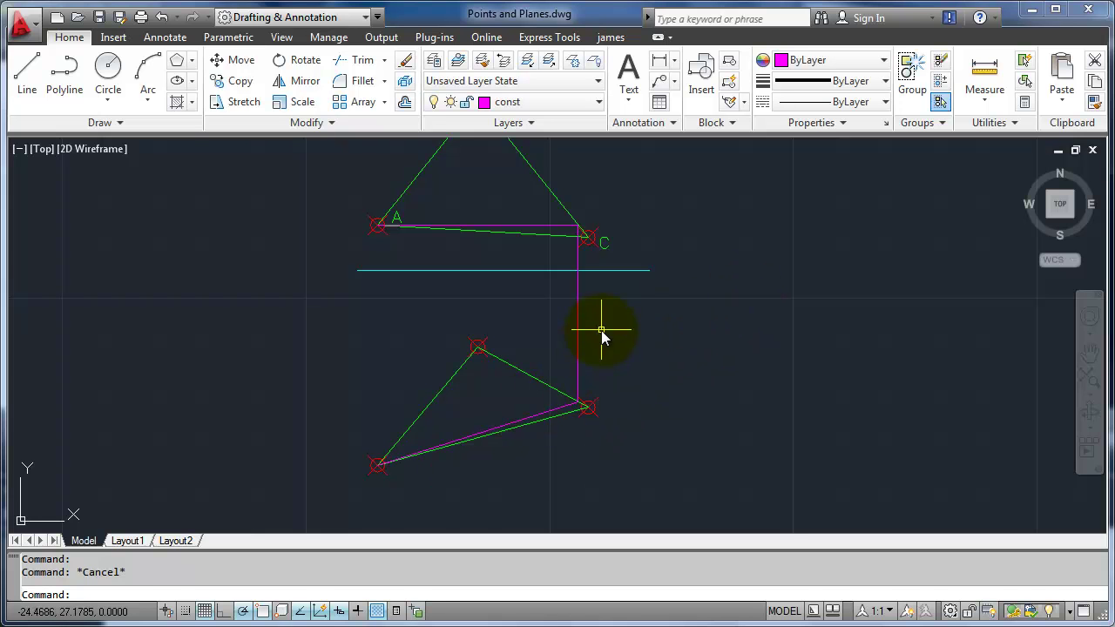
Step: Align the UCS to the auxiliary triangle's bottom edge with the Object option
key(Return)
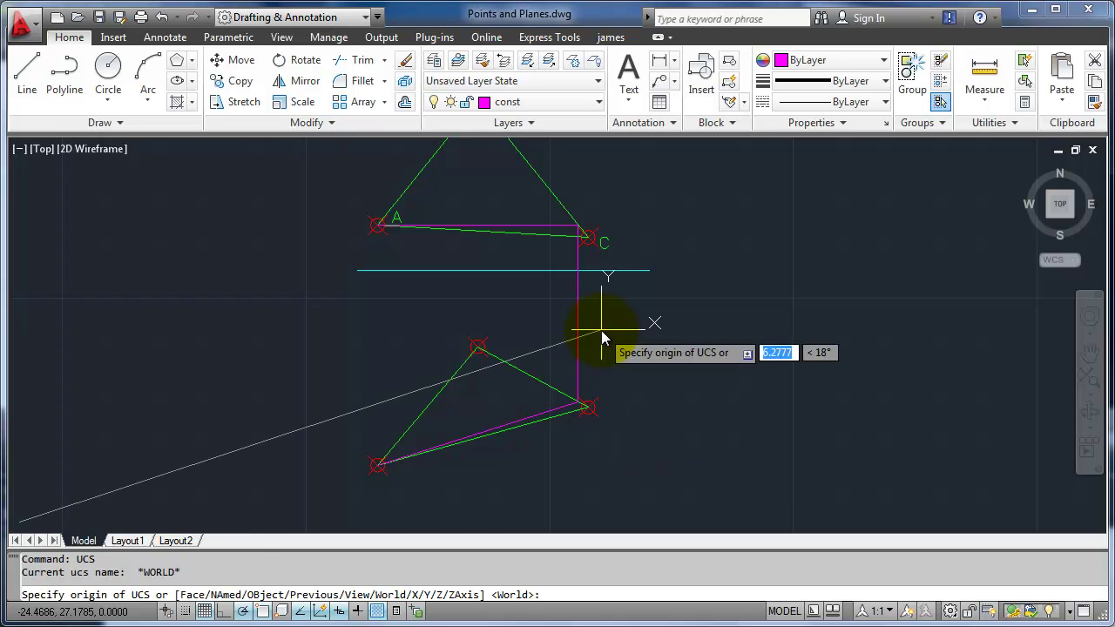
key(Return)
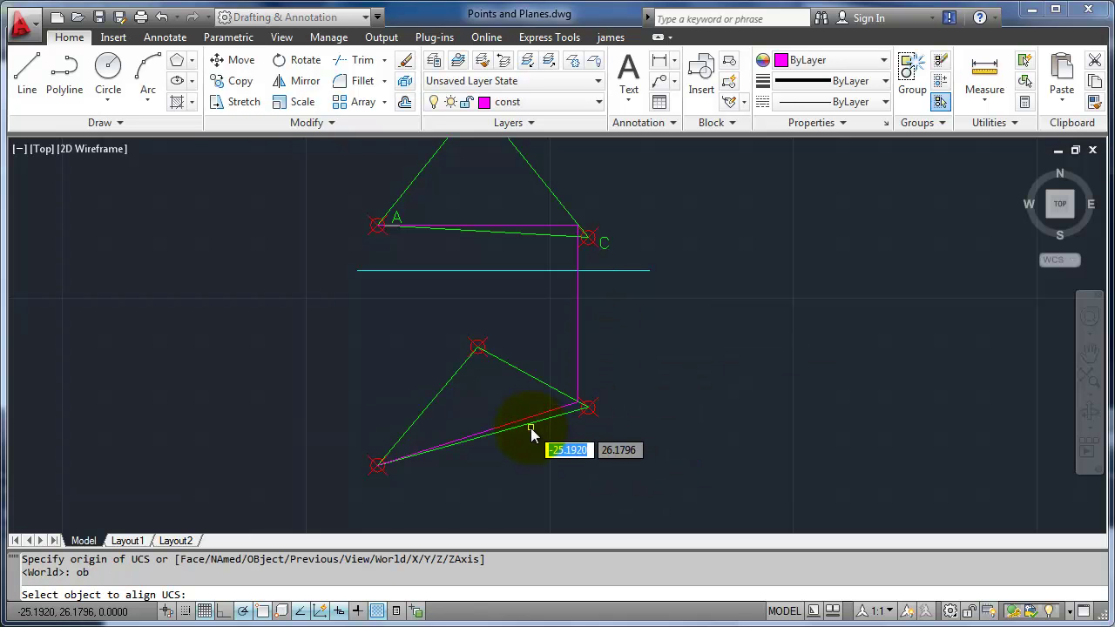
click(536, 413)
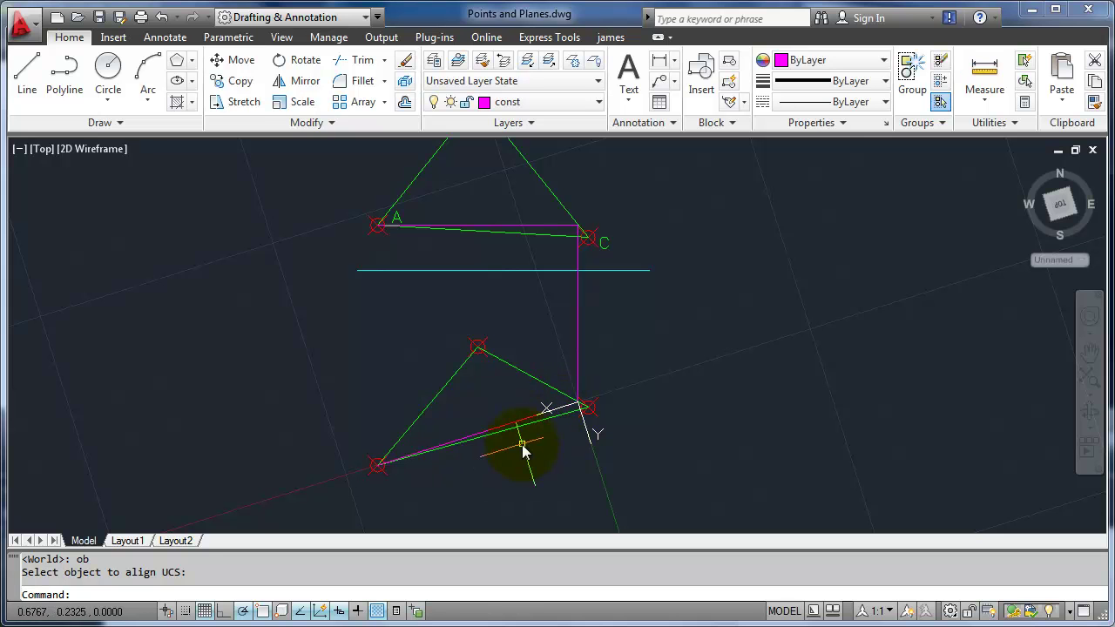
middle_drag(522, 449, 523, 336)
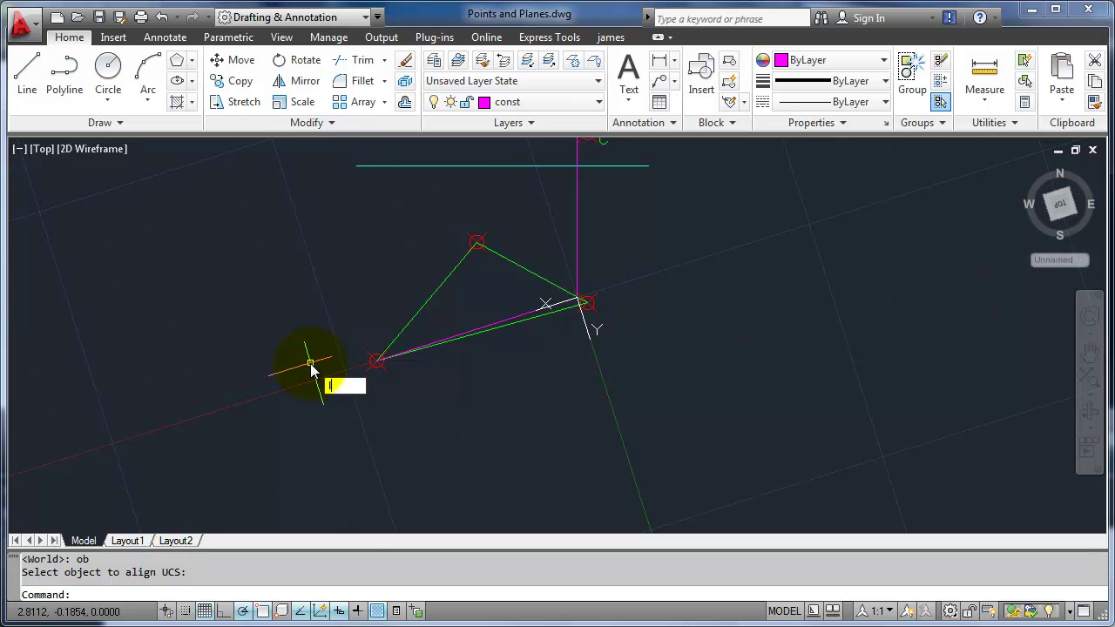
Step: Draw a folding line perpendicular to that edge, left of the triangle
text(l)
key(Return)
click(244, 218)
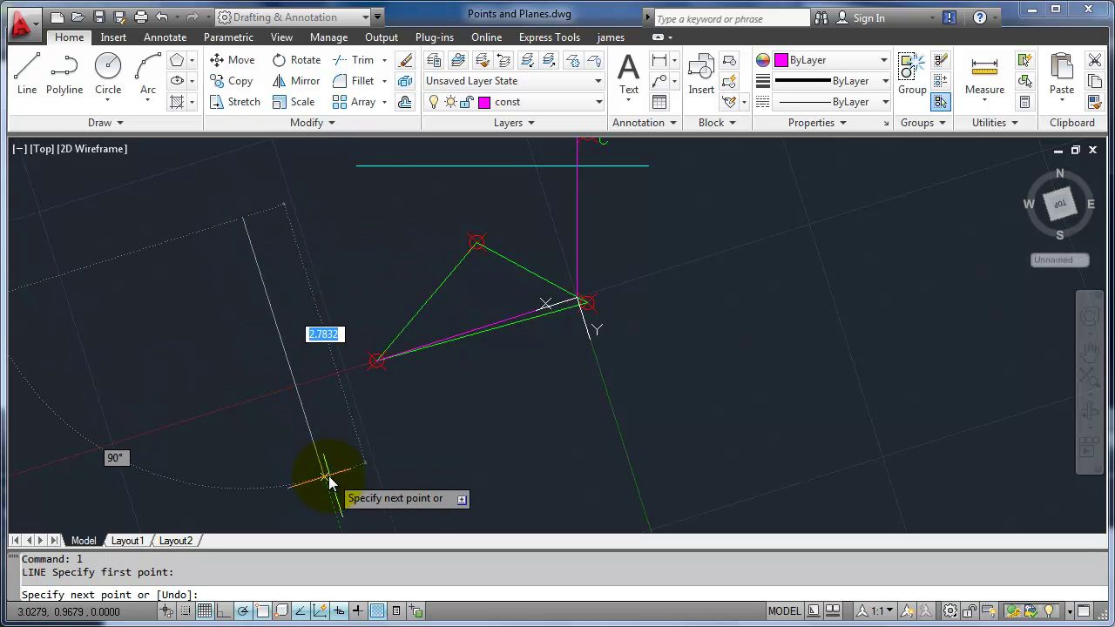
click(327, 482)
key(Return)
Step: Put the new line on the cyan Folding Lines layer
drag(324, 418, 297, 433)
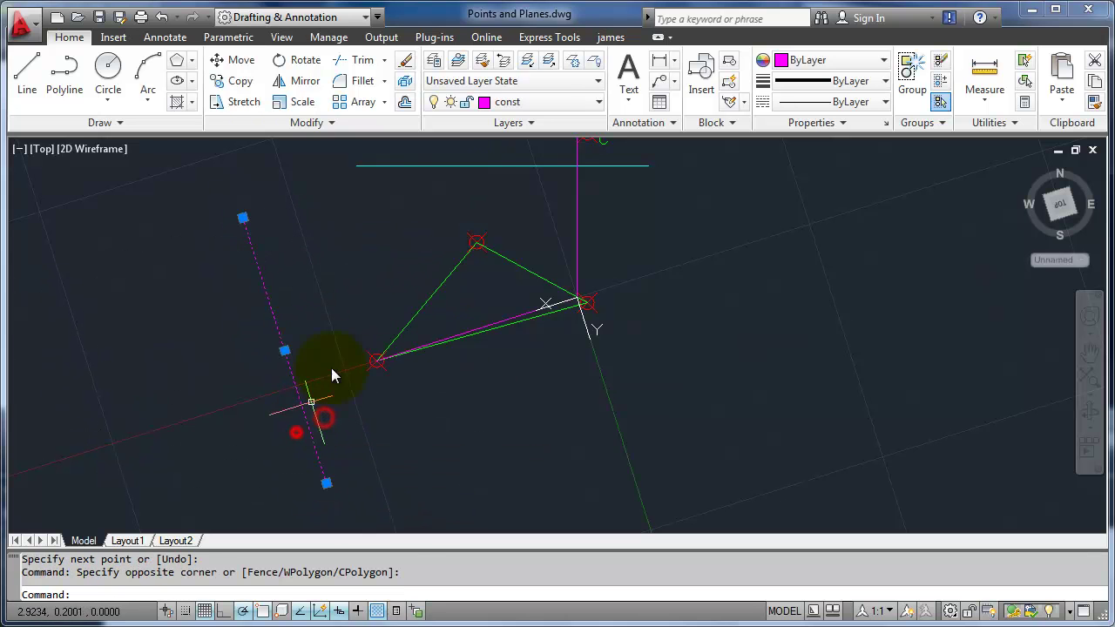
click(551, 107)
click(521, 186)
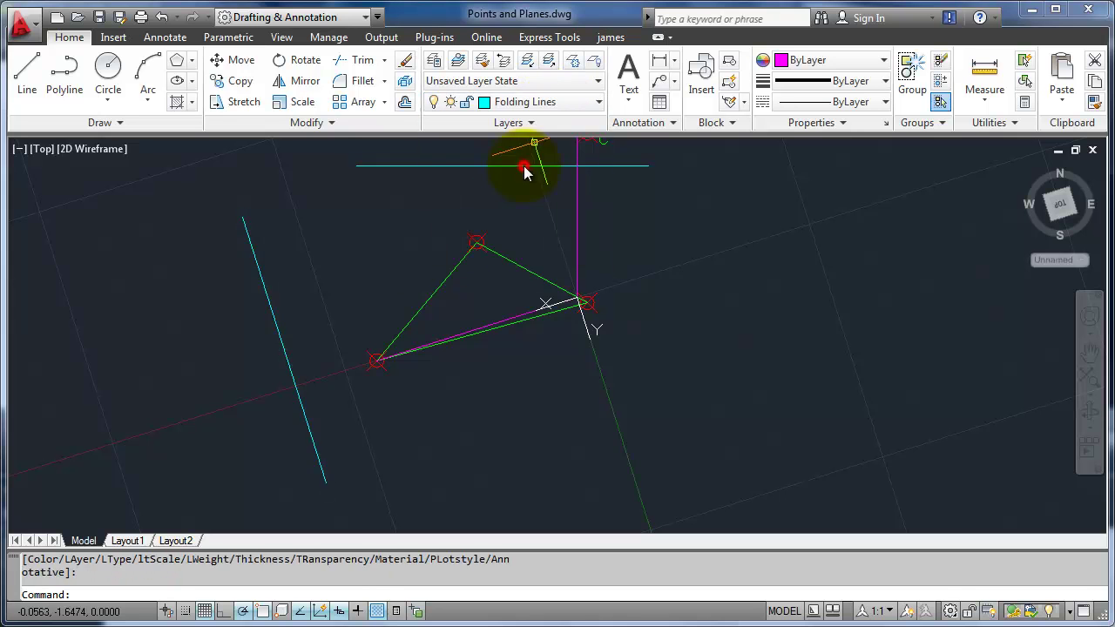
key(Escape)
mouse_move(338, 312)
middle_down()
mouse_move(587, 279)
mouse_move(540, 309)
mouse_move(721, 264)
middle_up()
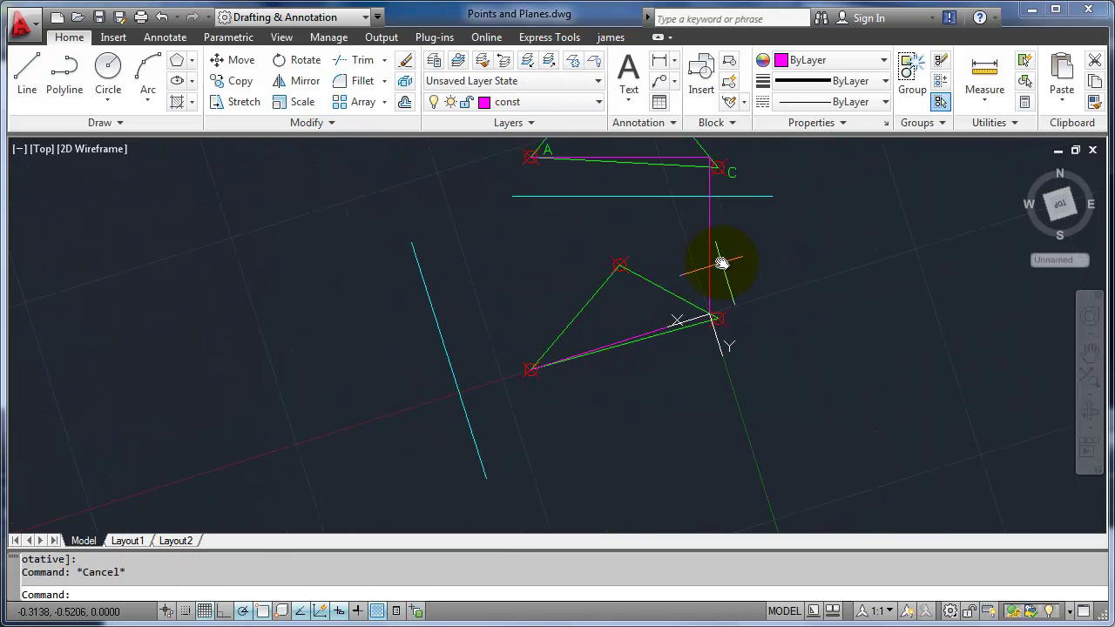
Step: Erase the old dashed projection line below point C
middle_drag(675, 323, 672, 256)
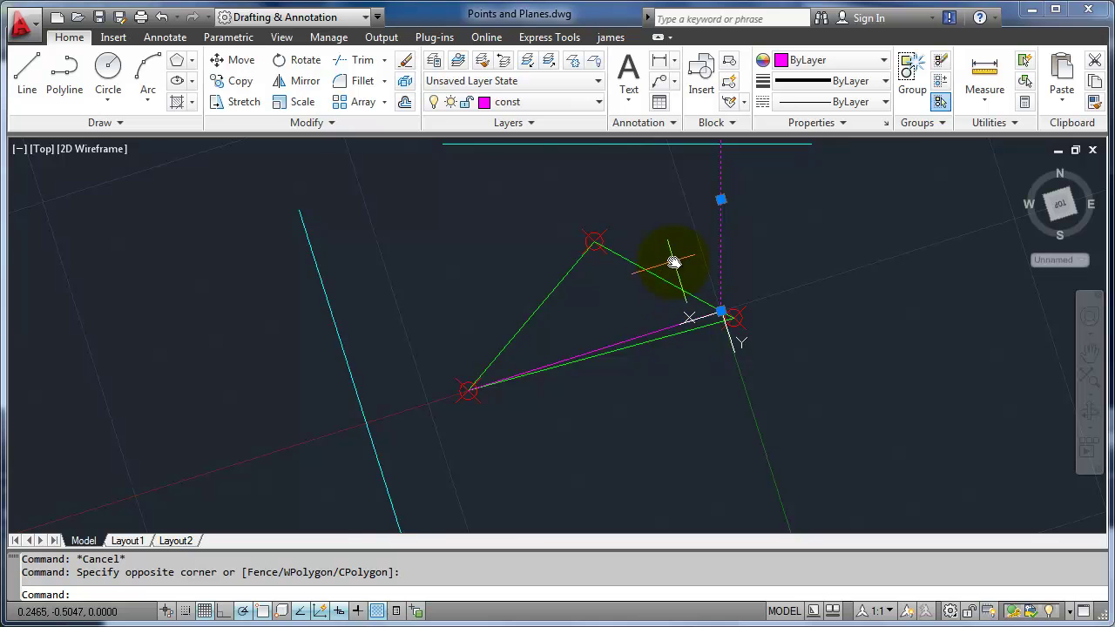
scroll(672, 256, up, 3)
scroll(678, 263, down, 2)
key(Delete)
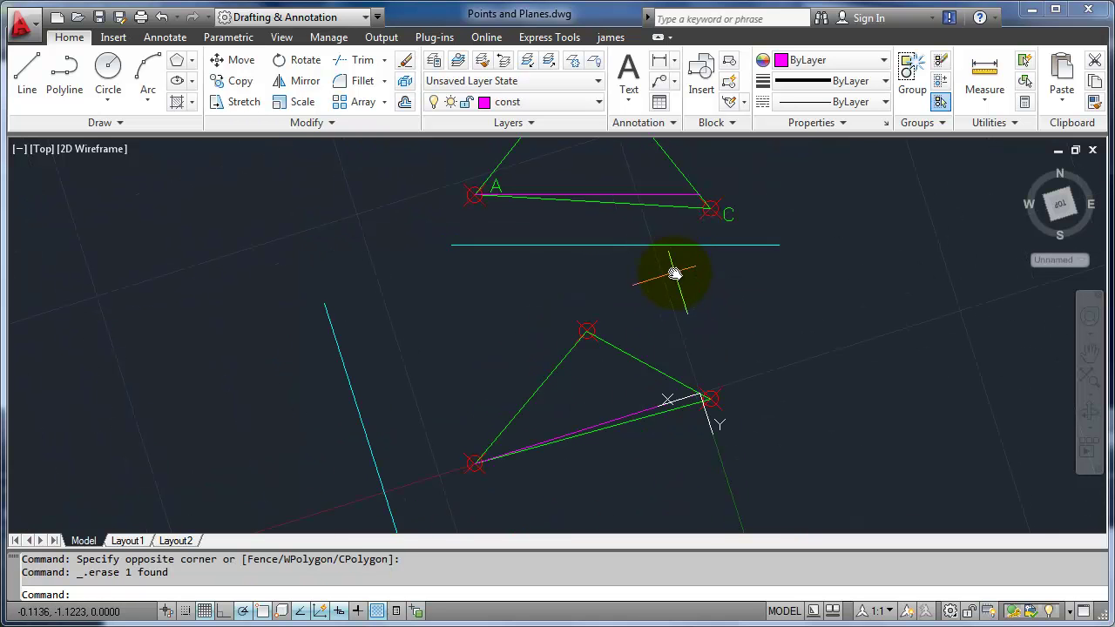
Step: Draw a magenta projector from point C to the lower triangle's right vertex
text(l)
key(Return)
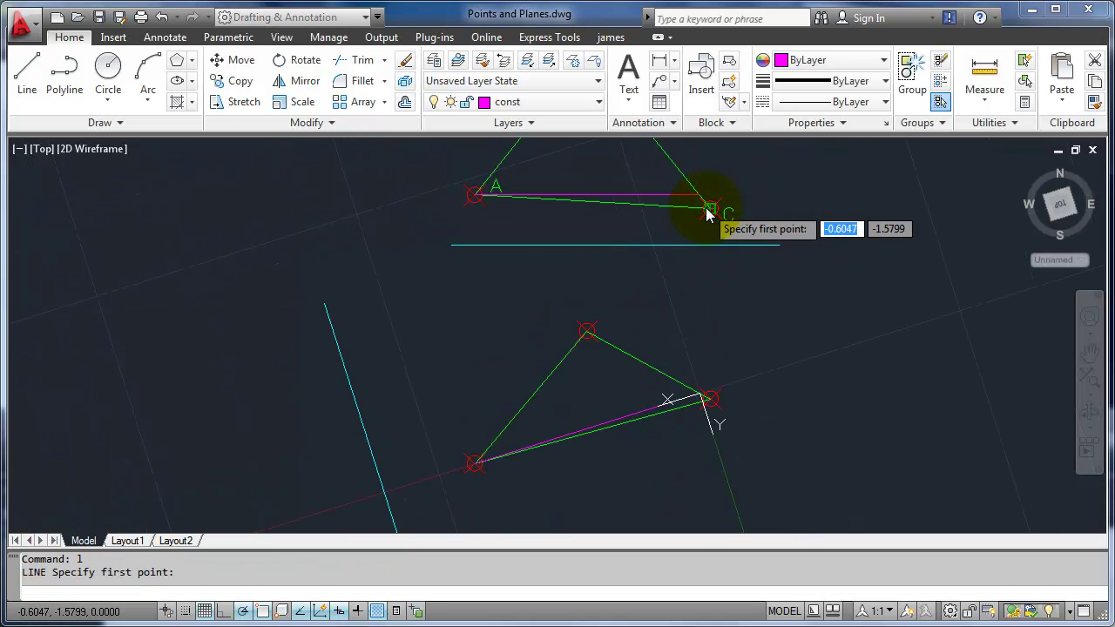
click(711, 211)
click(711, 399)
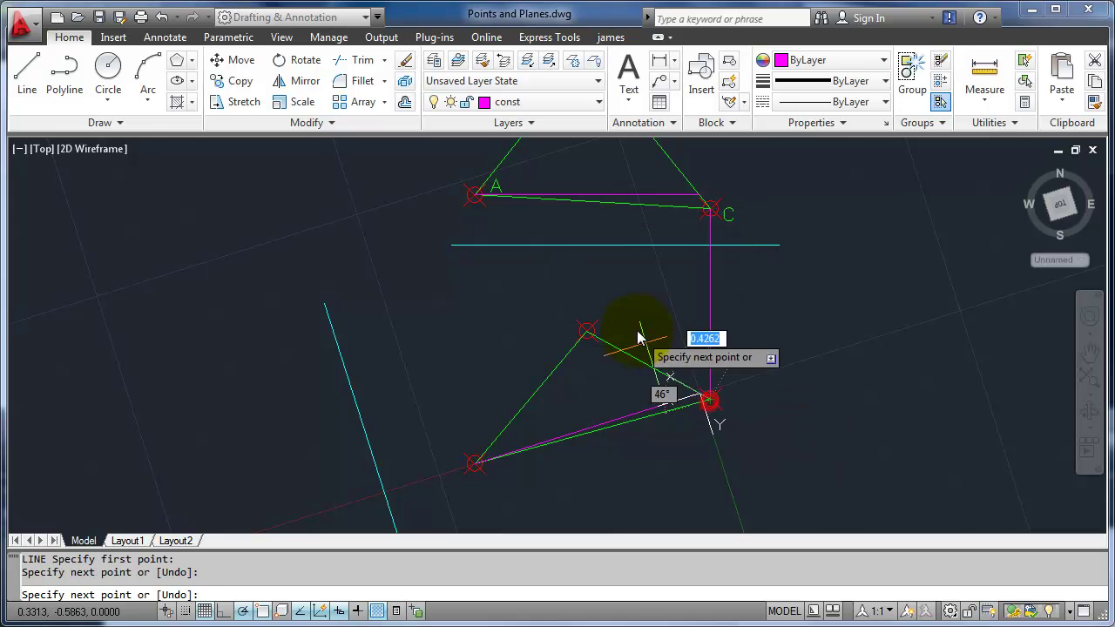
key(Return)
key(Return)
Step: Draw projectors from B to the top vertex and from A to the left vertex
click(585, 332)
middle_drag(592, 249, 593, 341)
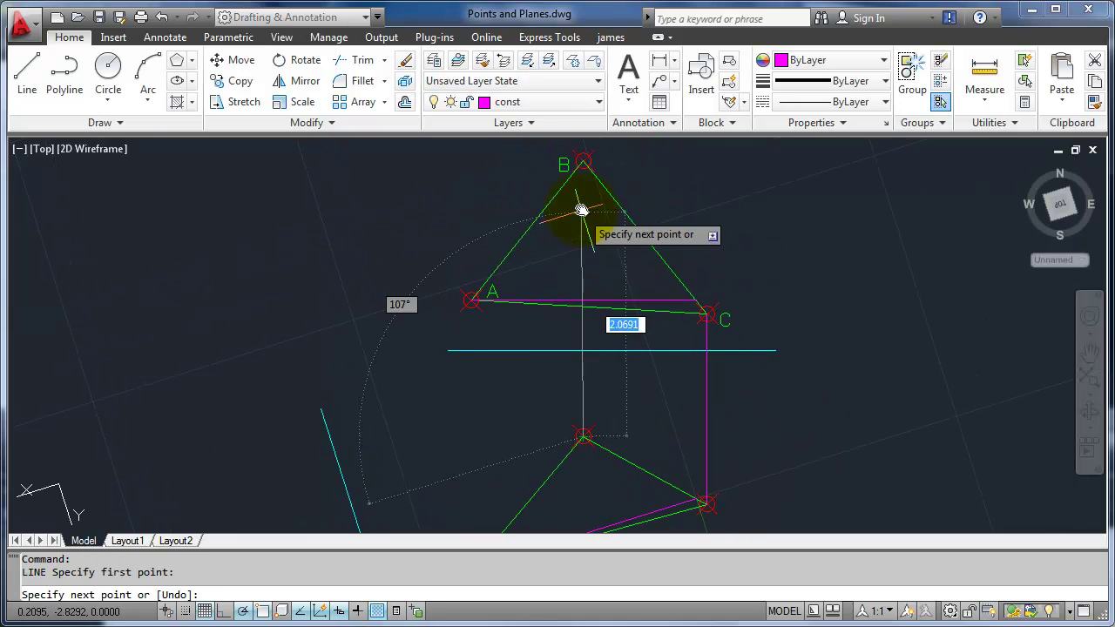
click(583, 162)
key(Return)
key(Return)
click(470, 300)
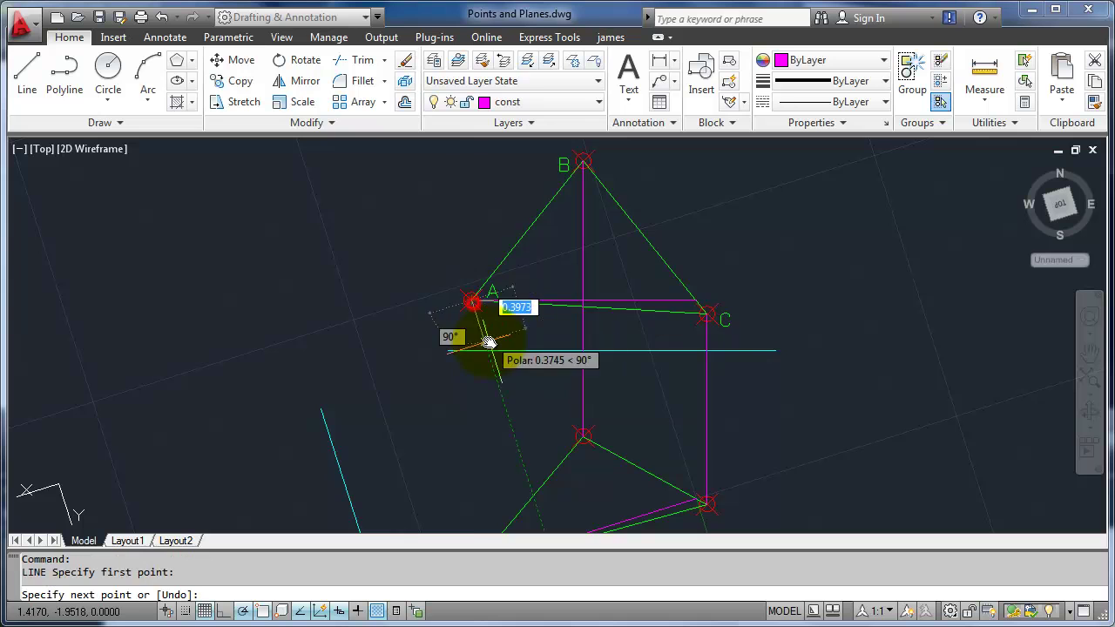
middle_drag(488, 331, 553, 182)
click(529, 412)
key(Return)
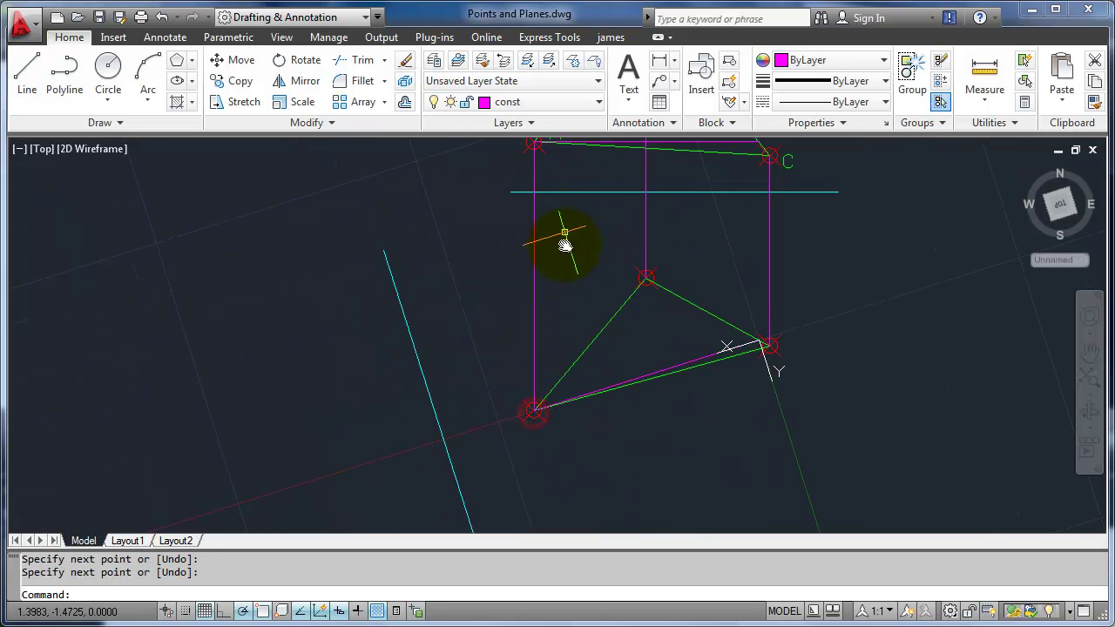
middle_drag(588, 226, 578, 207)
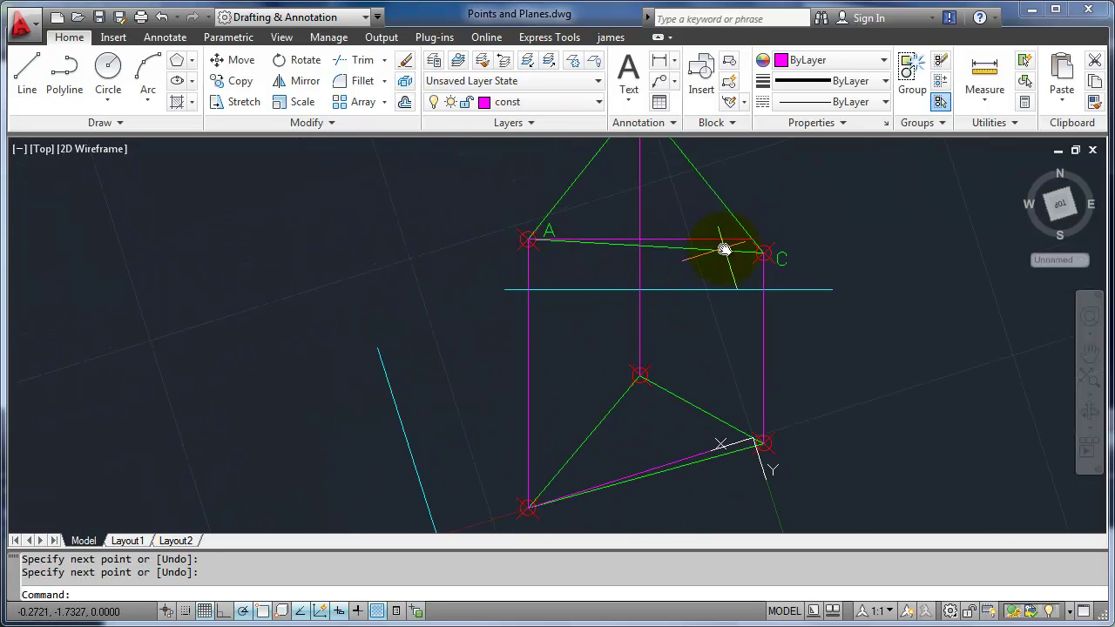
scroll(458, 309, down, 3)
scroll(493, 403, up, 2)
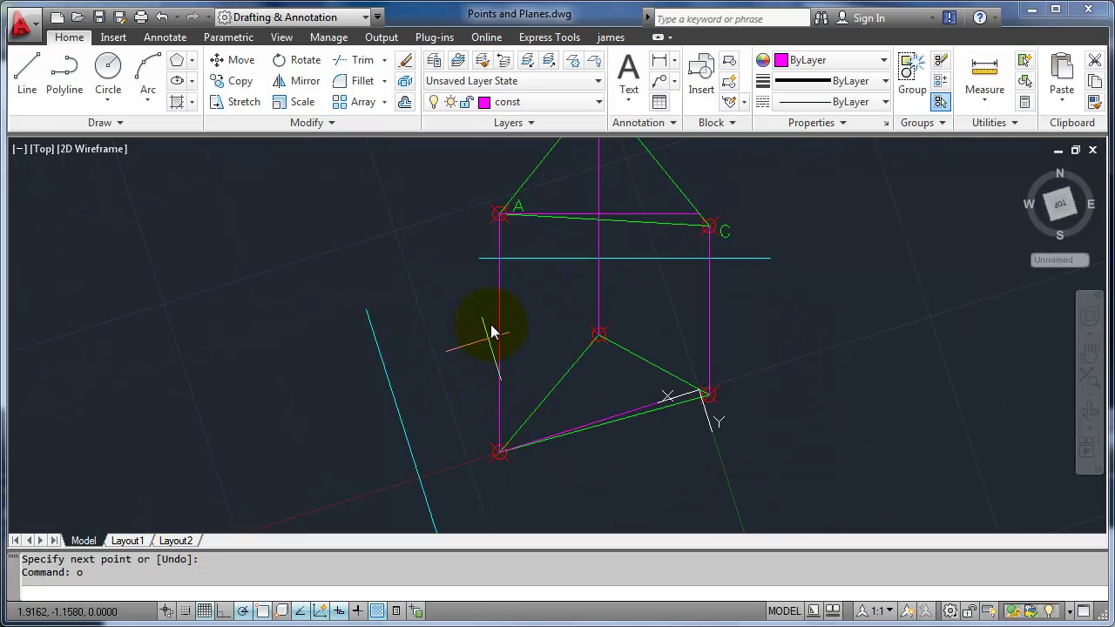
Step: Offset the cyan folding line leftward by the distance measured to point A
text(o)
key(Return)
click(499, 258)
click(500, 214)
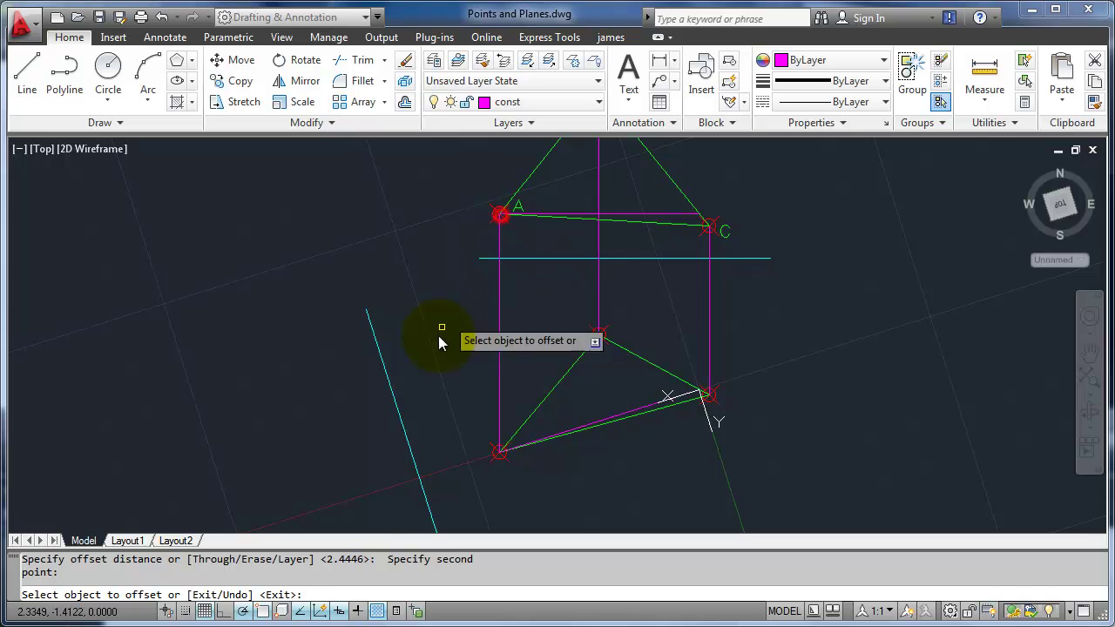
click(398, 411)
click(335, 417)
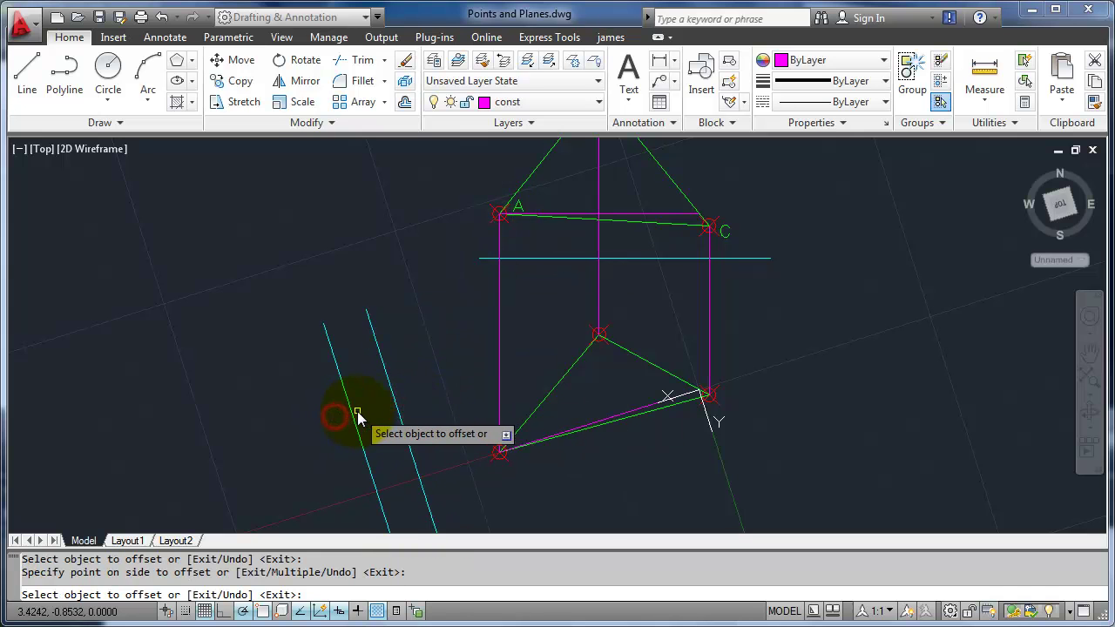
Step: Offset the folding line leftward again by the distance measured at point C
key(Return)
key(Return)
click(709, 228)
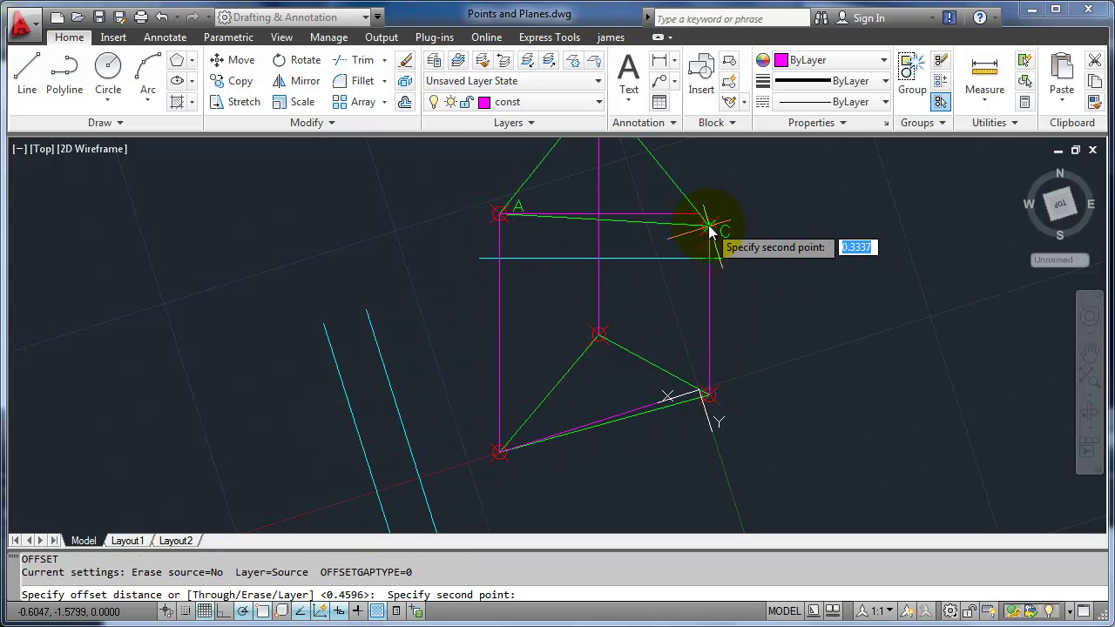
click(713, 231)
click(391, 386)
click(332, 411)
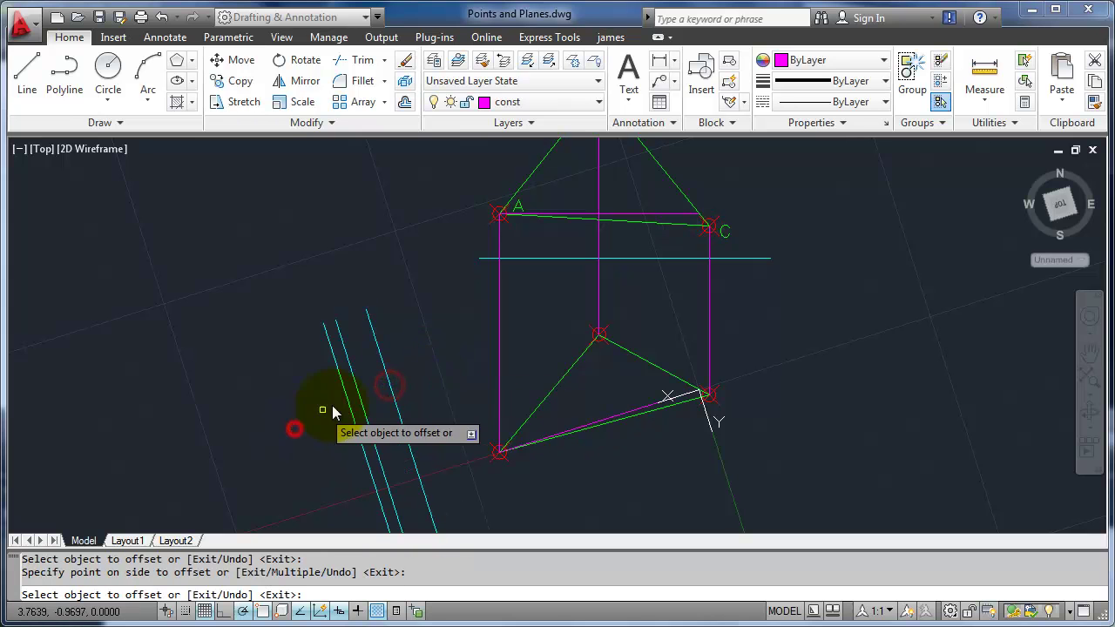
key(Return)
Step: Add a third leftward offset using the distance from the fold line to point B
middle_drag(597, 241, 535, 323)
key(Return)
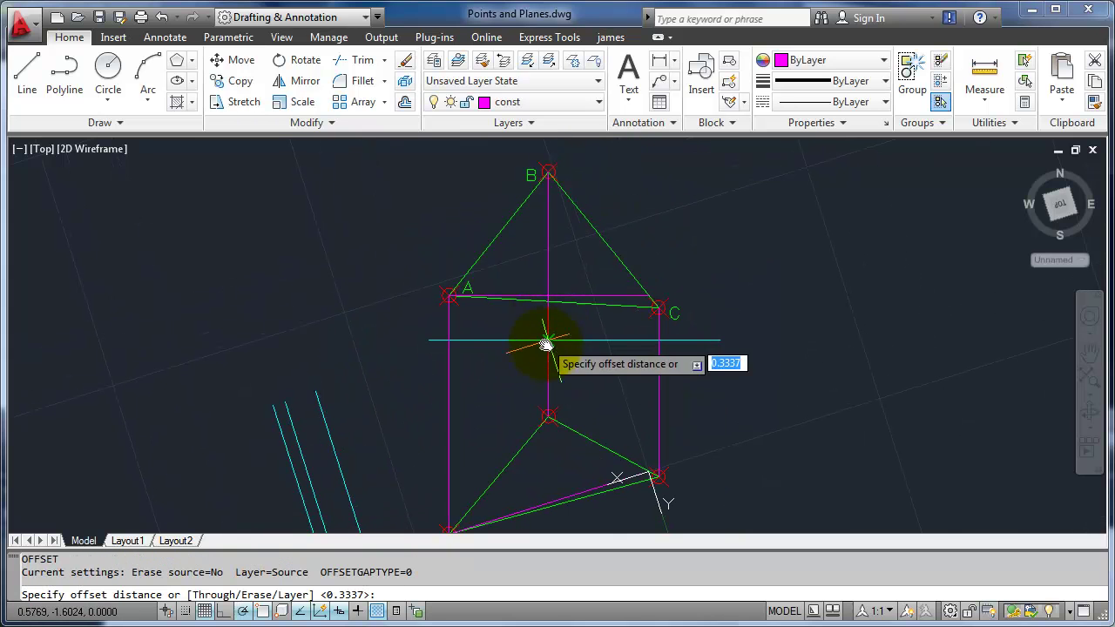
click(546, 342)
click(546, 174)
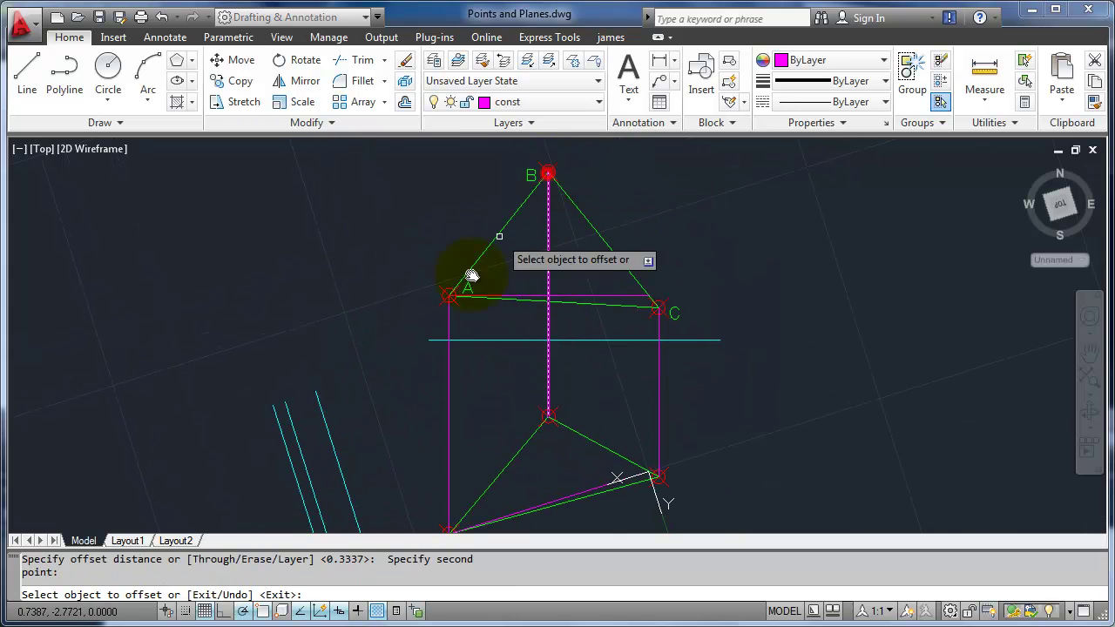
click(323, 436)
click(250, 448)
middle_drag(284, 438, 329, 329)
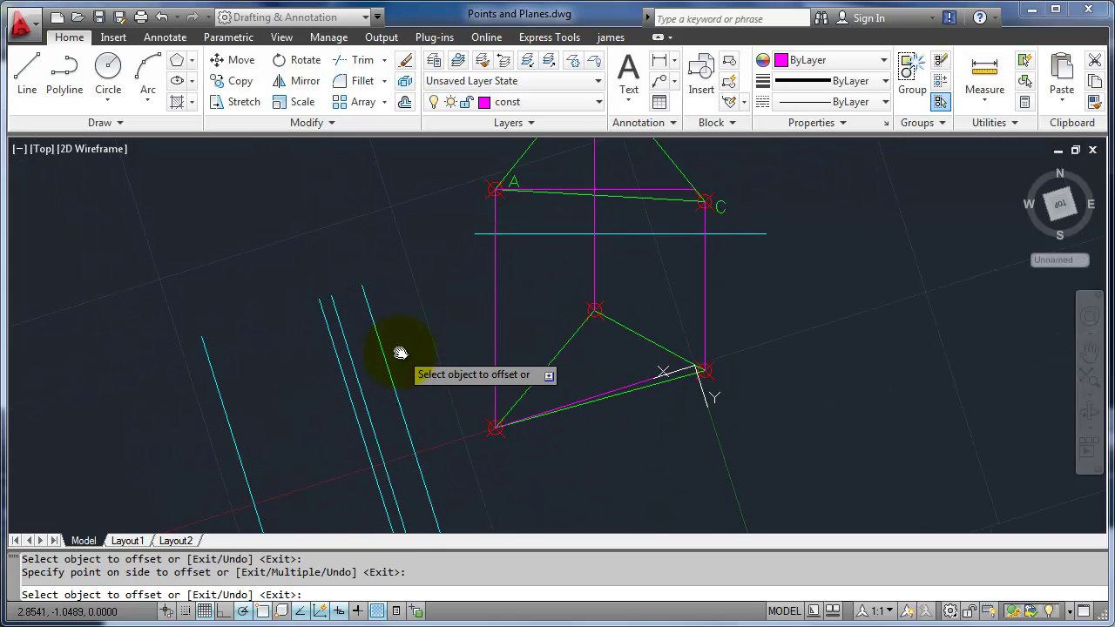
key(Return)
scroll(402, 386, down, 2)
Step: Draw projectors from the lower triangle's top and left vertices toward the outermost cyan line
text(l)
key(Return)
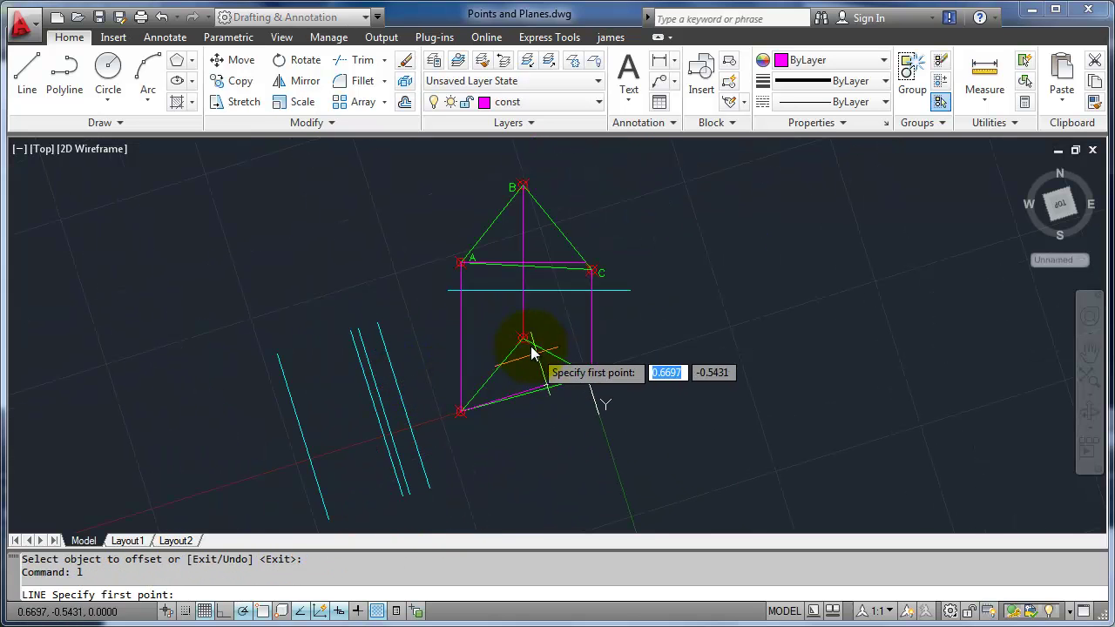
click(523, 338)
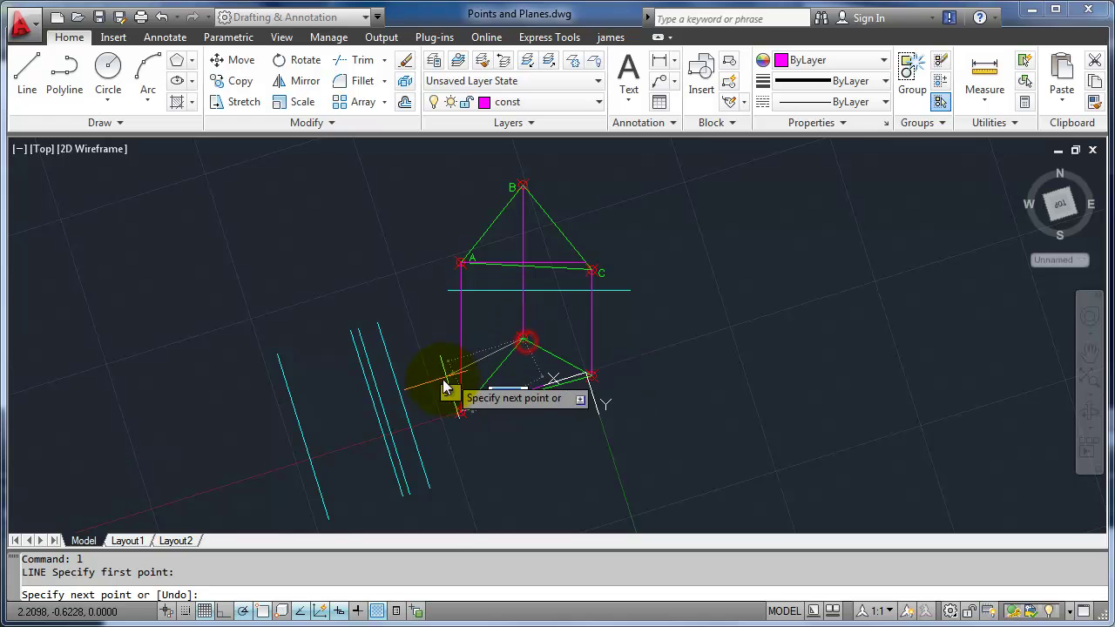
click(295, 409)
key(Return)
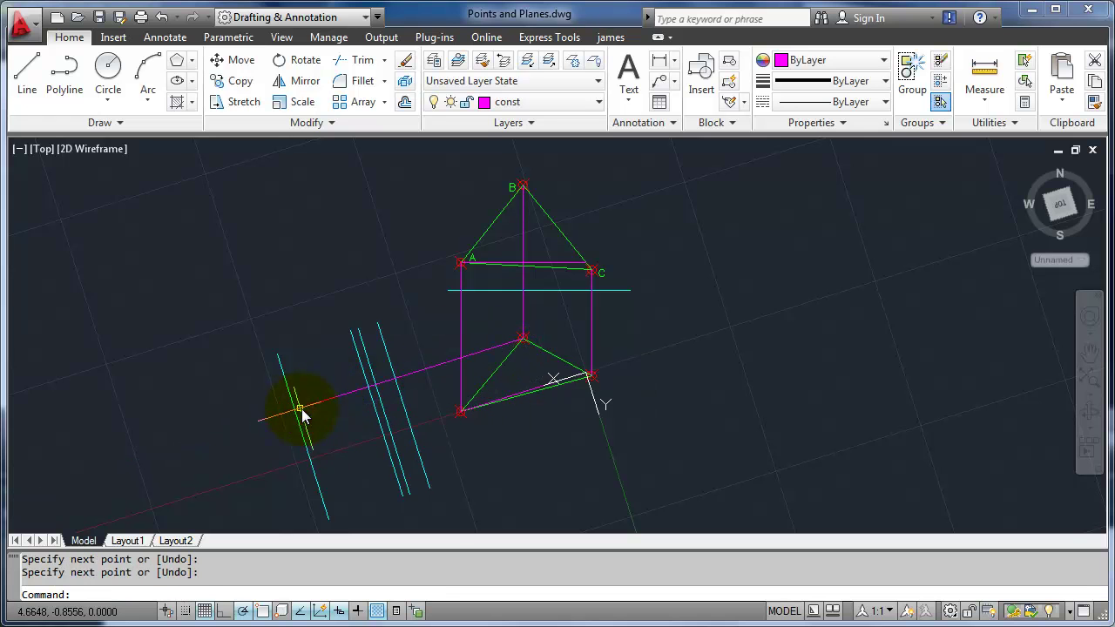
key(Return)
click(460, 418)
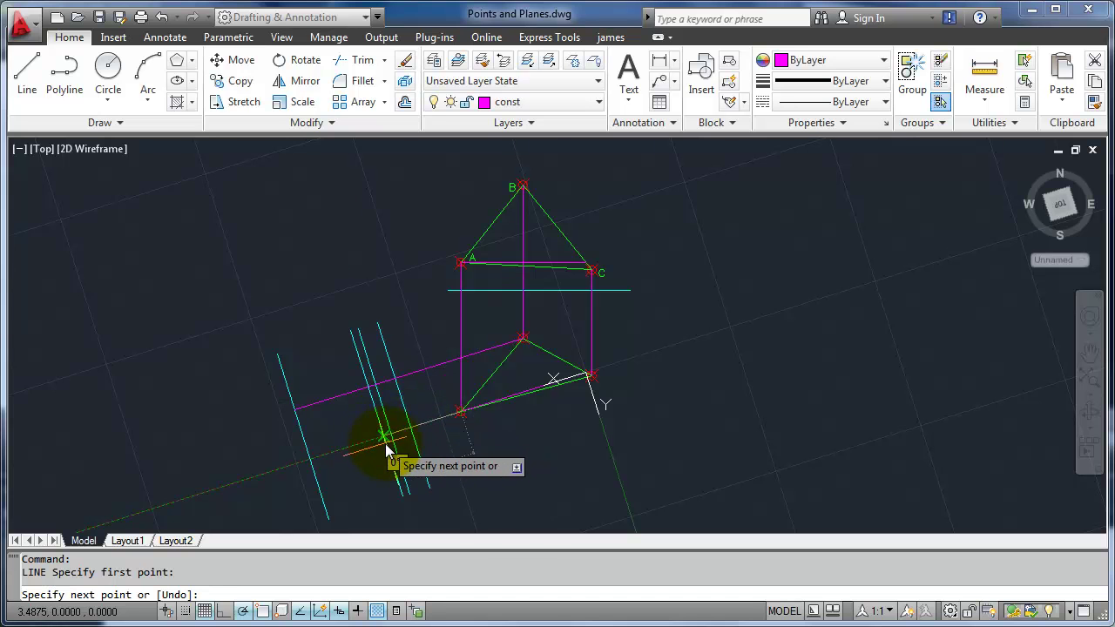
scroll(381, 444, up, 5)
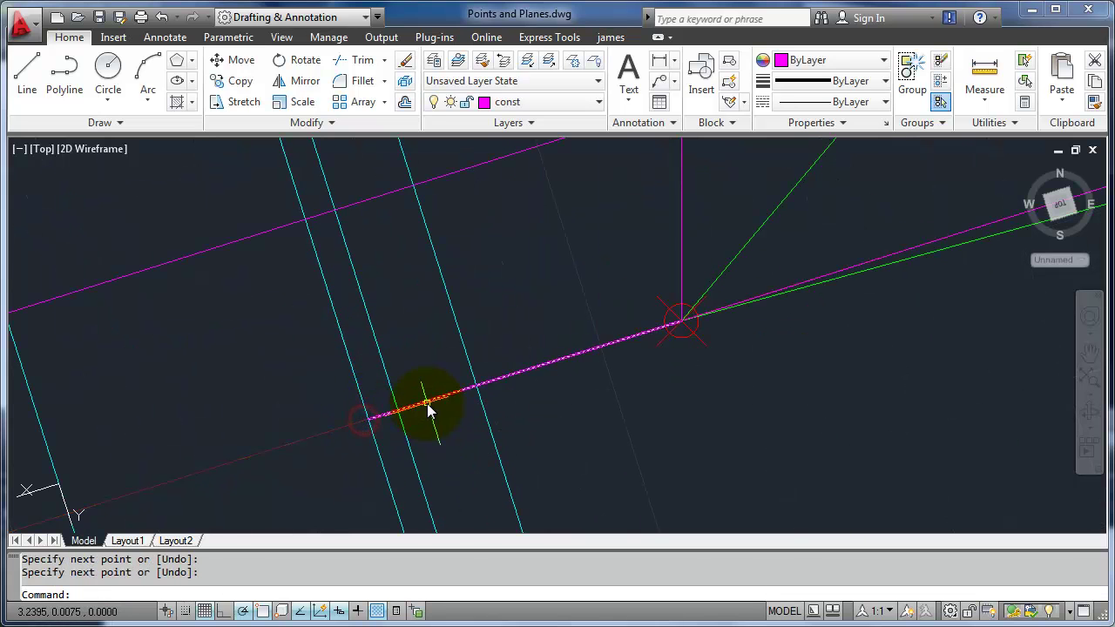
scroll(427, 406, down, 2)
click(927, 266)
Step: Draw two more projection lines from the edge-view endpoints across the folding lines
key(Return)
key(Return)
click(923, 265)
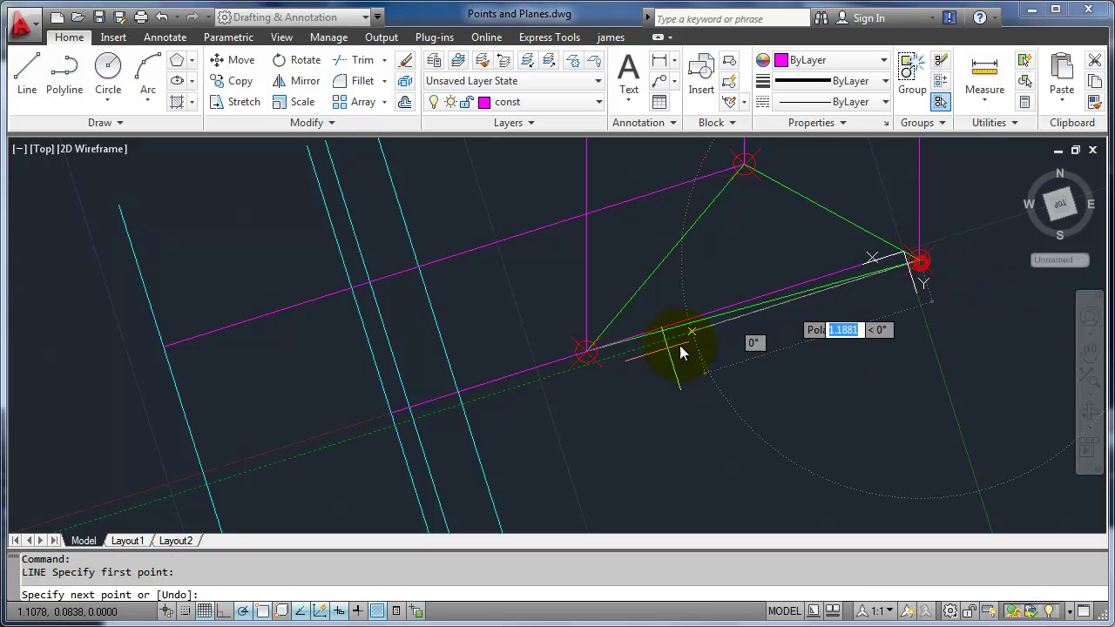
click(416, 418)
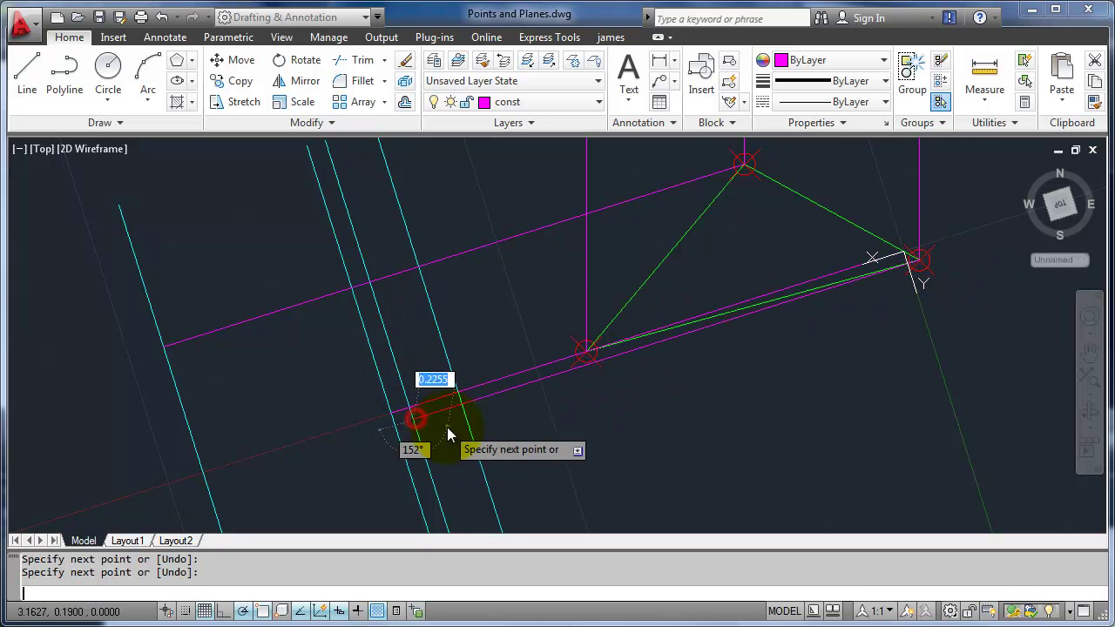
key(Return)
key(l)
key(Return)
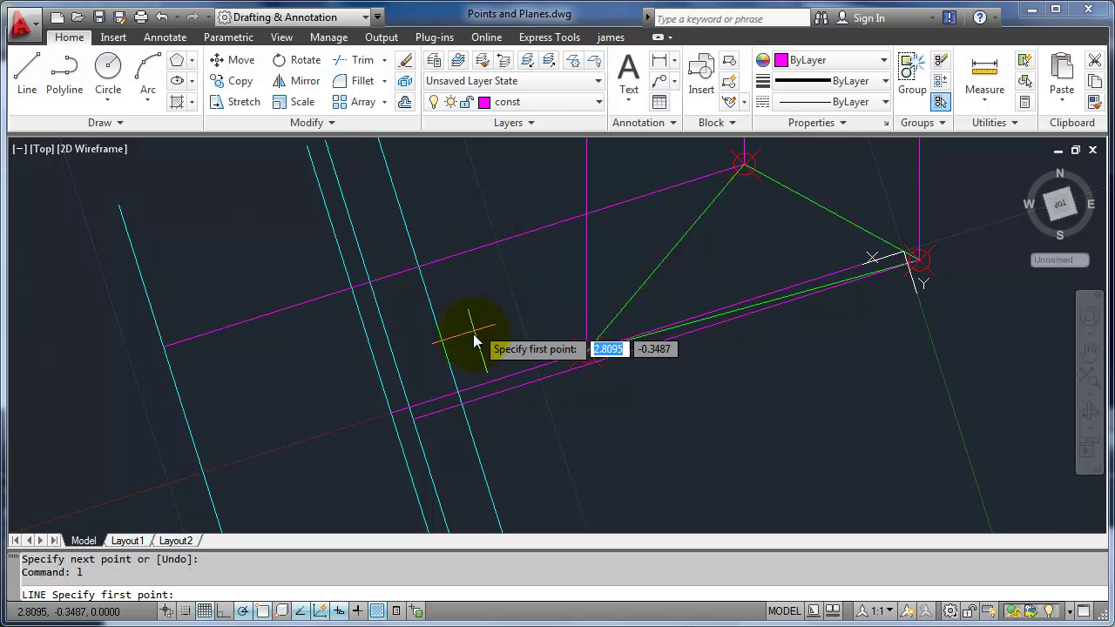
click(412, 422)
click(174, 350)
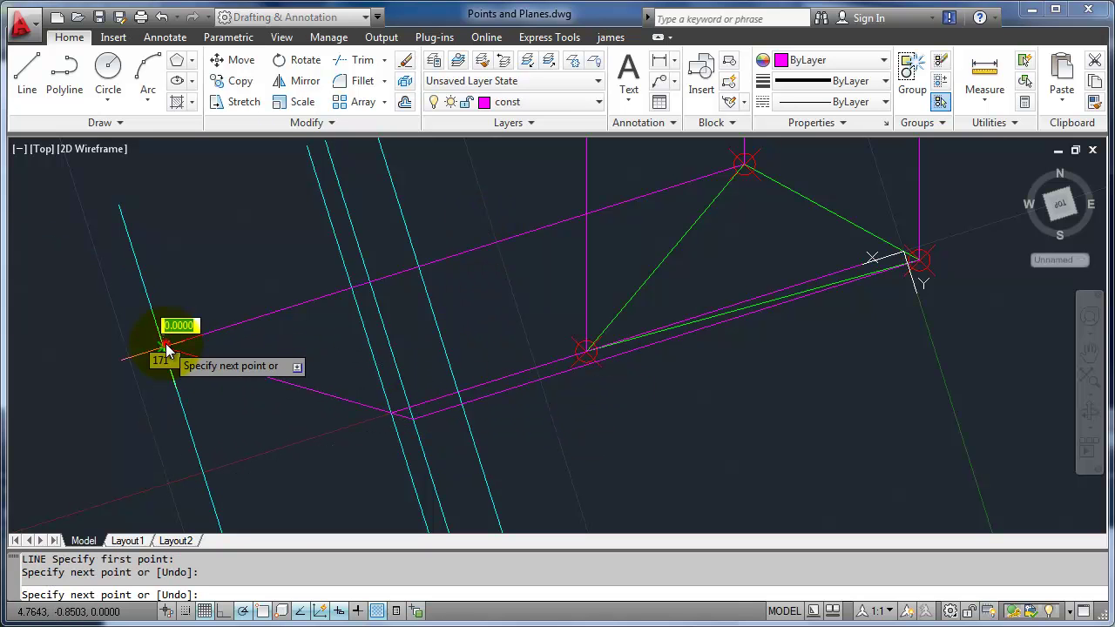
key(Return)
Step: Zoom in to check where the new projection lines meet the cyan lines
scroll(414, 418, up, 3)
scroll(409, 436, up, 3)
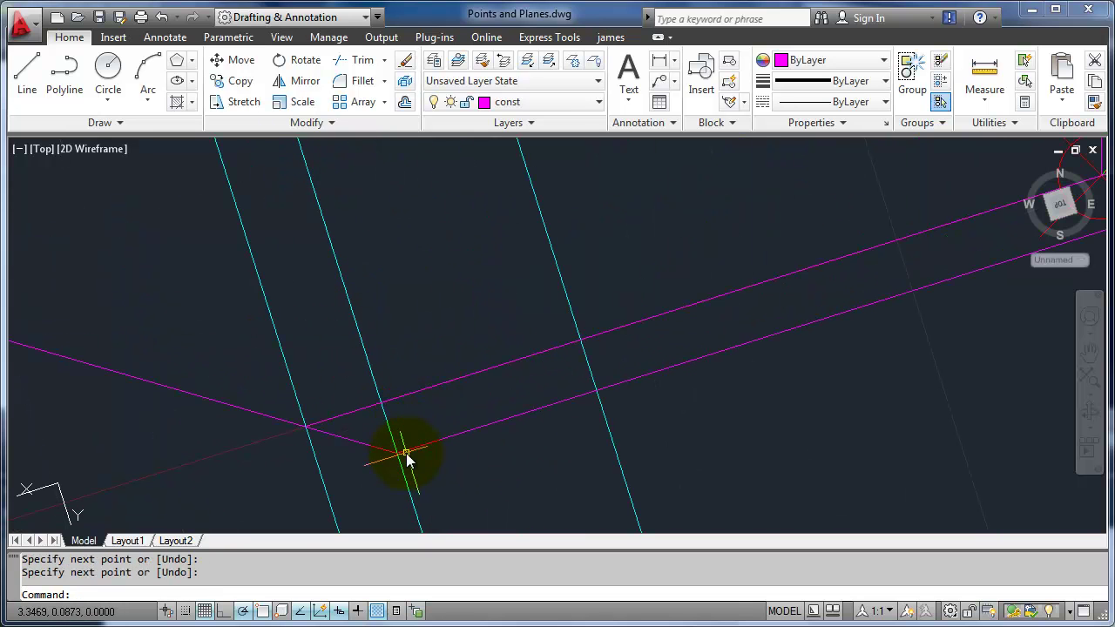
scroll(376, 459, down, 3)
click(376, 455)
scroll(370, 459, down, 2)
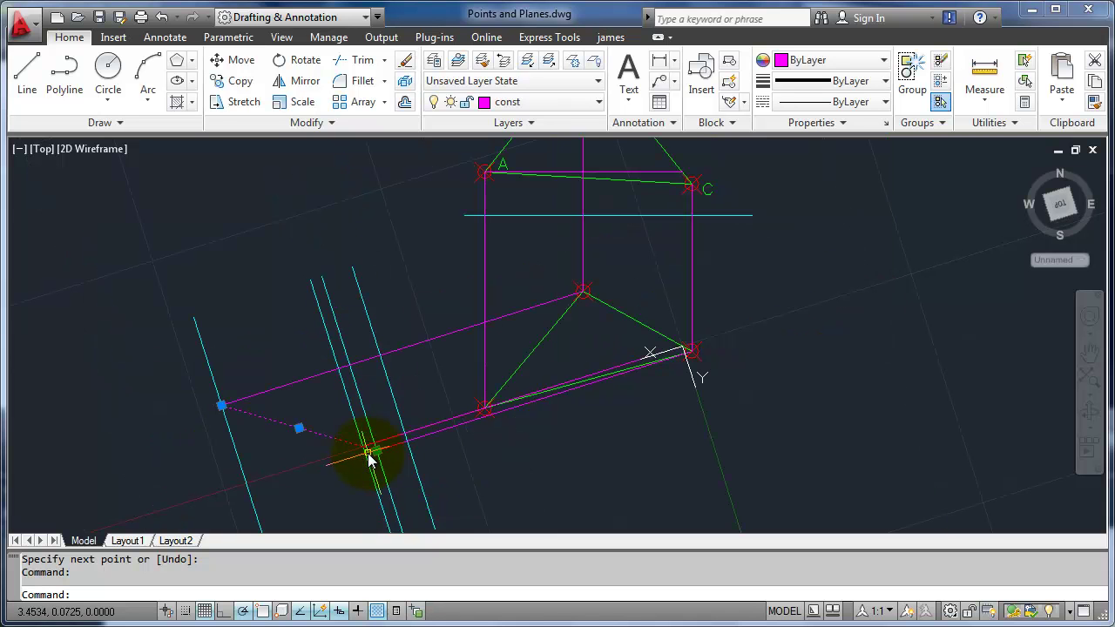
scroll(394, 446, up, 2)
scroll(377, 433, up, 3)
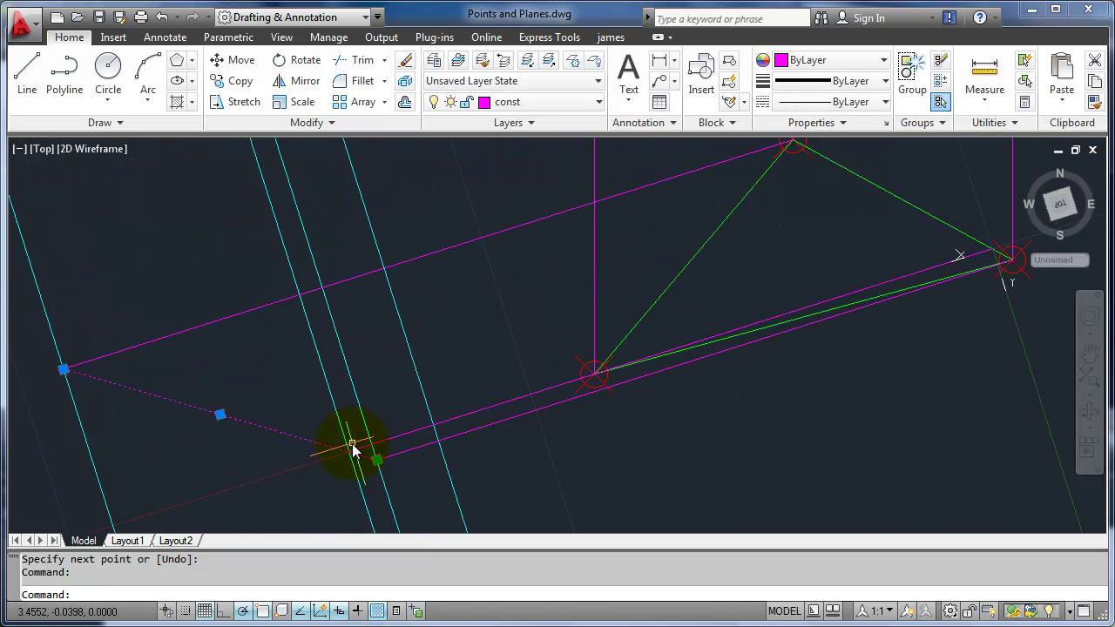
scroll(357, 462, up, 2)
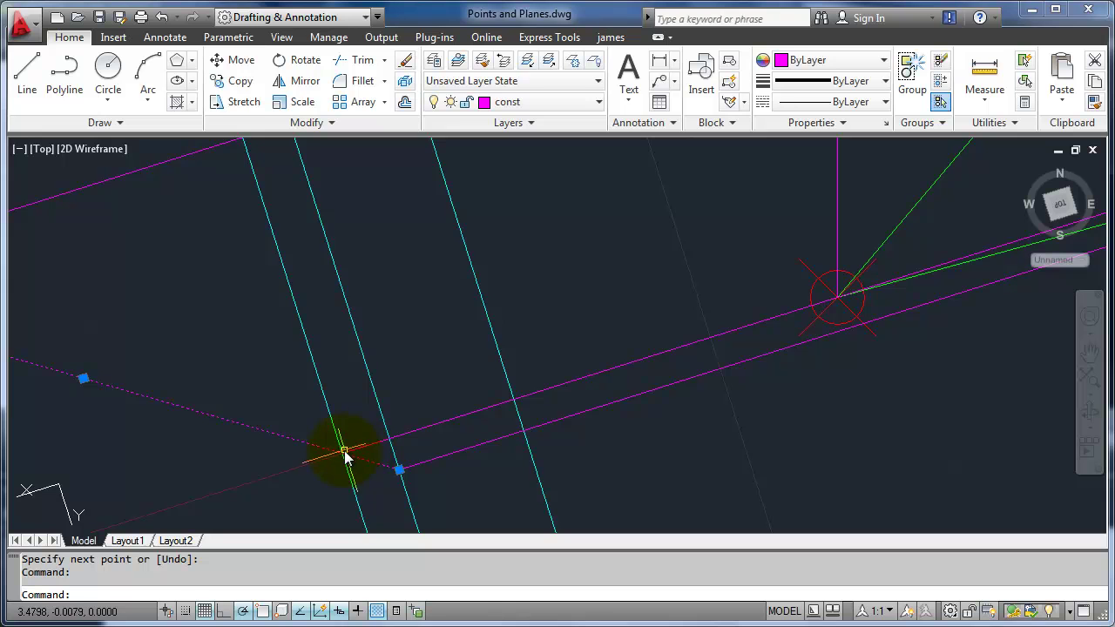
scroll(348, 468, up, 5)
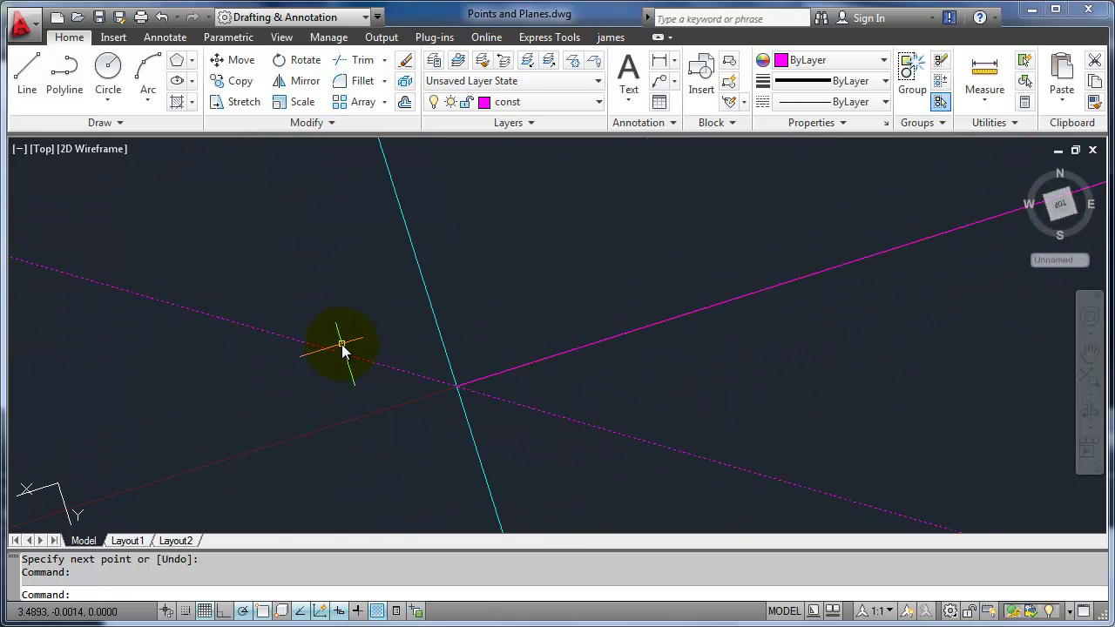
shift+middle_drag(473, 436, 458, 392)
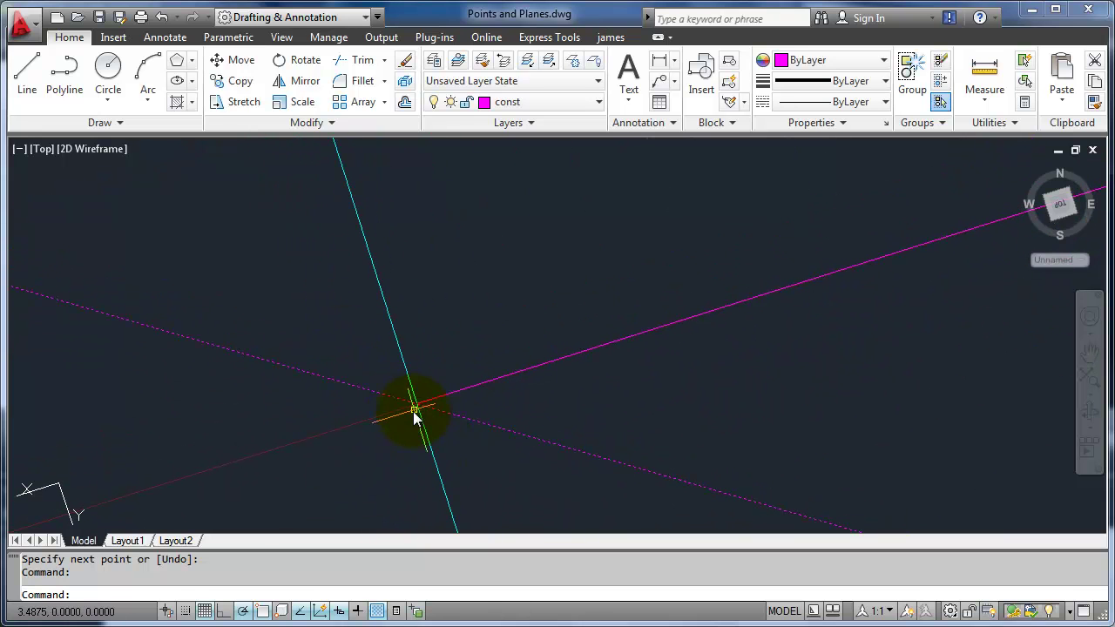
scroll(414, 416, down, 8)
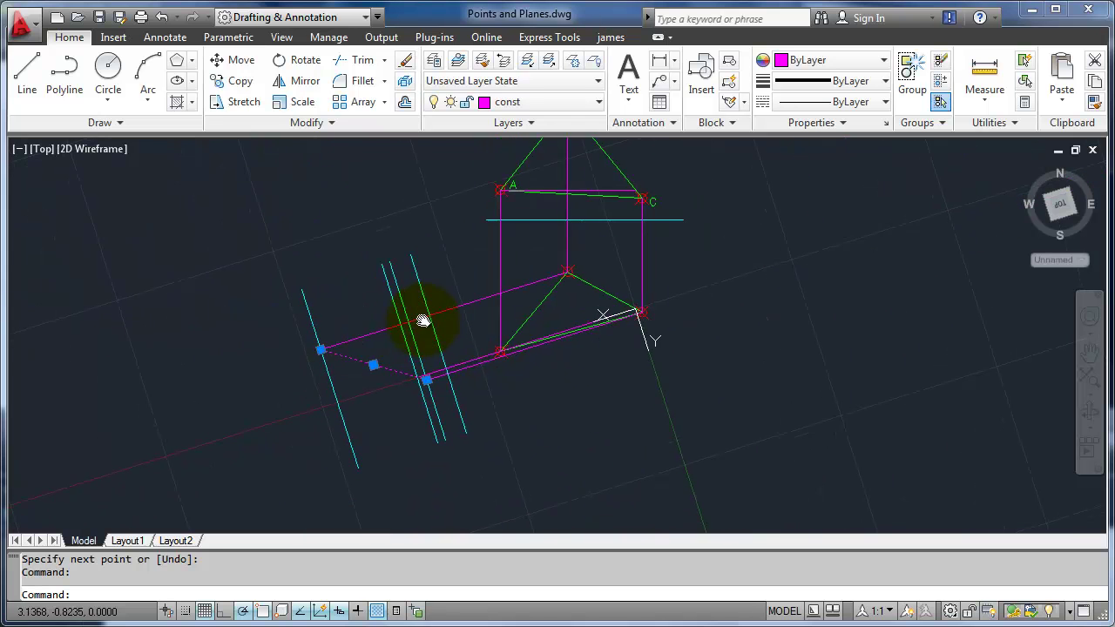
Step: Delete the two spare dashed folding lines
key(Escape)
click(412, 335)
scroll(405, 296, up, 3)
click(340, 267)
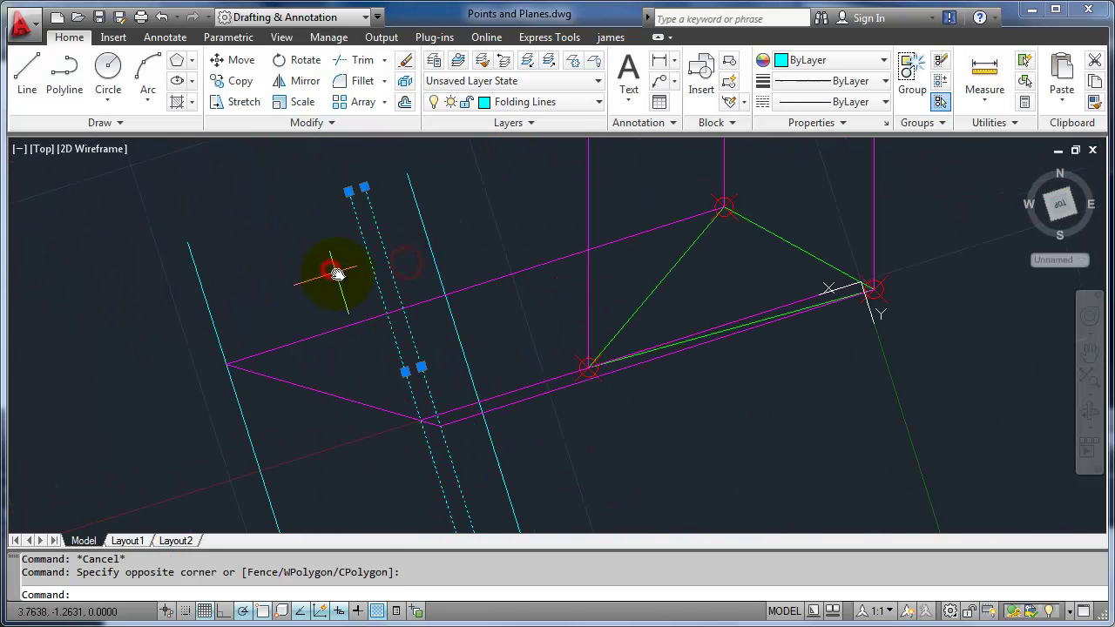
key(Delete)
scroll(522, 344, down, 2)
Step: Copy label B onto its projected point in the new auxiliary view
middle_drag(606, 230, 593, 268)
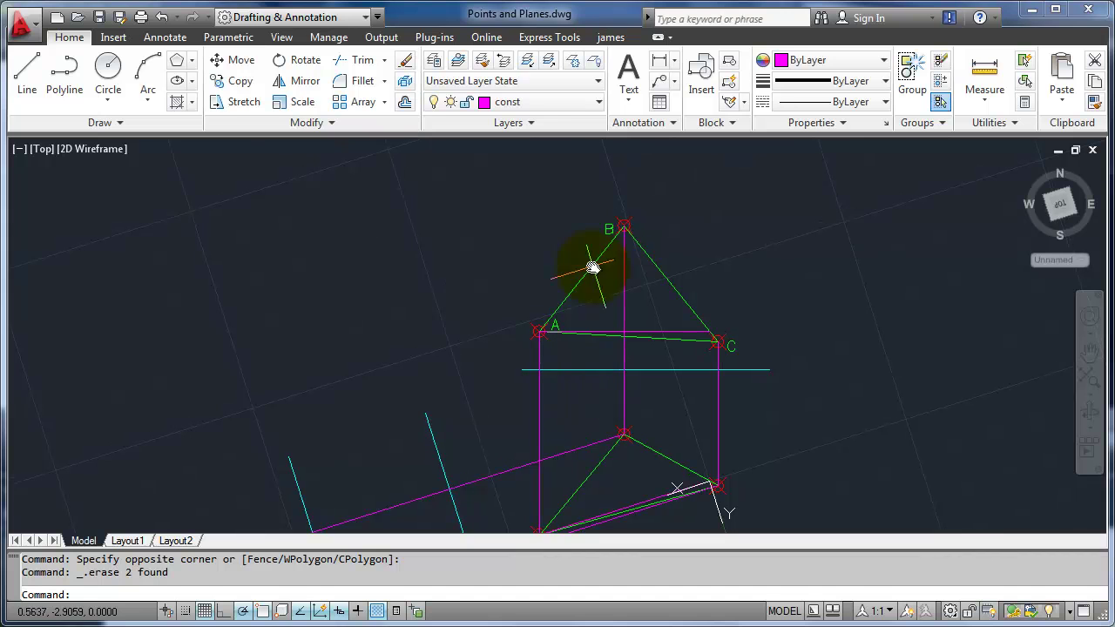
click(585, 201)
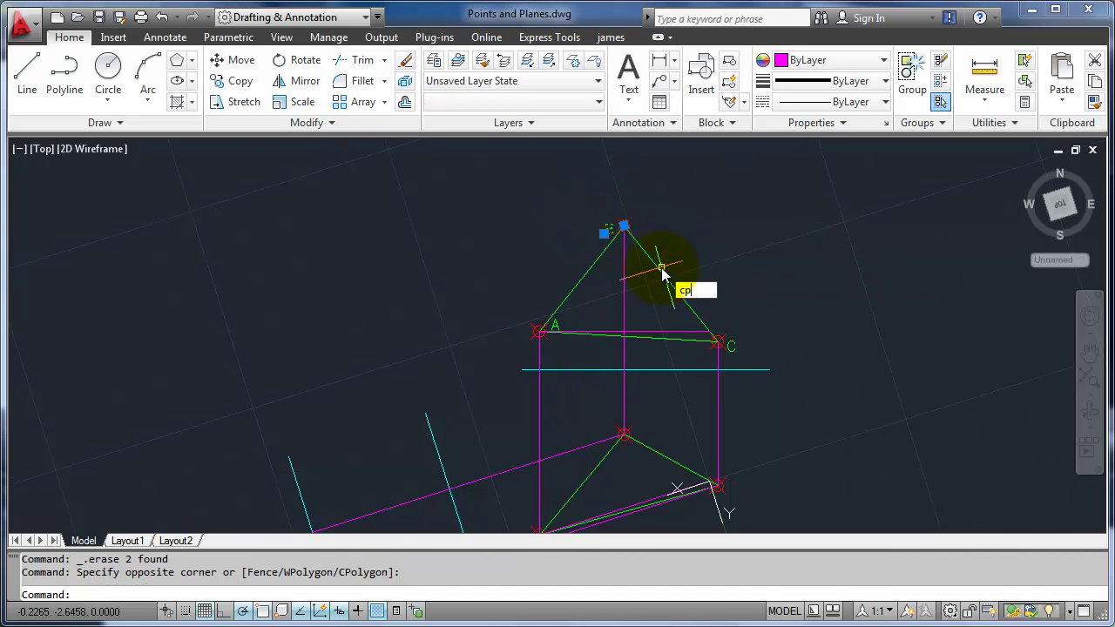
key(Return)
click(624, 228)
middle_drag(566, 437, 597, 285)
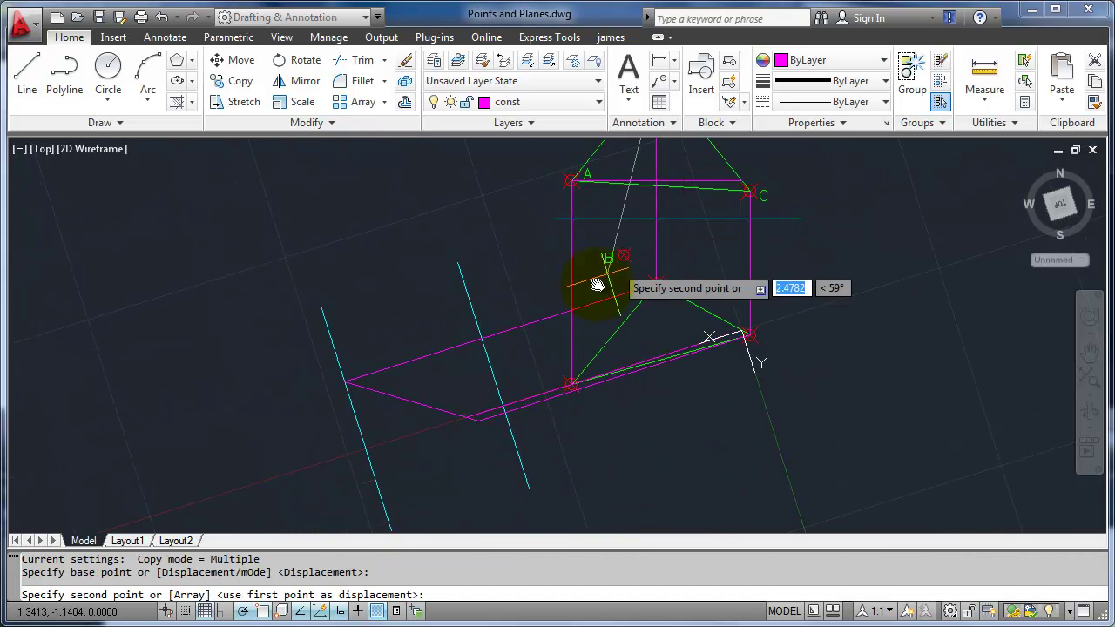
click(345, 382)
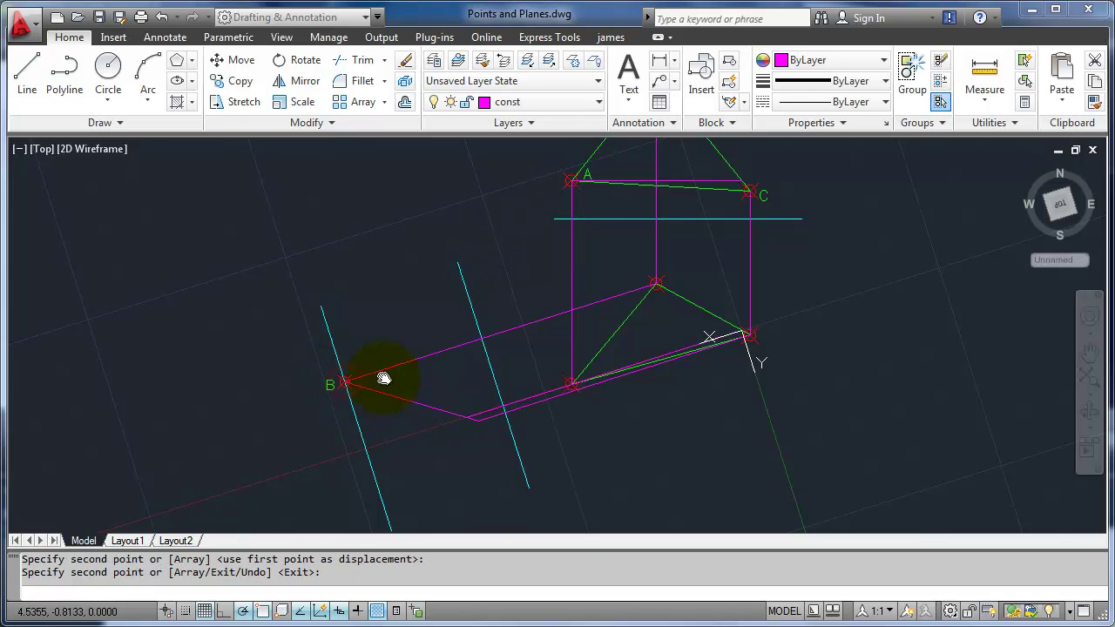
key(Return)
key(Return)
Step: Copy labels A and C onto their shared projected point opposite B
click(543, 159)
click(583, 190)
key(Return)
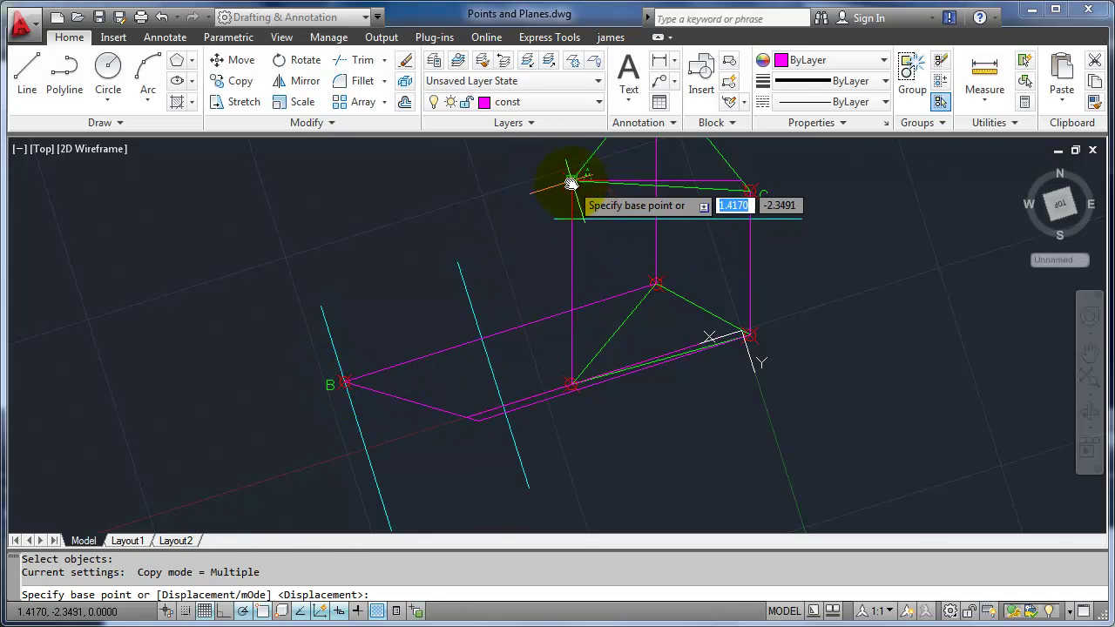
click(570, 183)
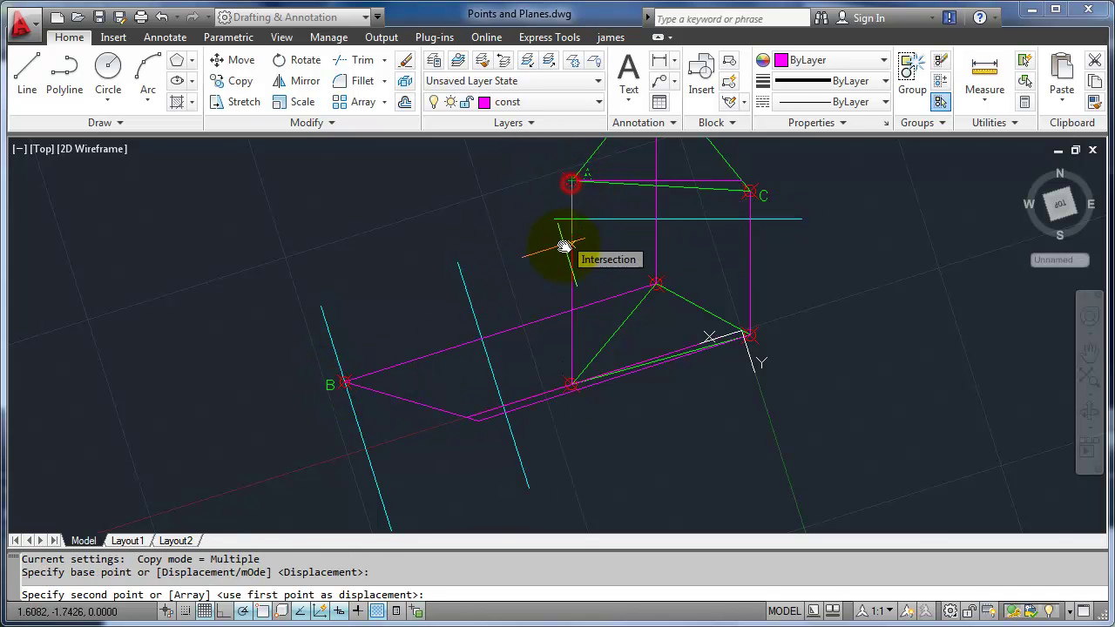
click(468, 412)
key(Return)
key(Return)
click(734, 156)
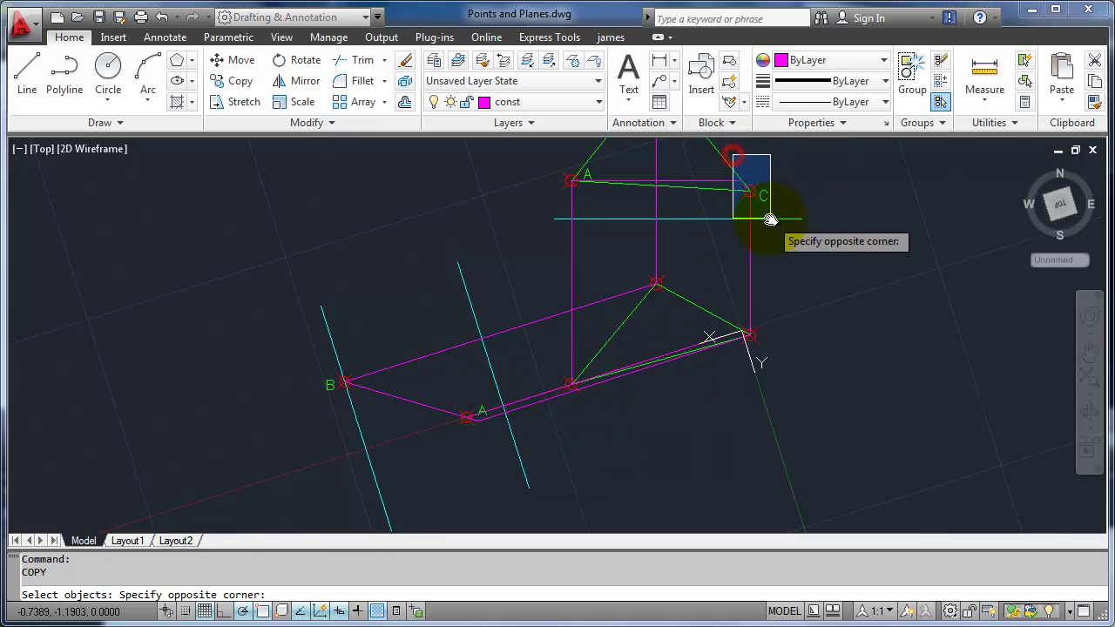
click(771, 219)
key(Return)
click(750, 190)
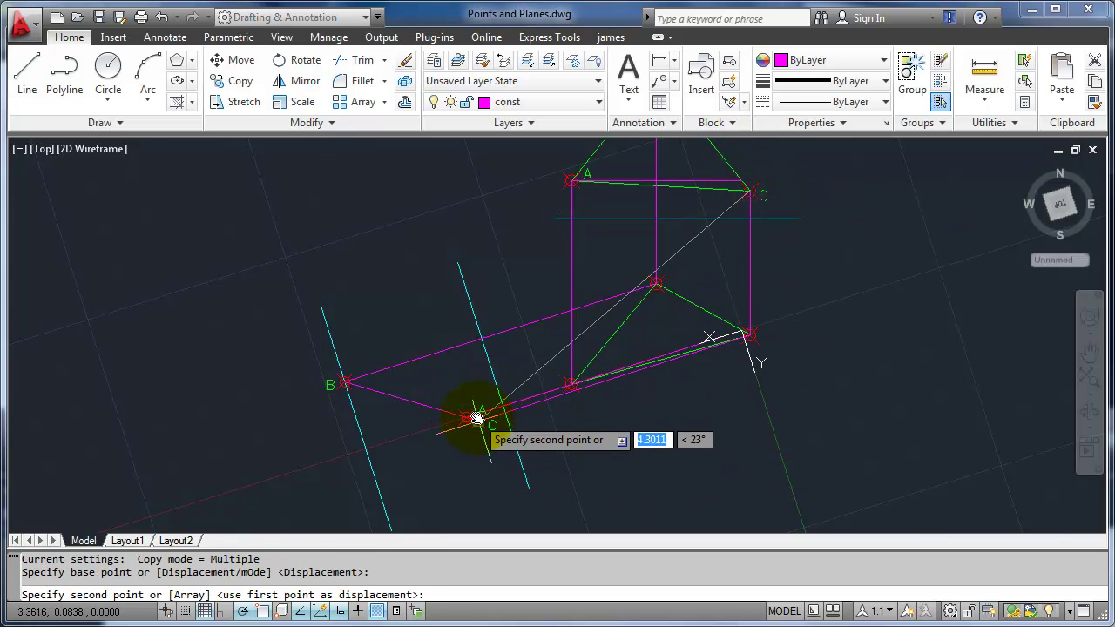
click(476, 419)
key(Return)
Step: Select the magenta construction line and the folding line through B
scroll(529, 453, down, 2)
scroll(488, 410, up, 3)
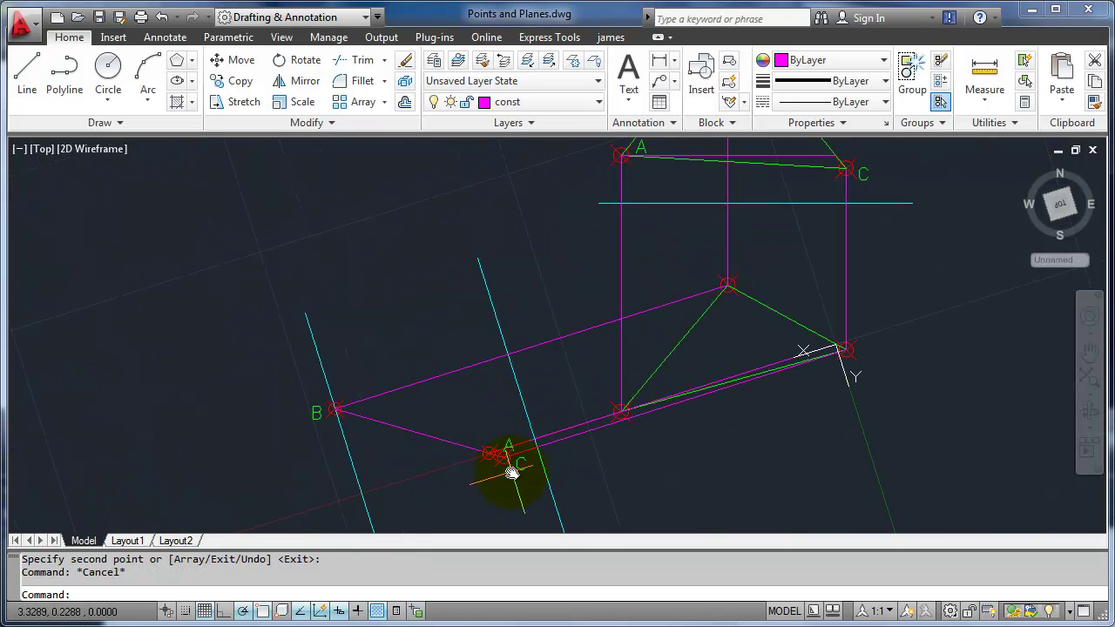
scroll(514, 444, down, 1)
middle_drag(523, 456, 598, 348)
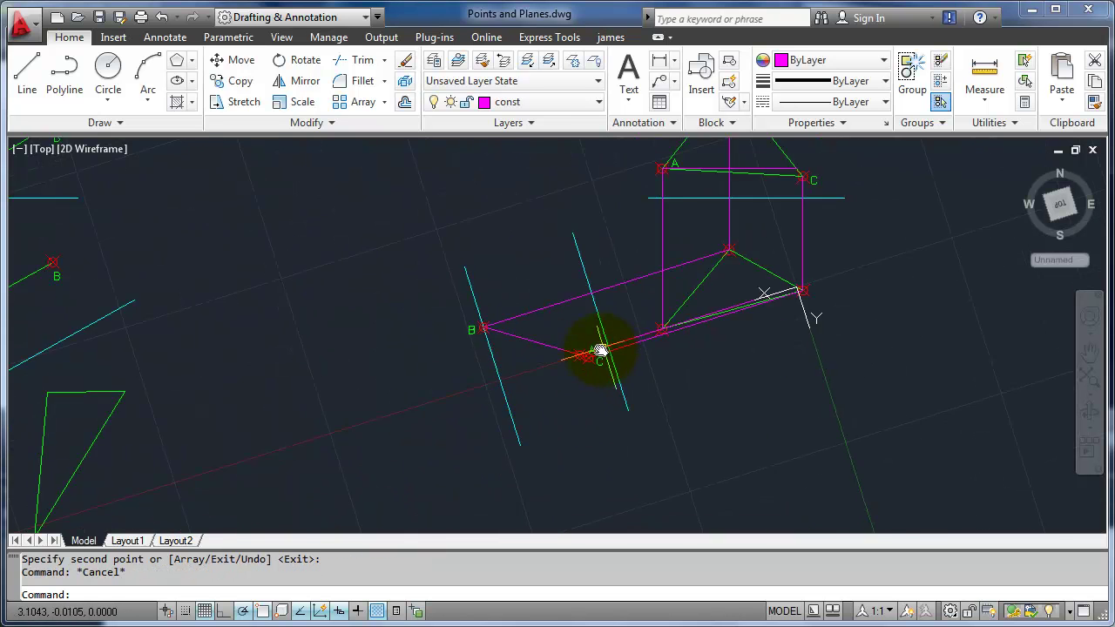
scroll(583, 351, up, 2)
click(545, 261)
click(520, 253)
click(427, 398)
click(384, 434)
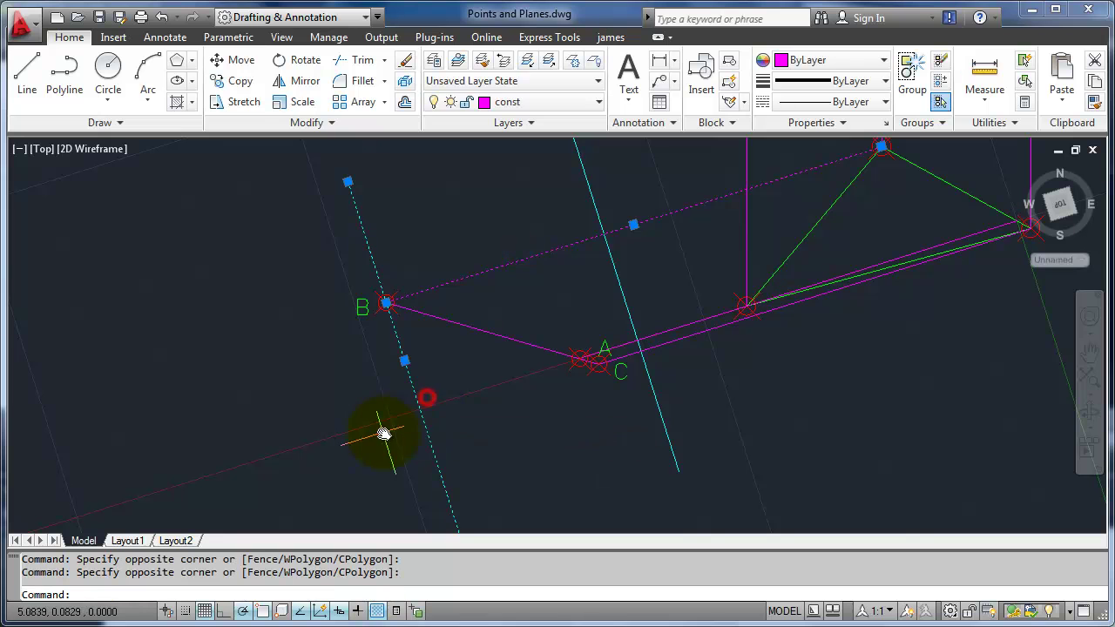
click(726, 368)
click(706, 370)
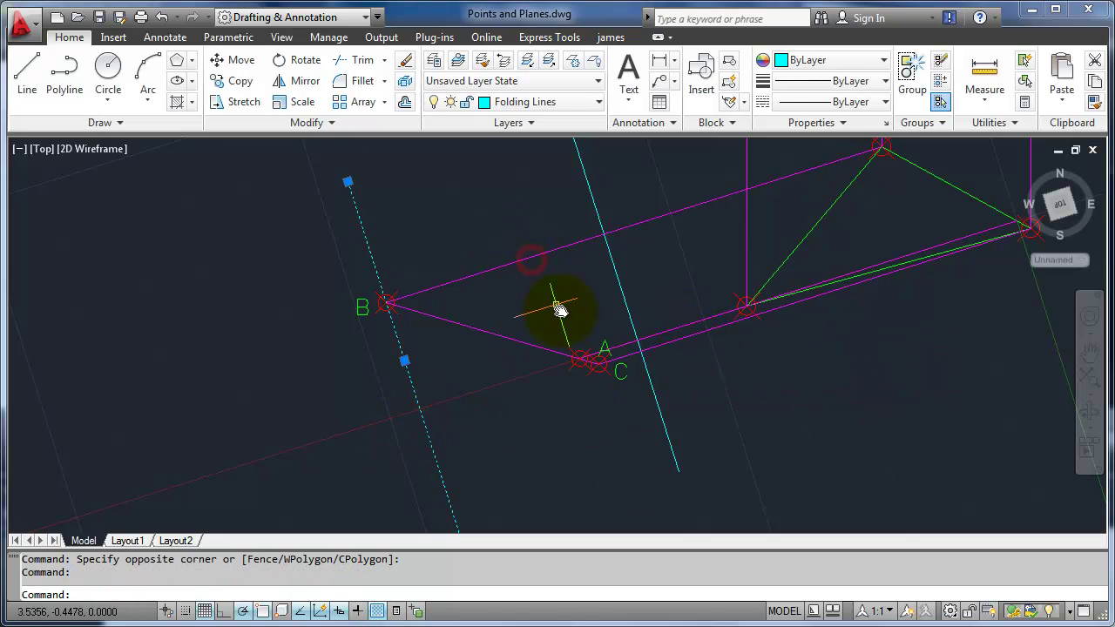
mouse_move(711, 218)
middle_down()
mouse_move(640, 378)
mouse_move(477, 457)
middle_up()
Step: Delete the selected cyan line through B and pan around to review both views
scroll(640, 379, down, 2)
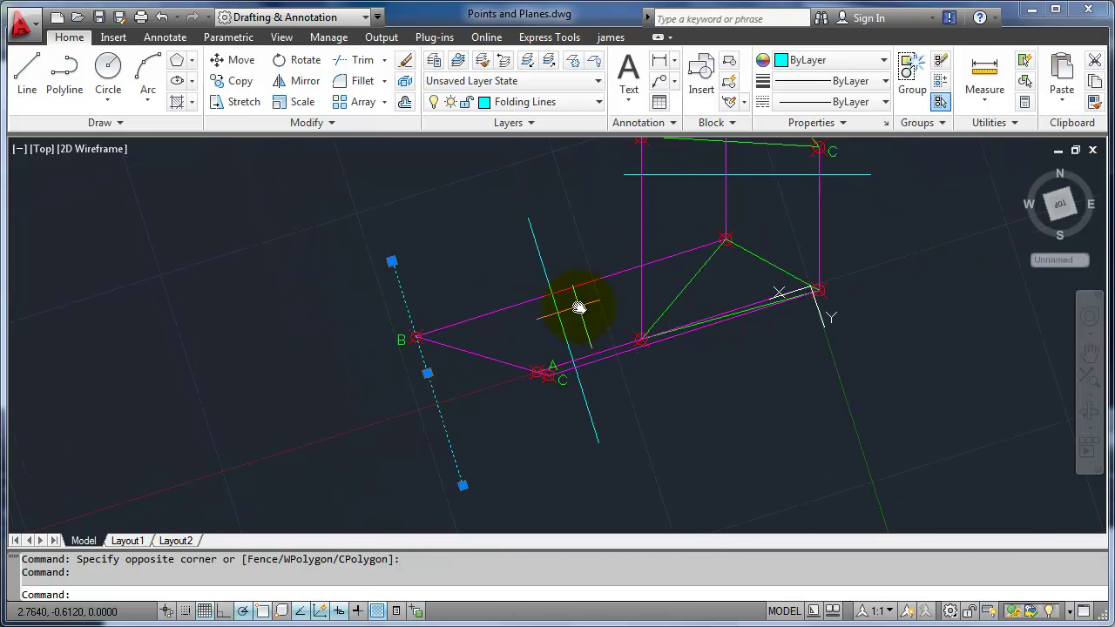
key(Delete)
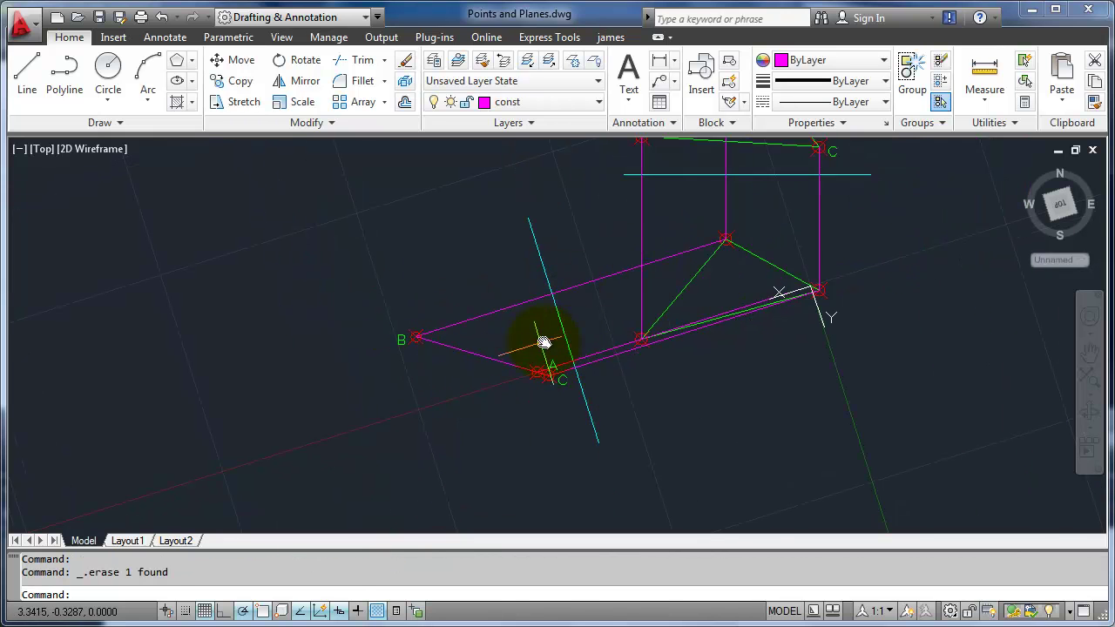
scroll(542, 383, down, 2)
scroll(680, 367, up, 3)
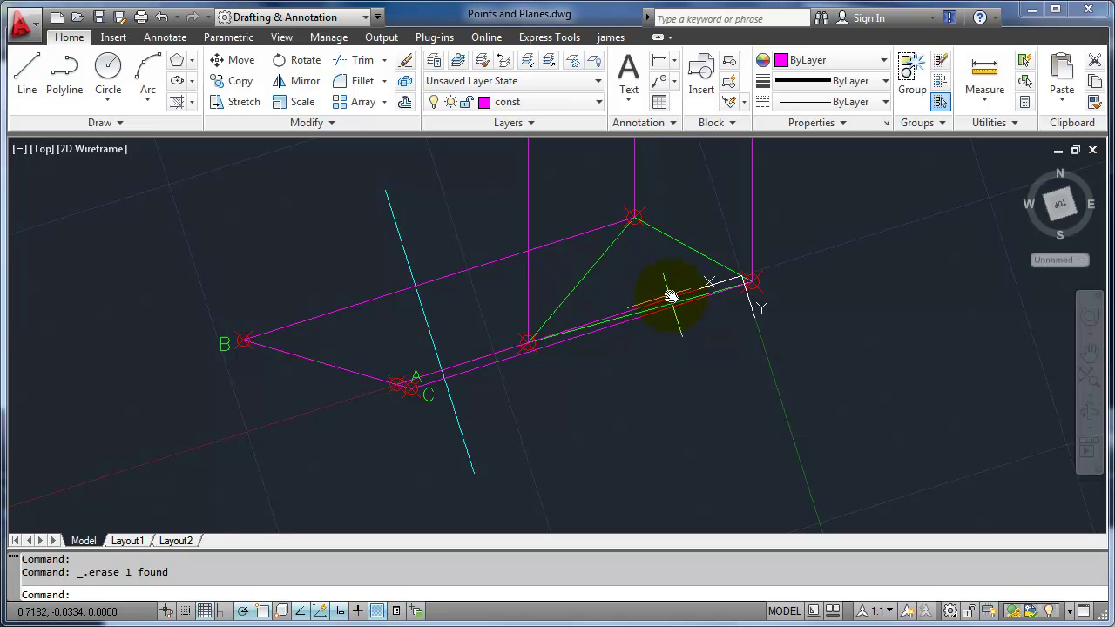
middle_drag(680, 164, 645, 364)
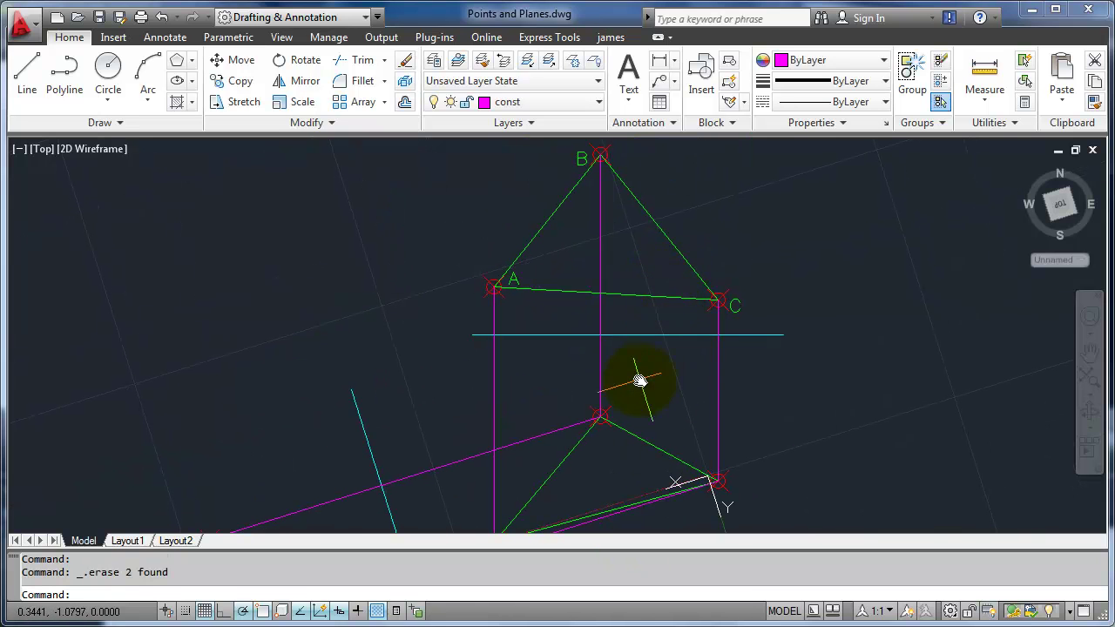
scroll(640, 381, down, 2)
middle_drag(629, 391, 595, 277)
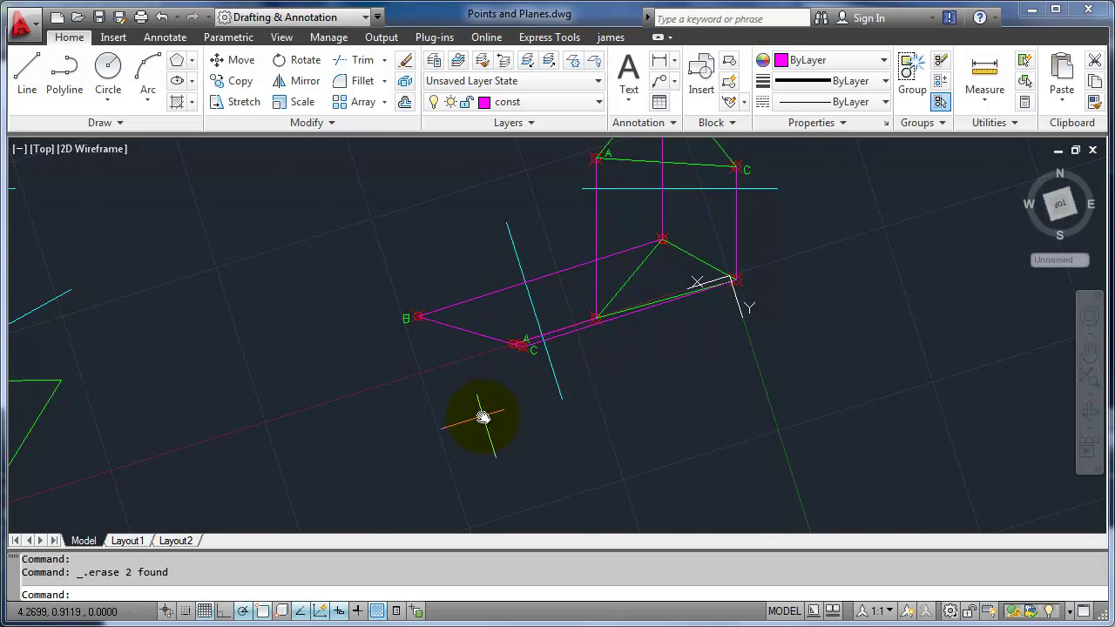
middle_drag(483, 418, 500, 393)
scroll(492, 383, up, 2)
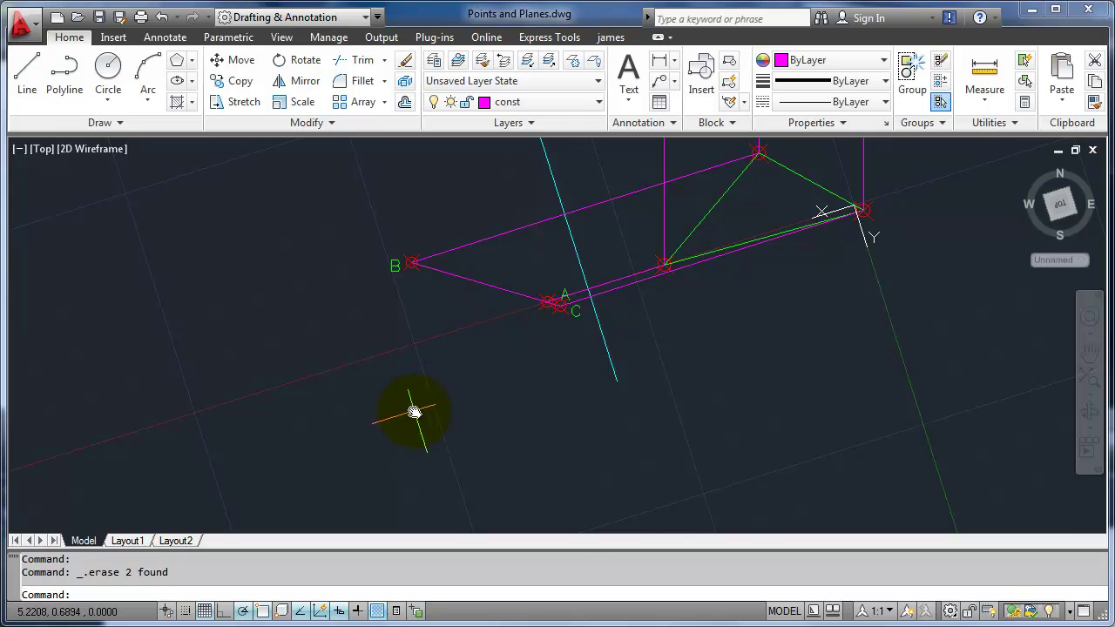
Step: Align the UCS to the B–A–C edge-view line using the Object option
text(s)
key(Return)
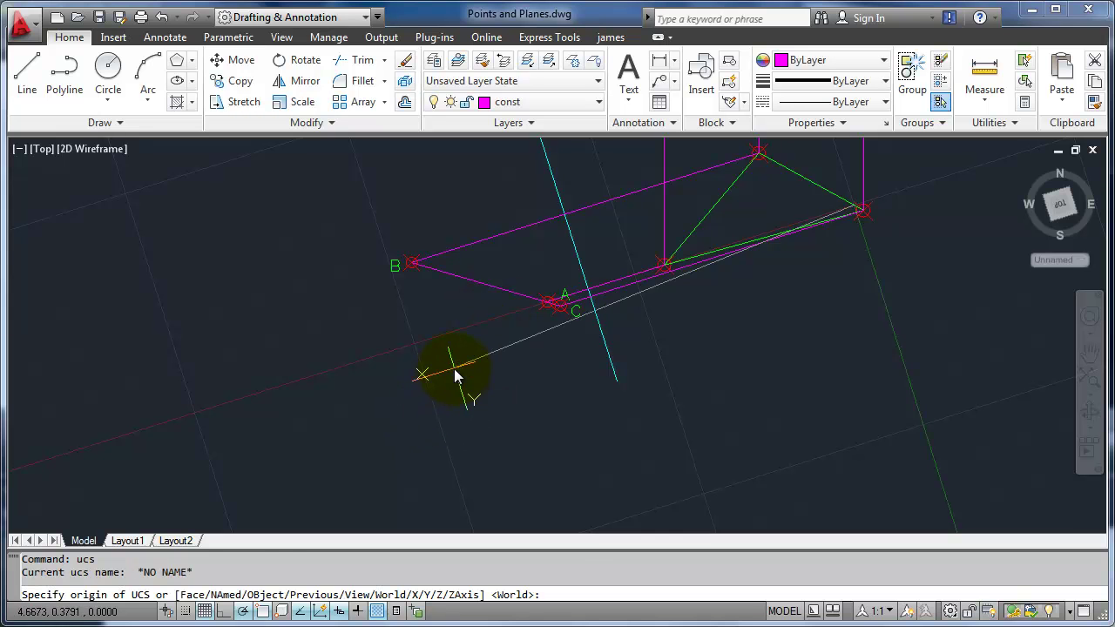
key(Return)
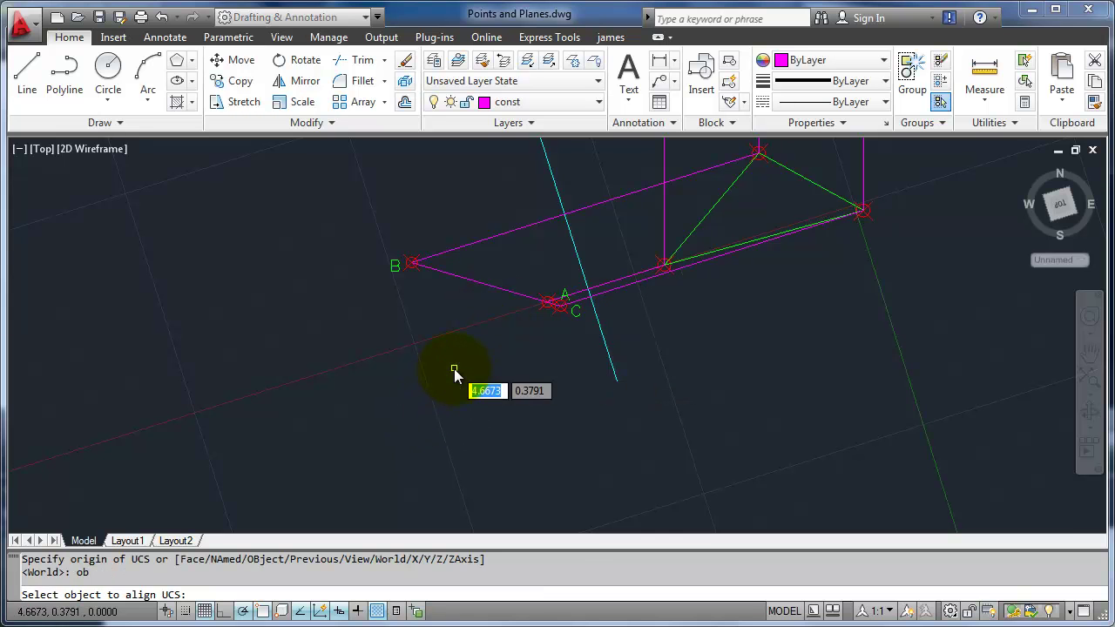
click(475, 283)
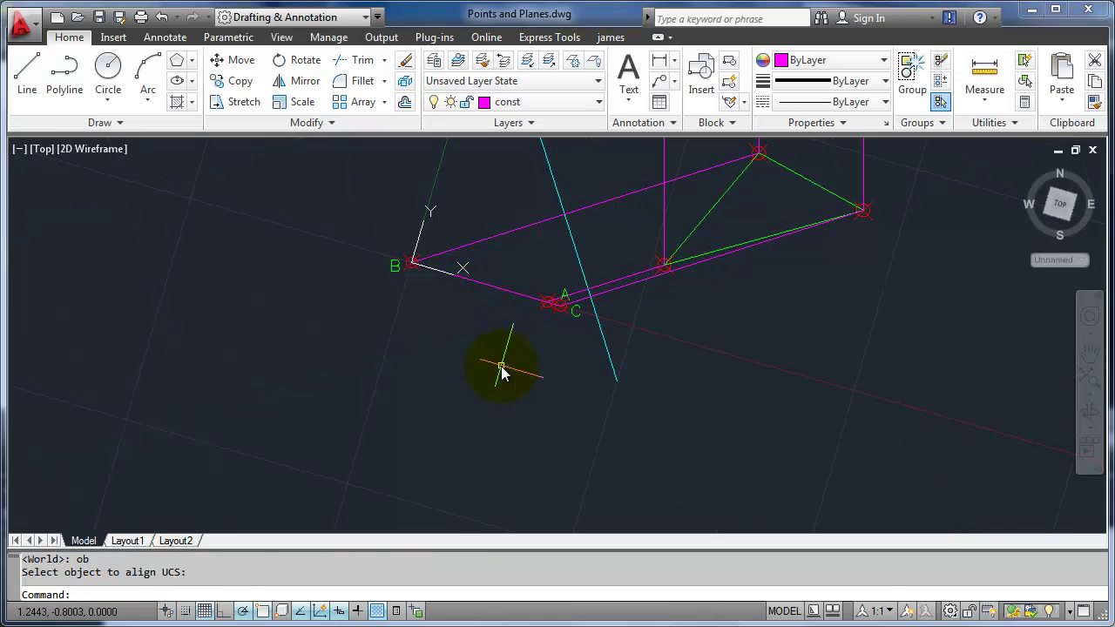
Step: Draw a line parallel below the edge view and put it on the Folding Lines layer
text(l)
key(Return)
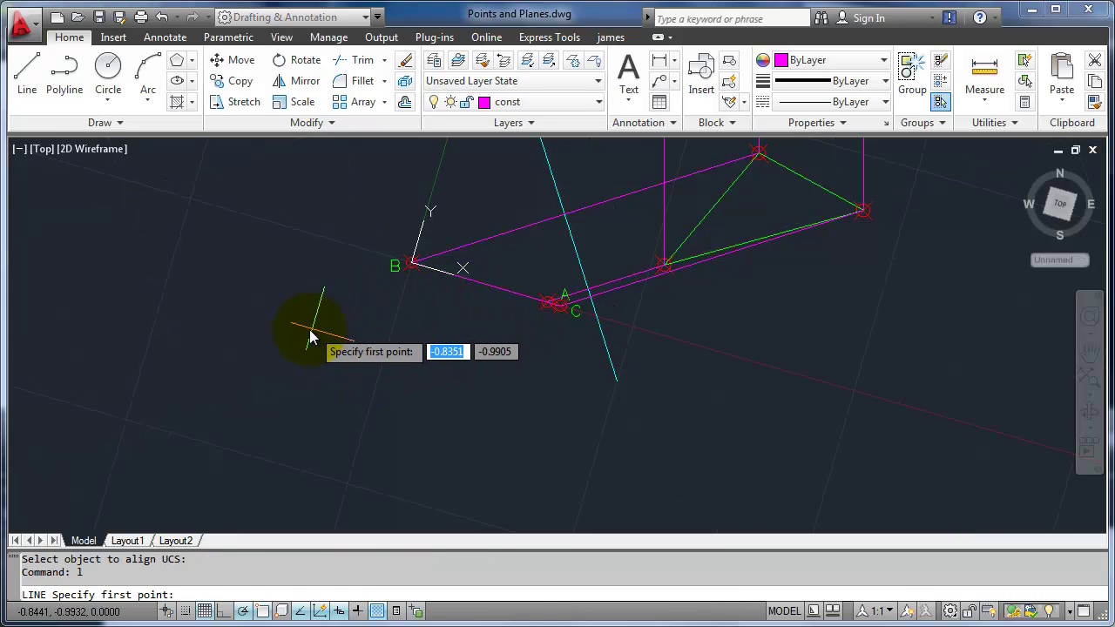
click(305, 313)
click(660, 411)
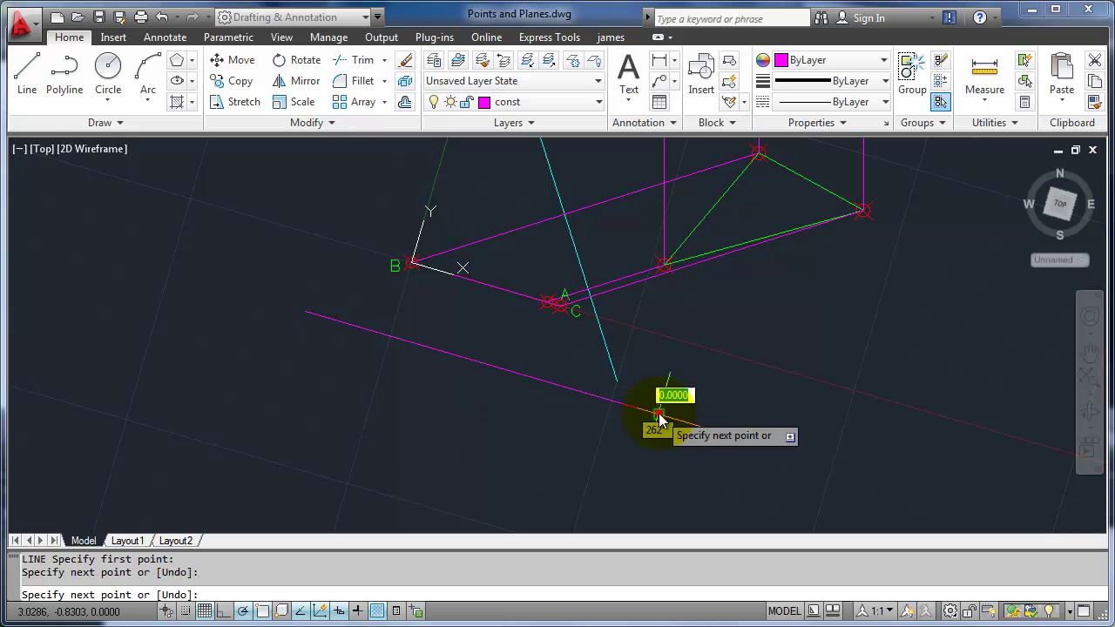
key(Return)
click(517, 347)
click(457, 399)
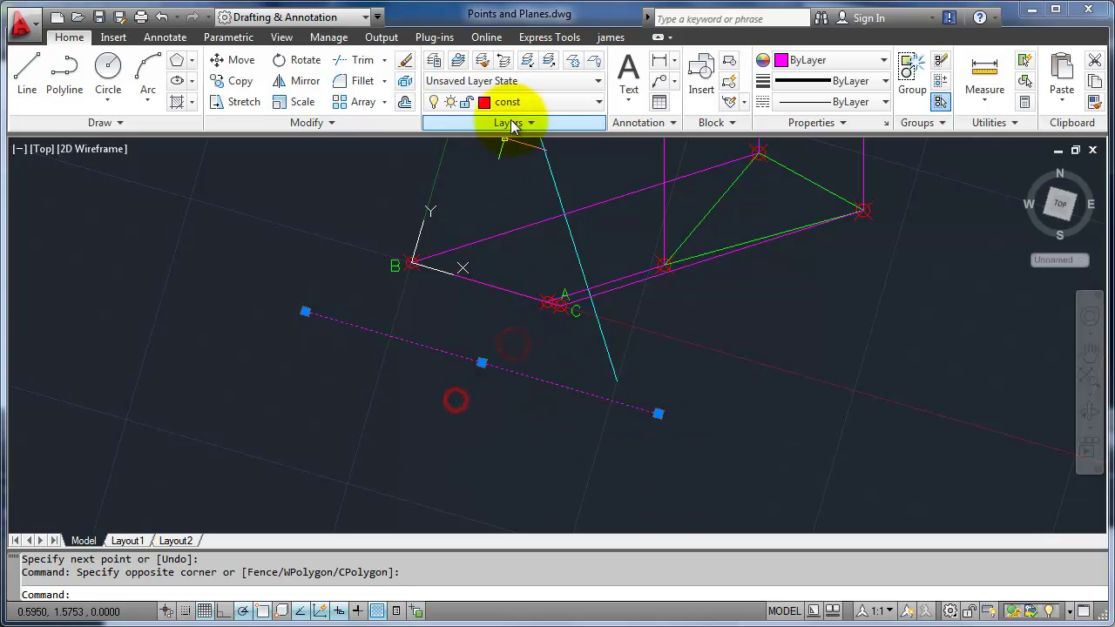
click(527, 102)
click(533, 164)
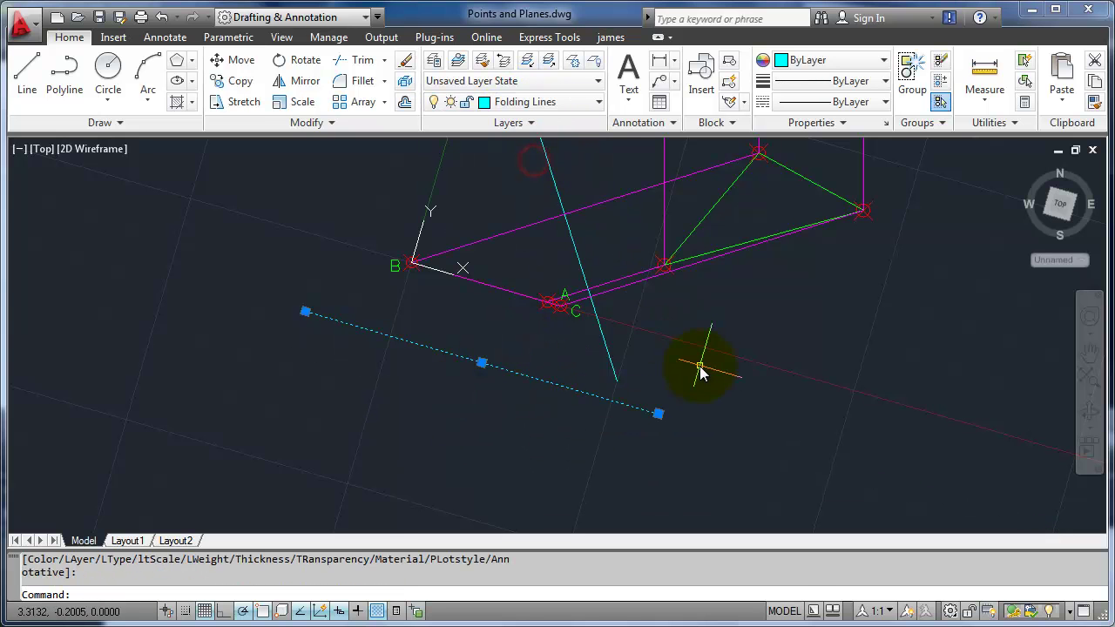
key(Escape)
scroll(623, 318, down, 1)
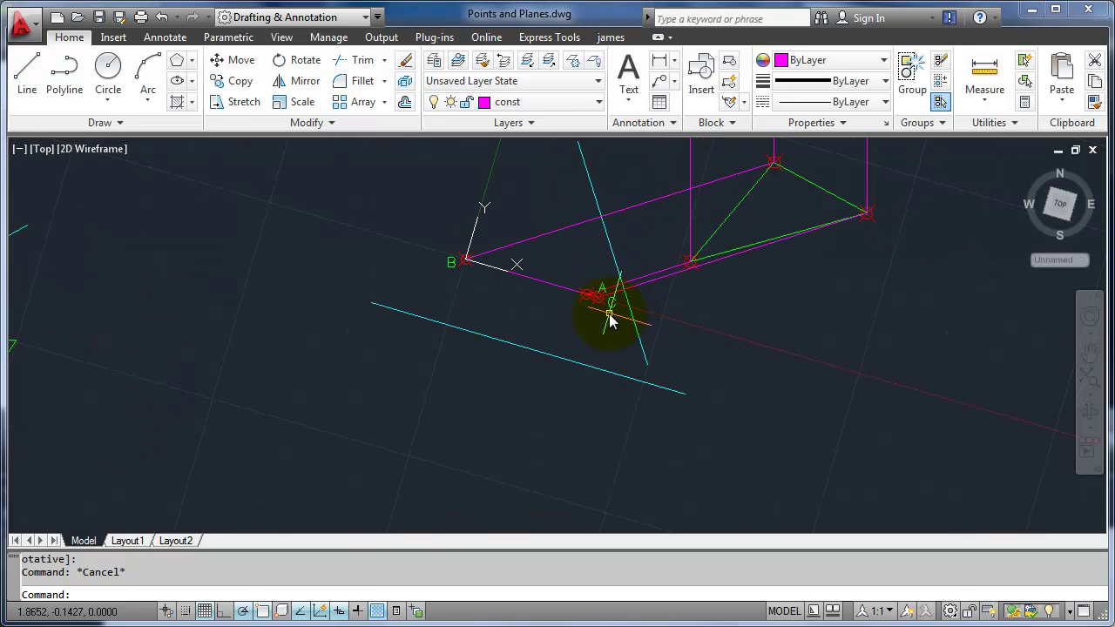
Step: Offset the folding line below itself by a two-point distance measured from the views
text(o)
key(Return)
scroll(627, 305, up, 2)
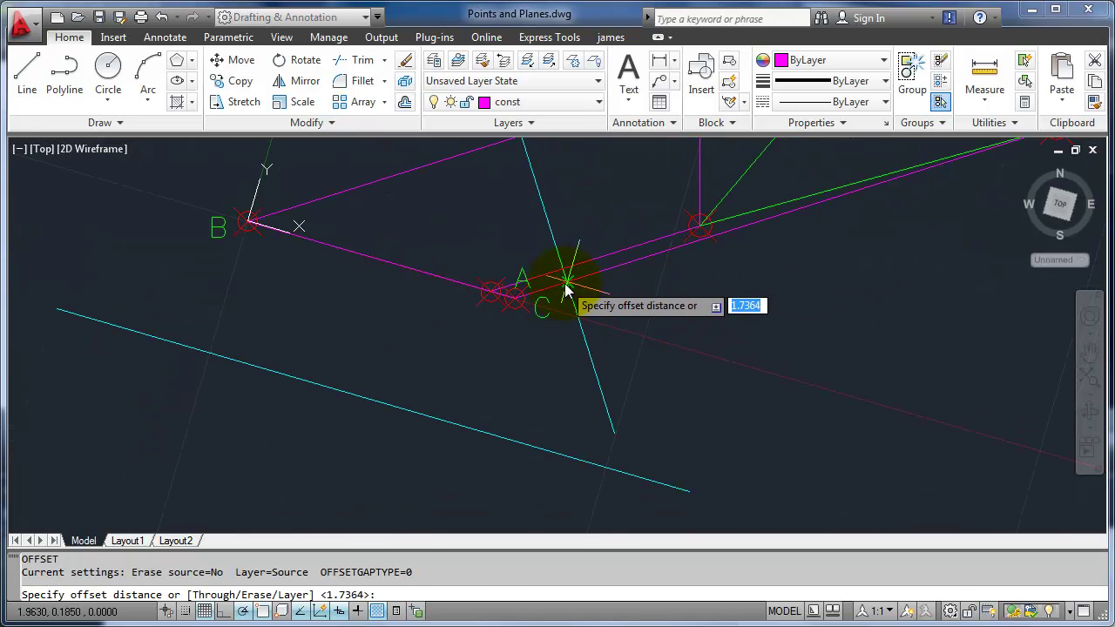
click(564, 283)
scroll(649, 291, down, 2)
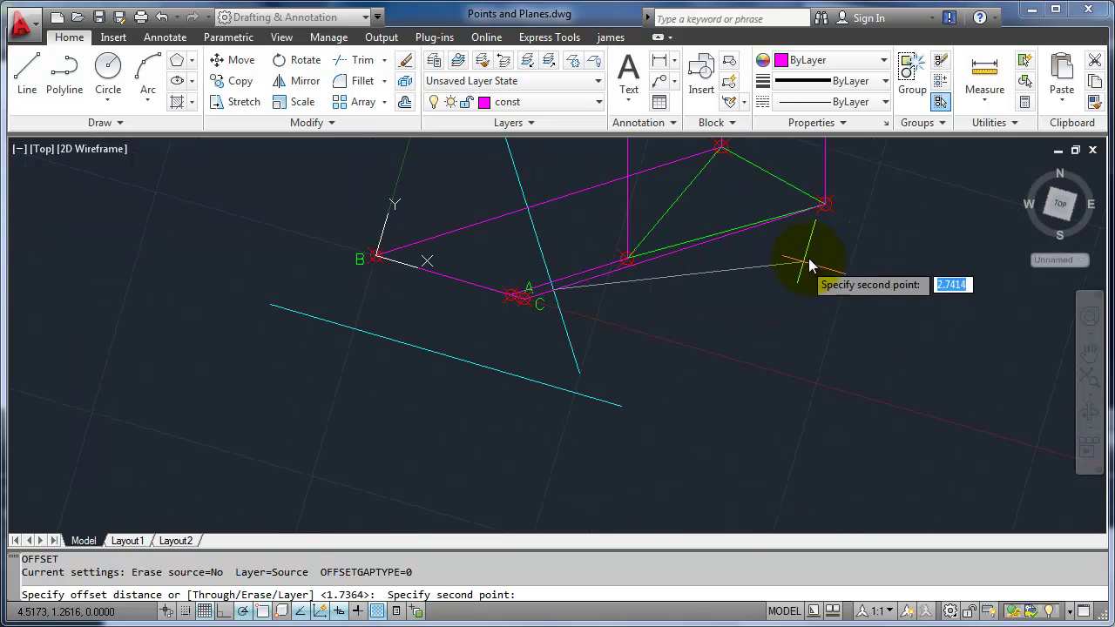
click(826, 209)
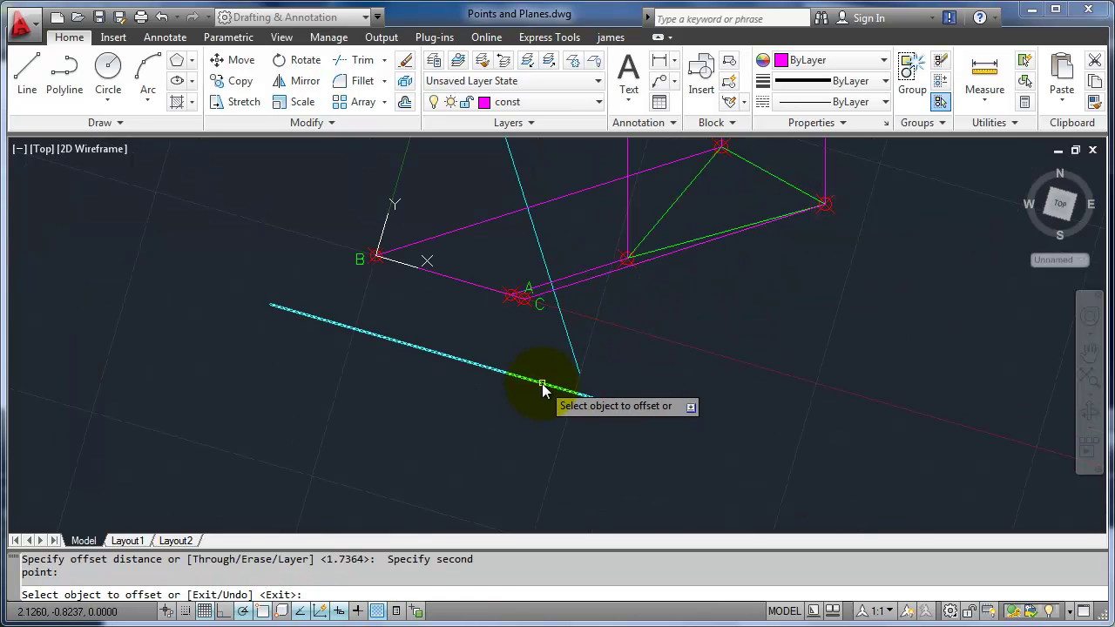
click(542, 384)
click(501, 448)
Step: Offset the folding line again by the distance measured from point C
key(Return)
key(Return)
click(549, 285)
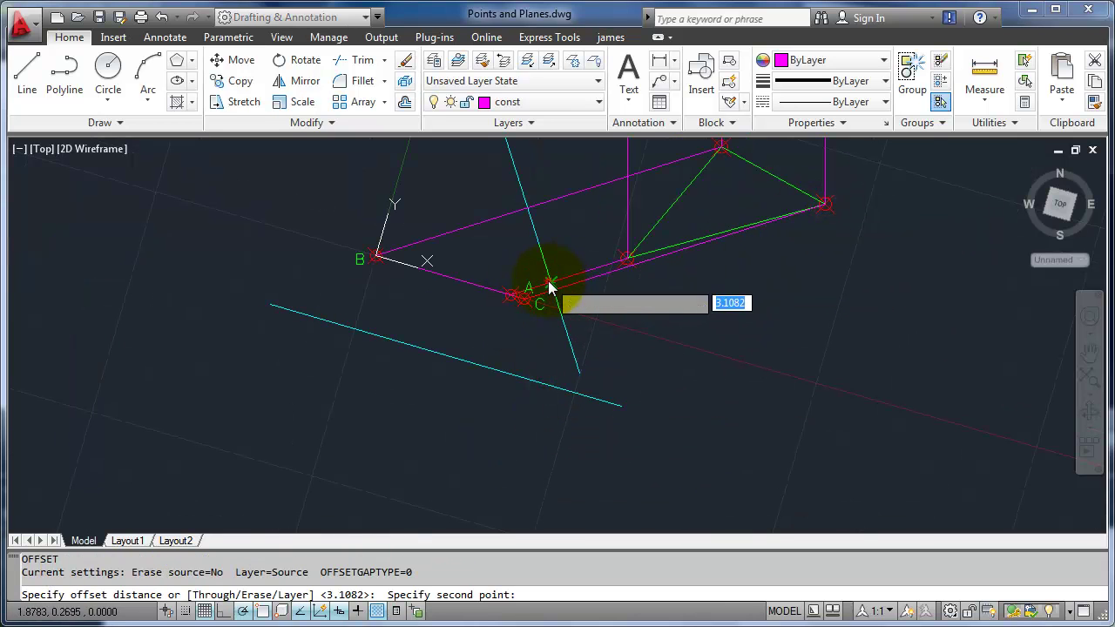
click(629, 259)
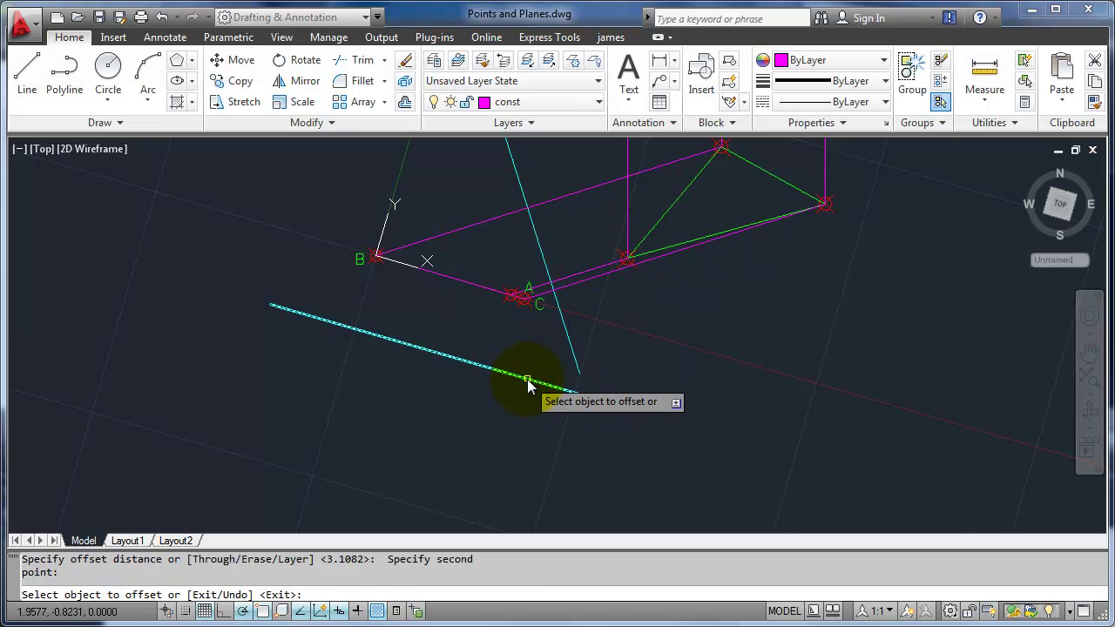
click(528, 379)
click(480, 430)
Step: Add a third parallel line below the upper cyan line, using a distance taken on the magenta line
key(Return)
key(Return)
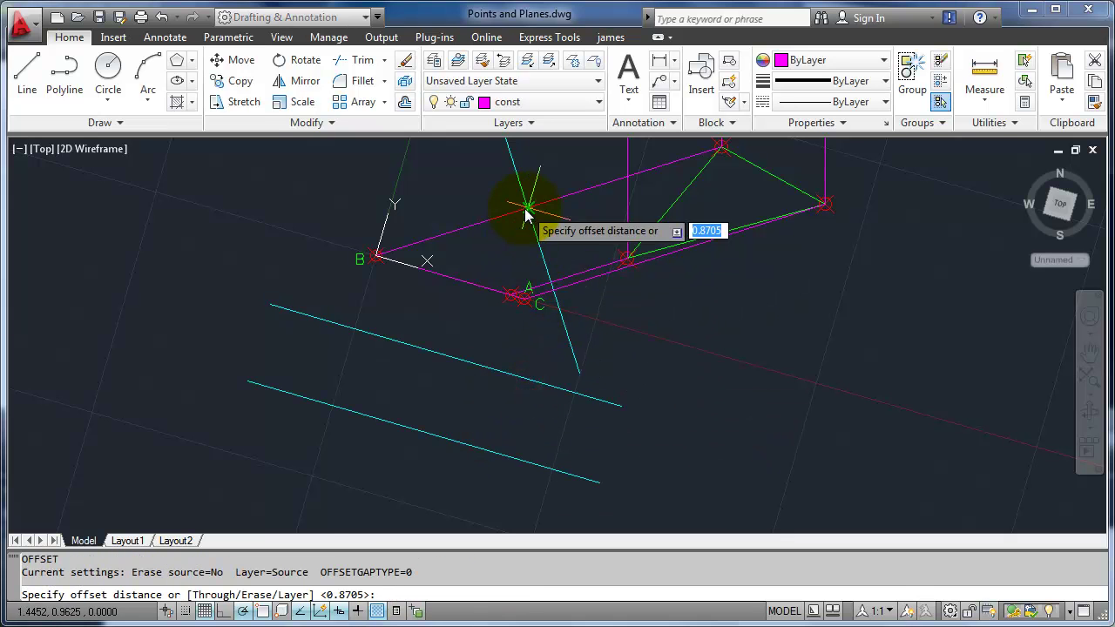
click(523, 209)
middle_drag(555, 215, 516, 329)
click(673, 257)
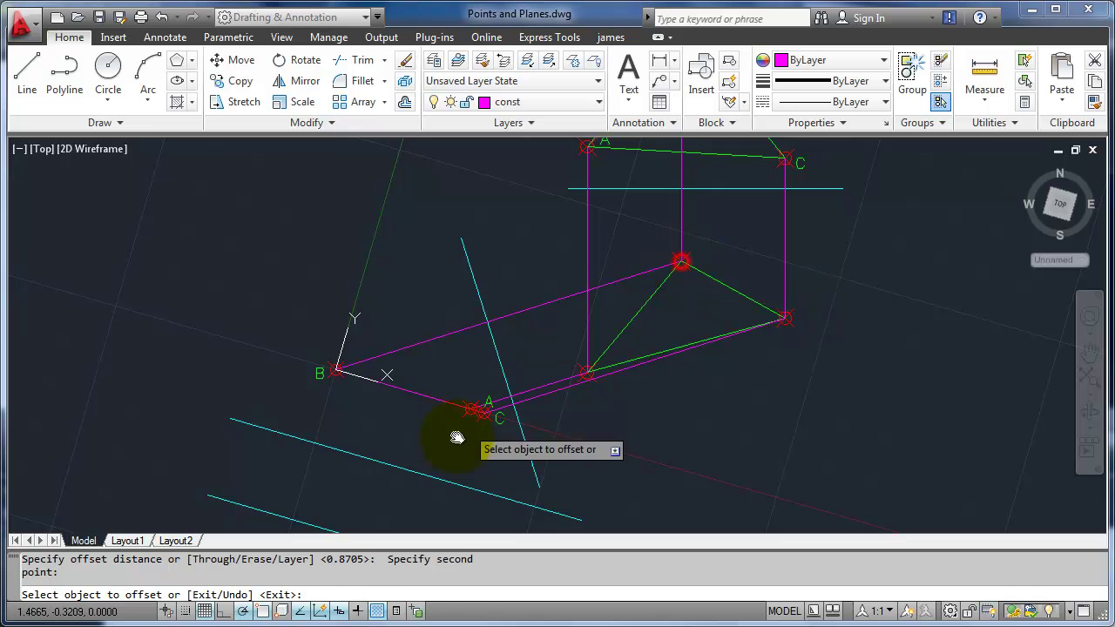
middle_drag(456, 438, 463, 332)
click(470, 336)
click(391, 471)
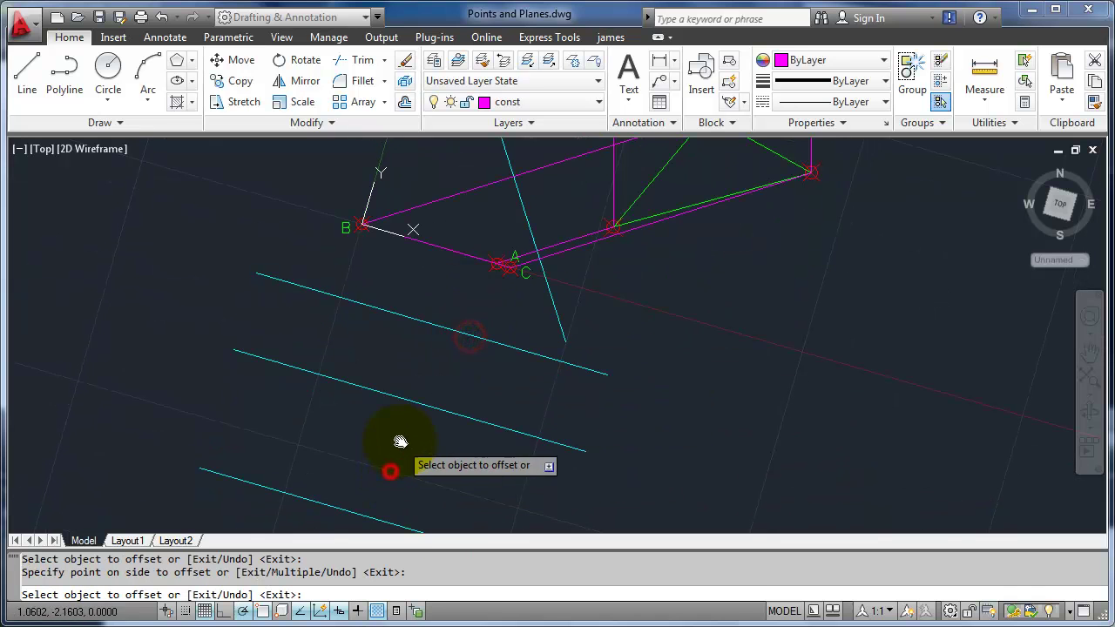
middle_drag(398, 443, 368, 419)
right_click(388, 383)
scroll(387, 383, down, 3)
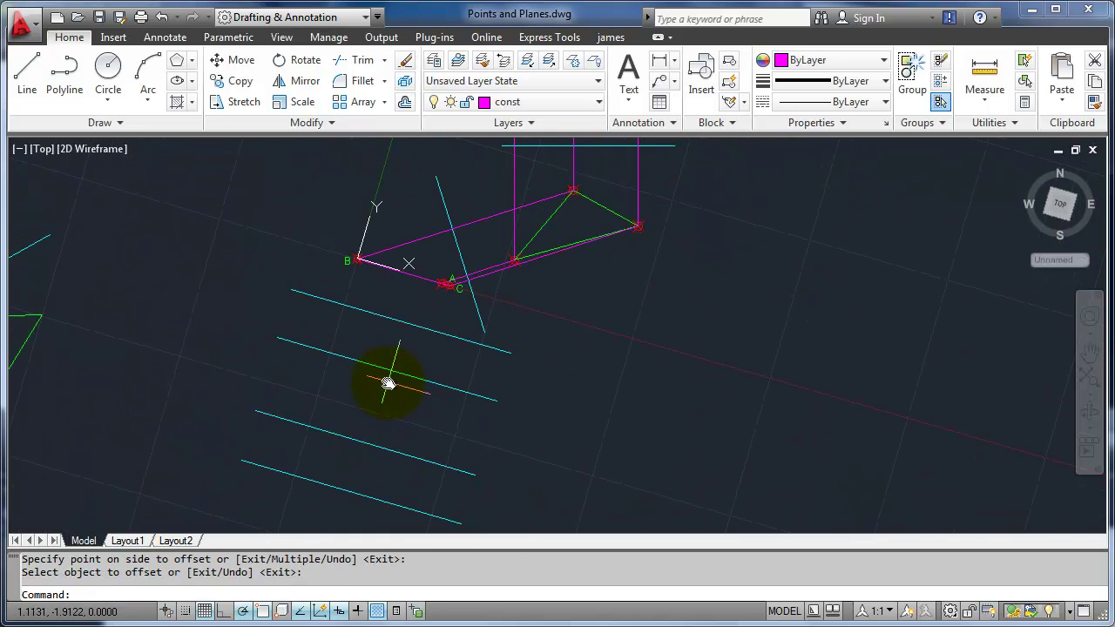
Step: Draw magenta projectors perpendicular from A, C and B down across the cyan offset lines
text(l)
key(Return)
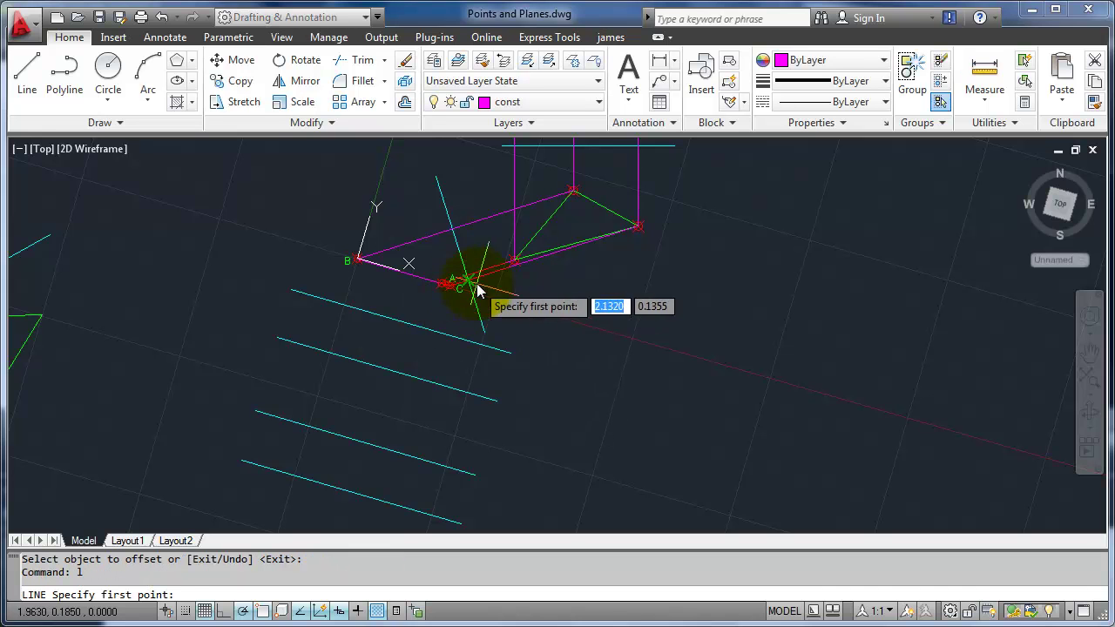
click(447, 288)
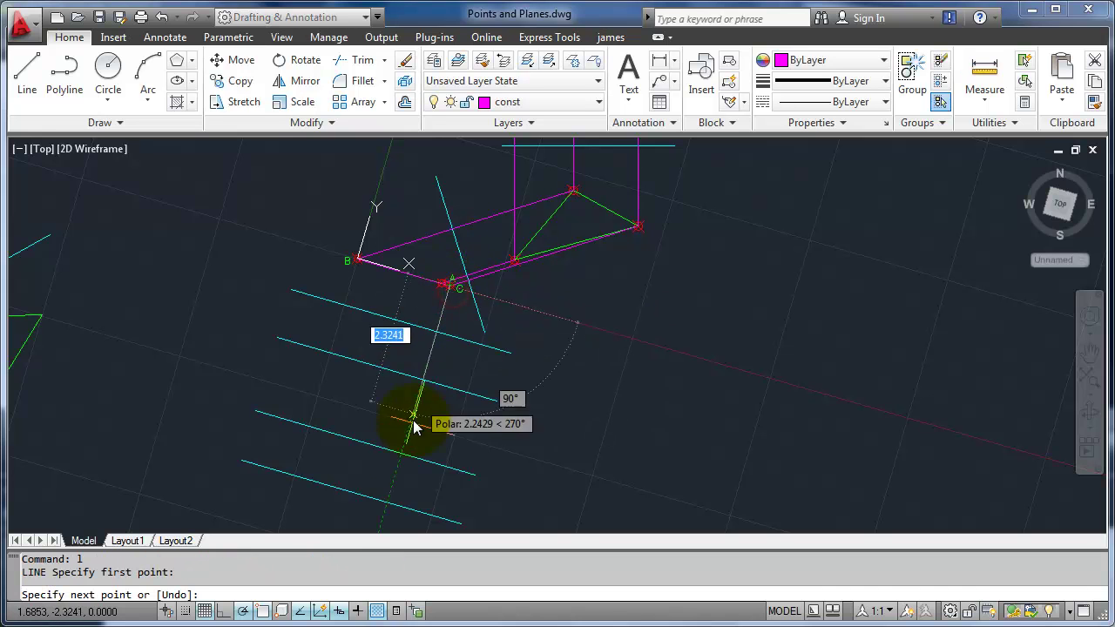
click(387, 505)
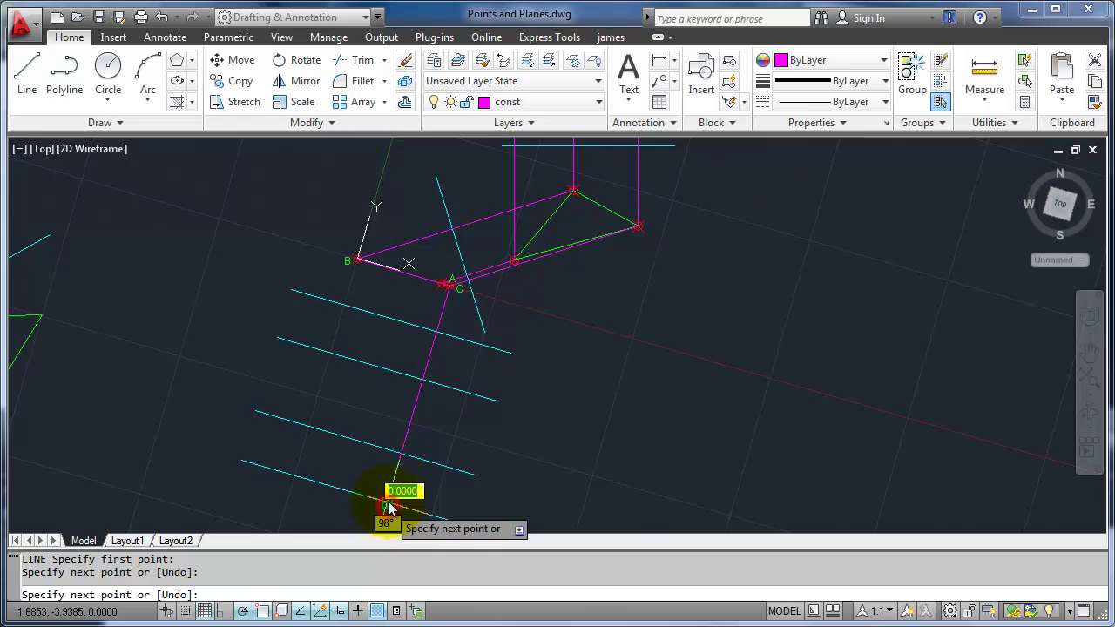
key(Return)
key(Return)
click(438, 284)
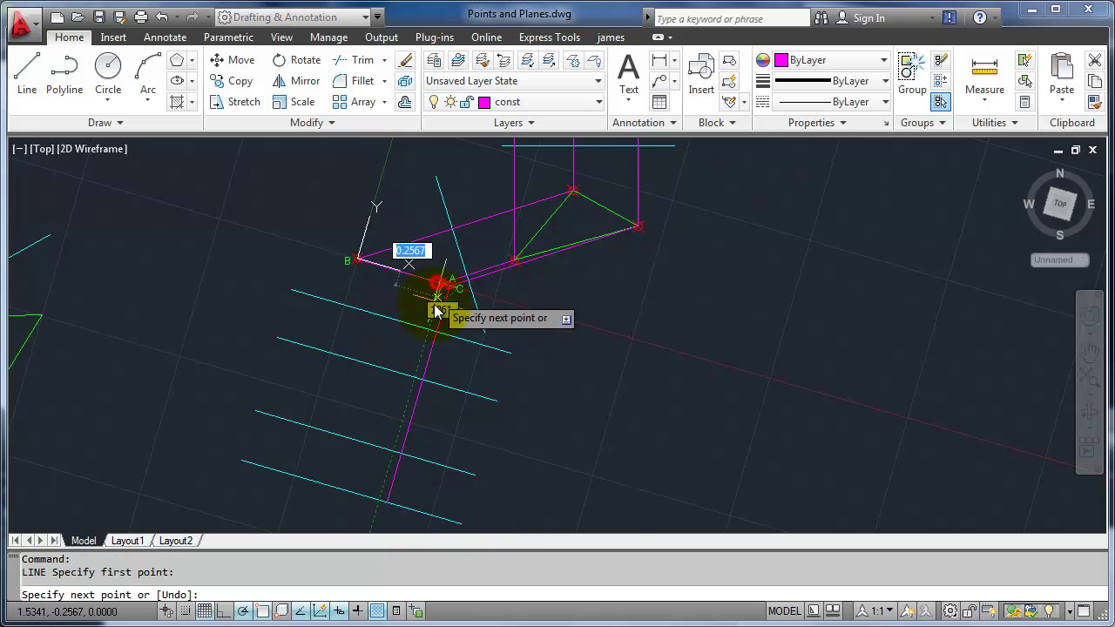
click(424, 380)
key(Return)
key(Return)
click(357, 263)
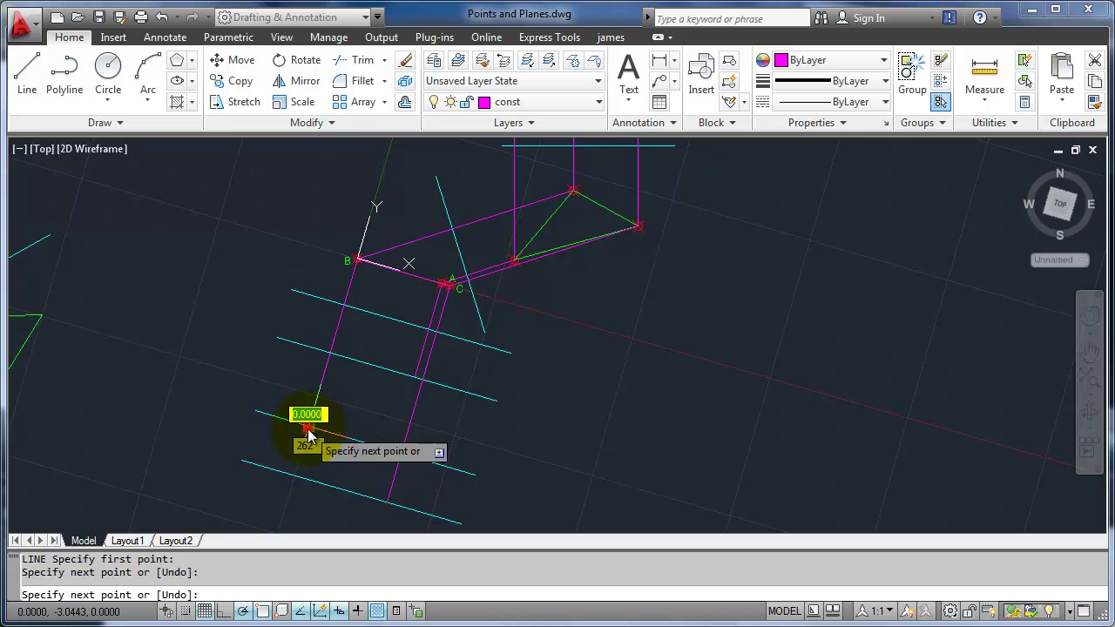
click(309, 427)
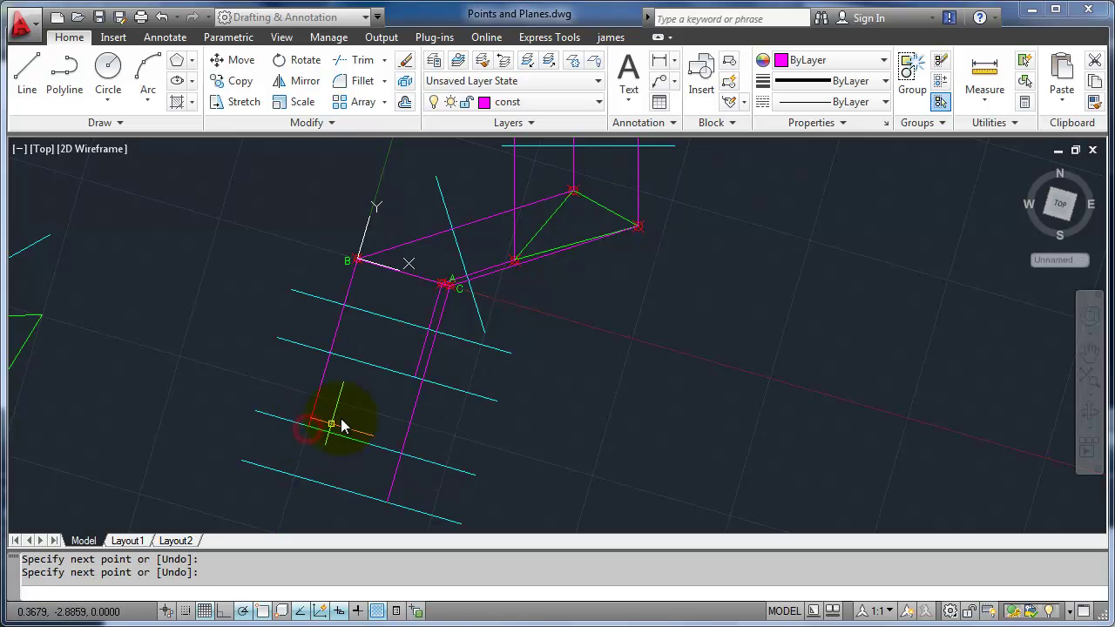
click(537, 103)
Step: Make plane current and draw a closed polyline triangle through the three projector–offset intersections
click(514, 205)
text(pl)
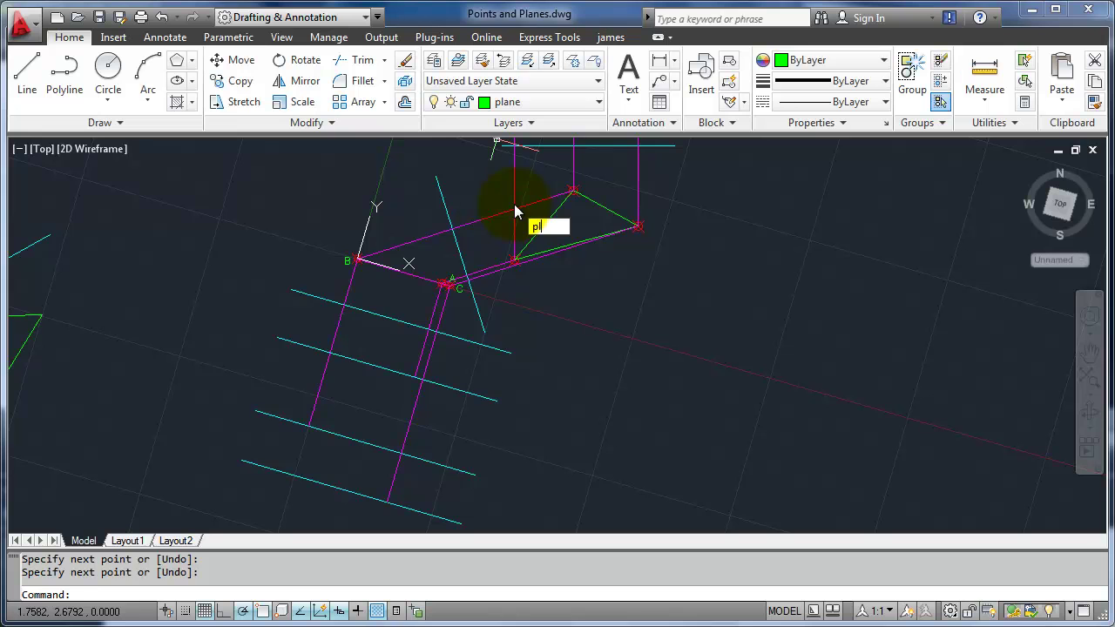
key(Return)
click(310, 426)
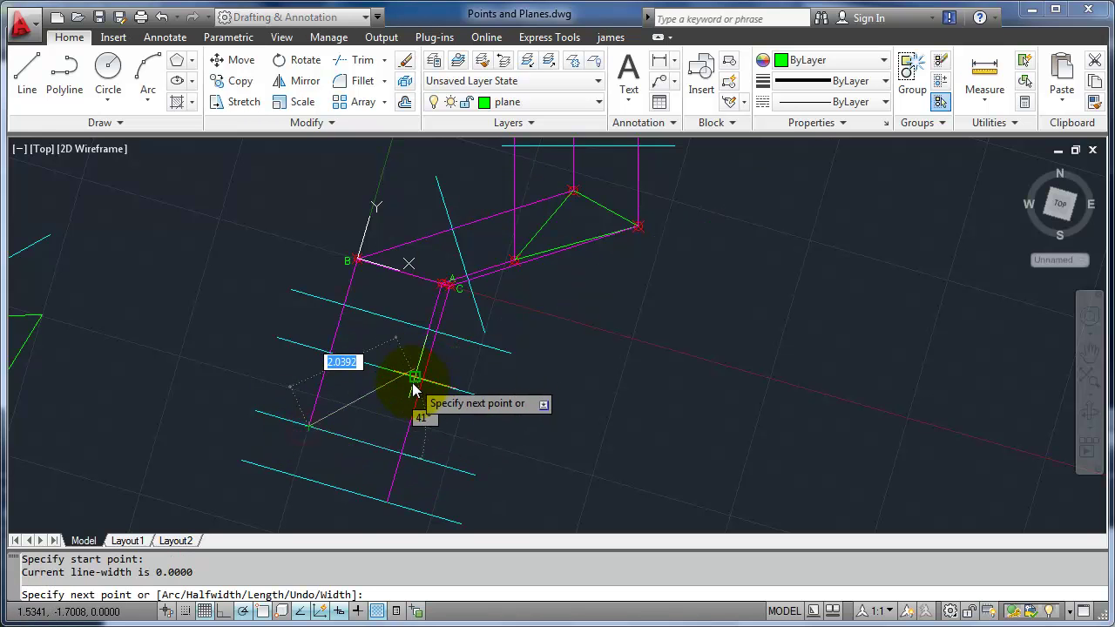
click(415, 377)
click(390, 498)
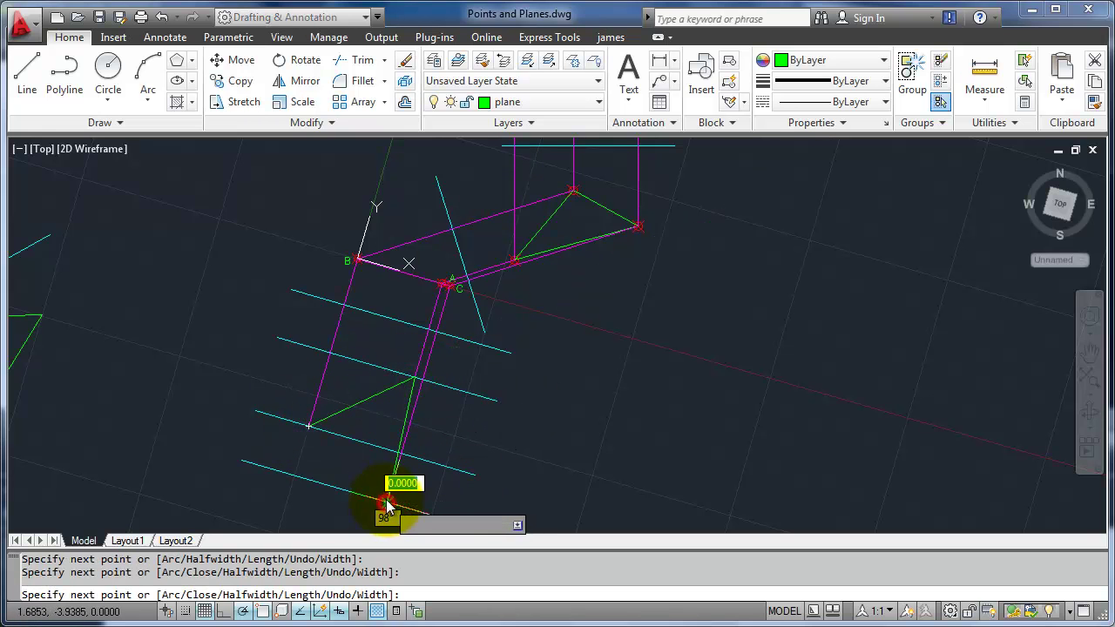
text(c)
key(Return)
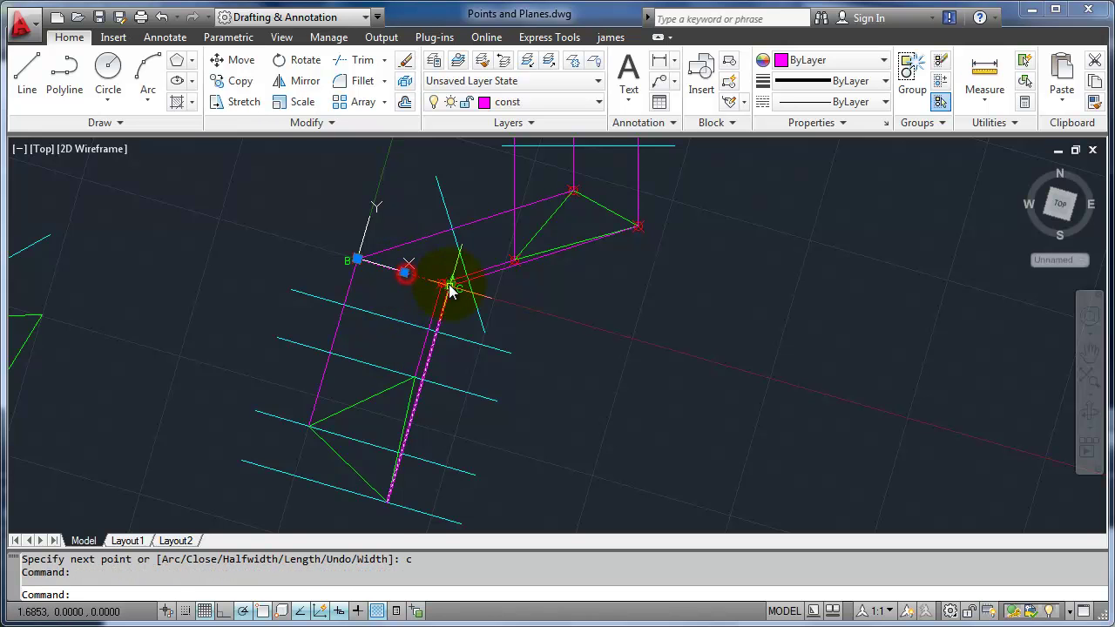
scroll(450, 292, up, 2)
click(535, 105)
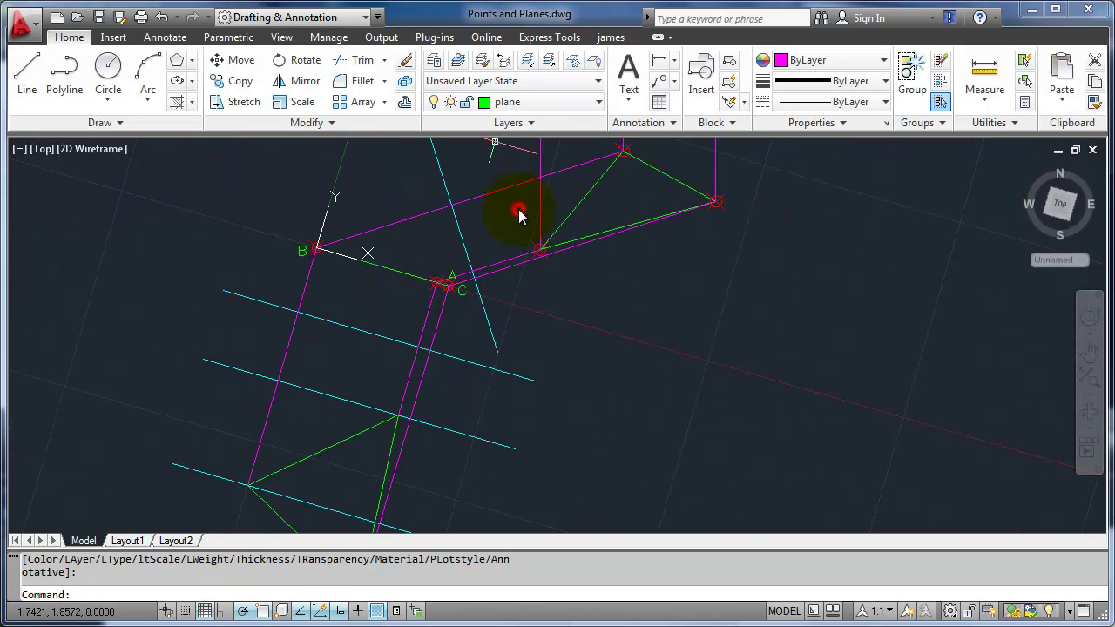
key(Escape)
Step: Window-select and delete the three cyan offset lines, then pan around to review the drawing
middle_drag(452, 423, 471, 337)
click(540, 333)
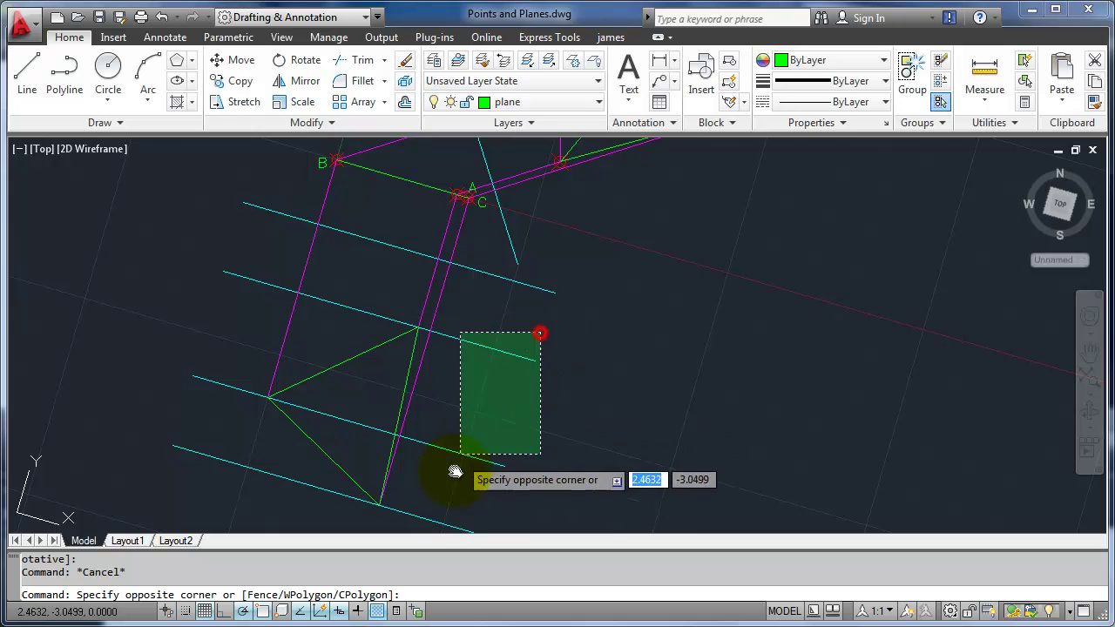
click(455, 471)
middle_drag(451, 494, 450, 430)
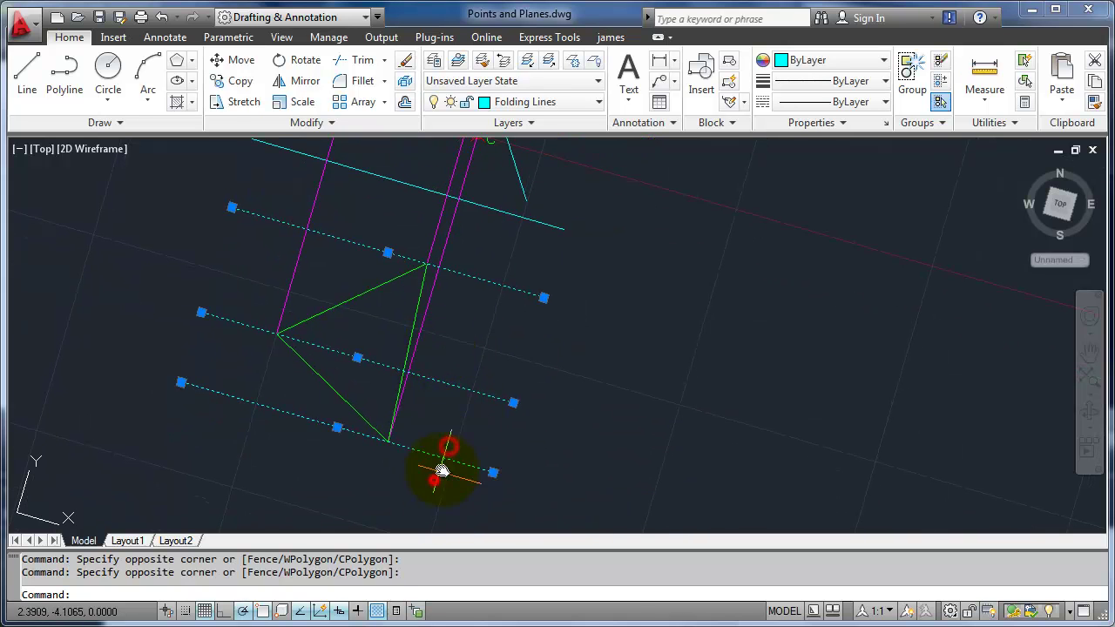
middle_drag(446, 302, 451, 437)
key(Delete)
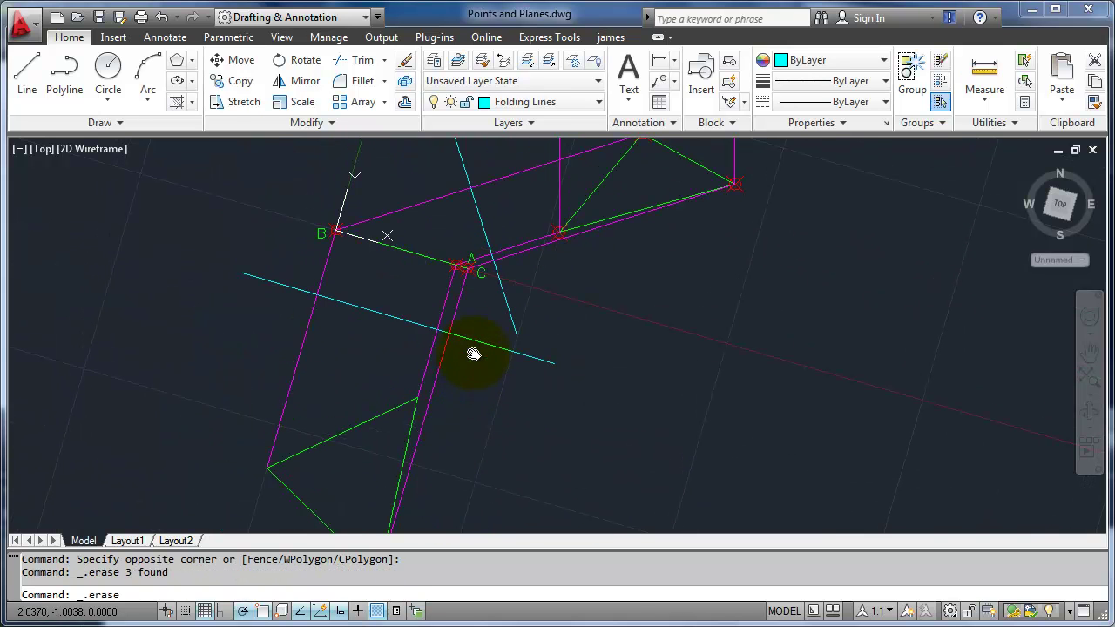
scroll(471, 373, down, 5)
scroll(503, 218, up, 4)
mouse_move(421, 386)
middle_down()
mouse_move(373, 366)
mouse_move(368, 347)
middle_up()
middle_drag(640, 186, 598, 388)
scroll(580, 393, down, 2)
middle_drag(638, 304, 648, 212)
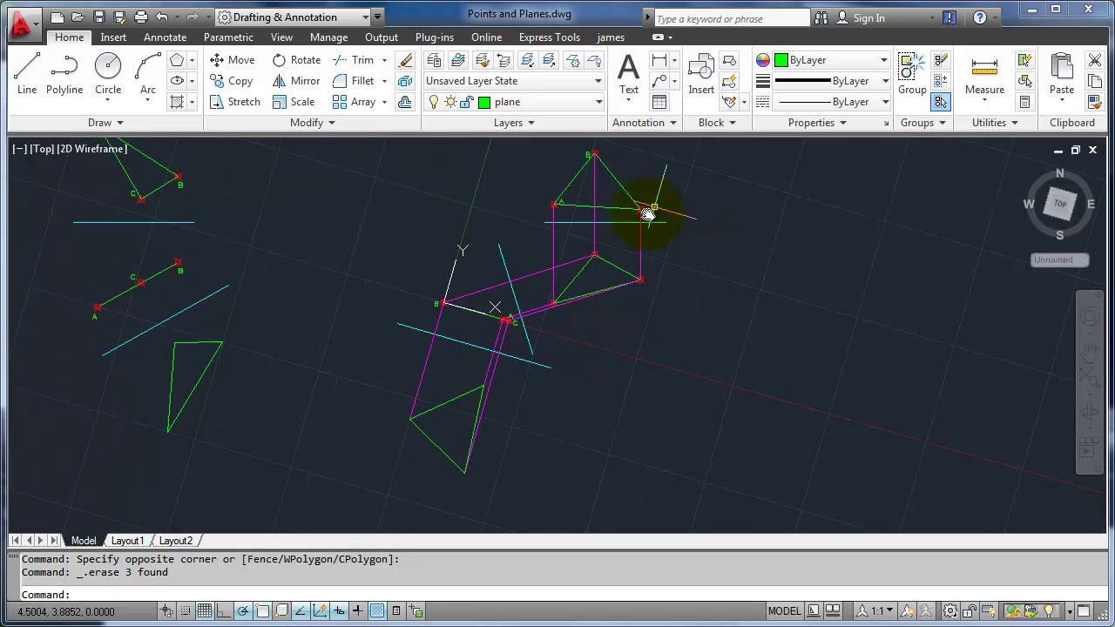